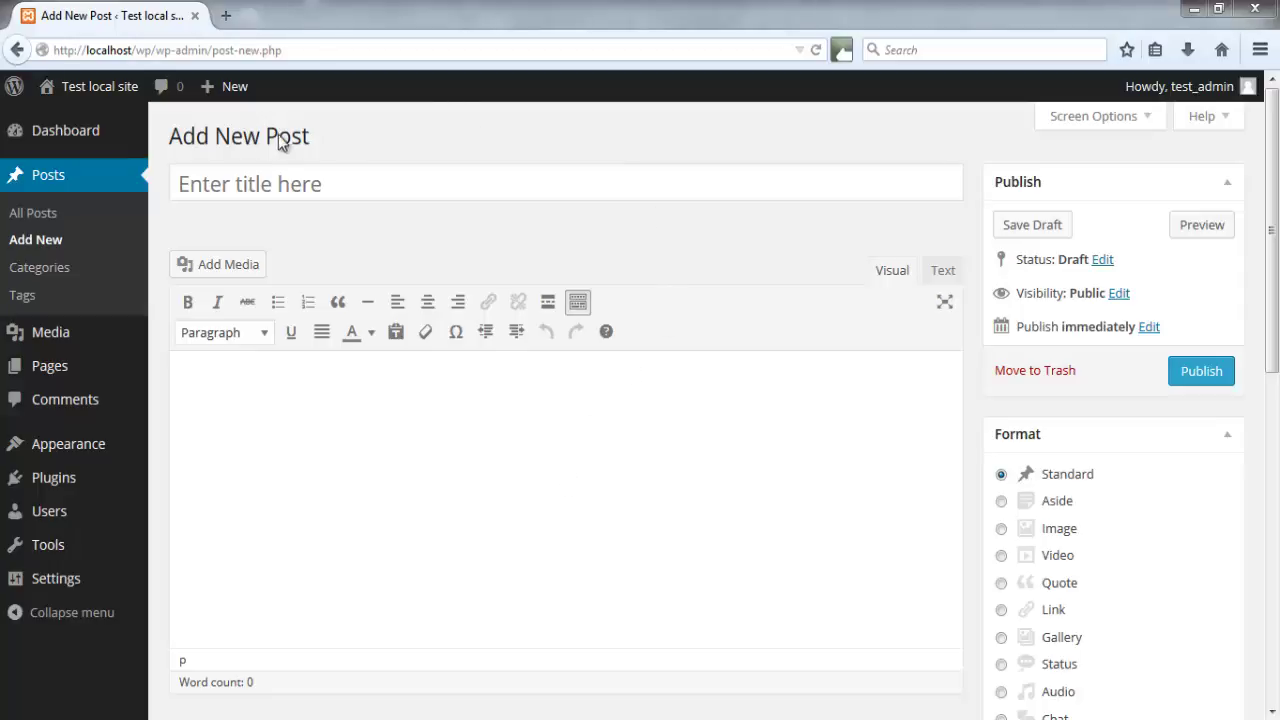
Title the new post "Test post"
left_click(255, 180)
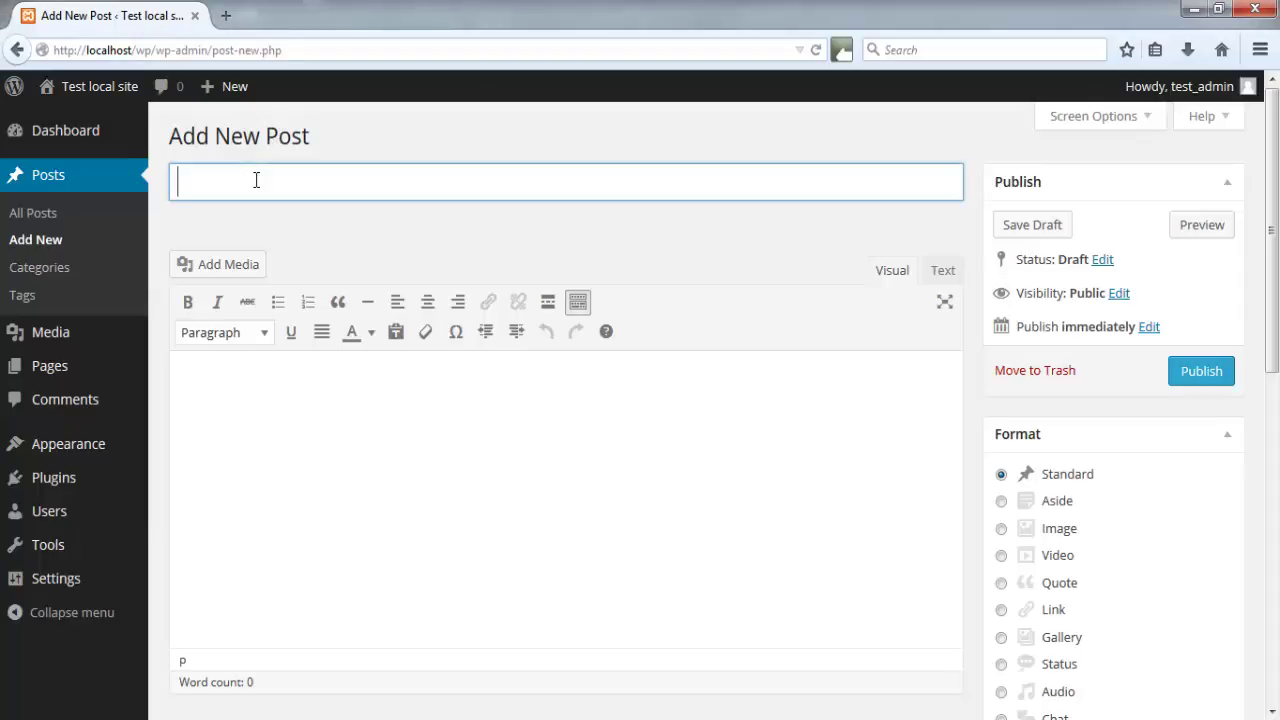
type("Test post")
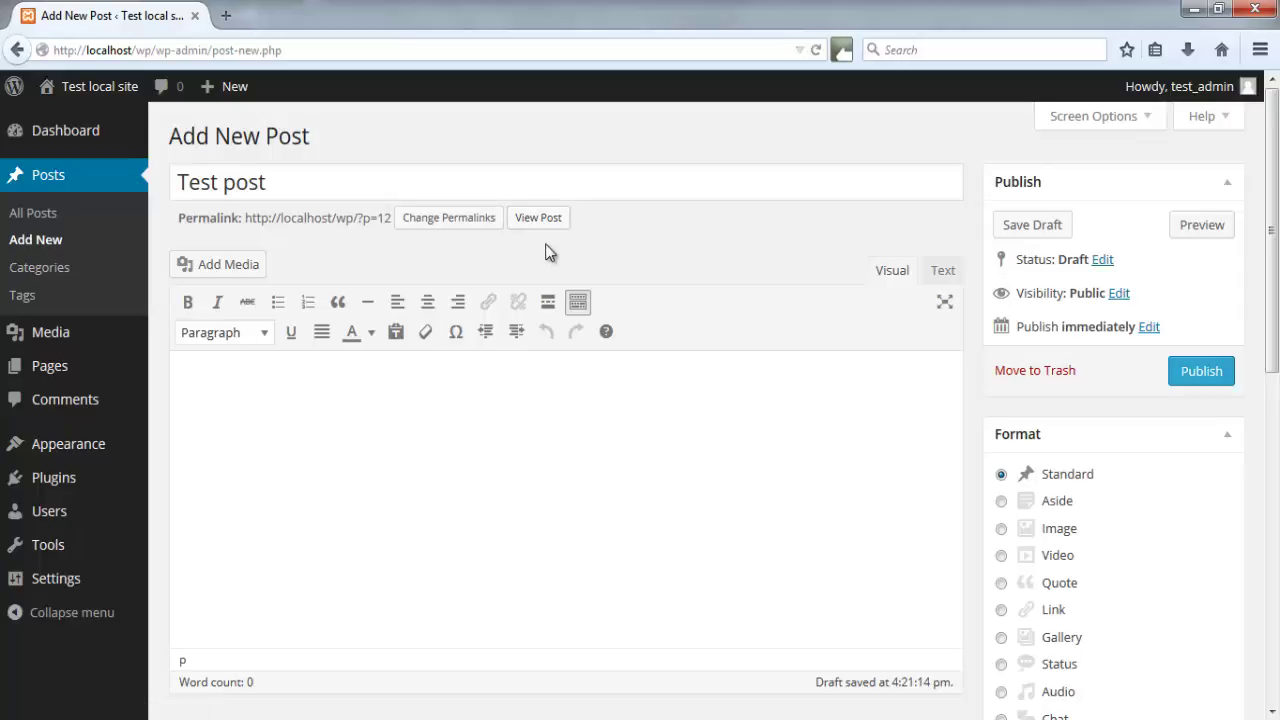
Look at the file upload and media library views for inserting media, and close them without adding anything
left_click(243, 263)
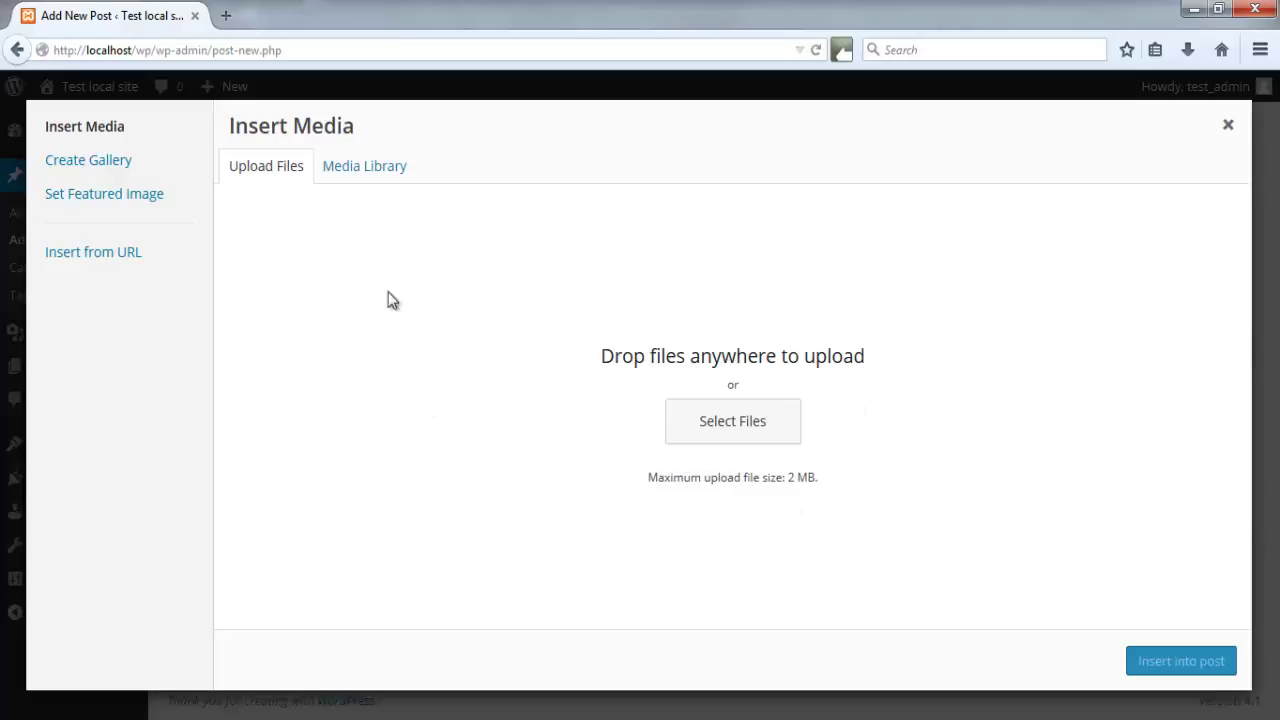
left_click(357, 178)
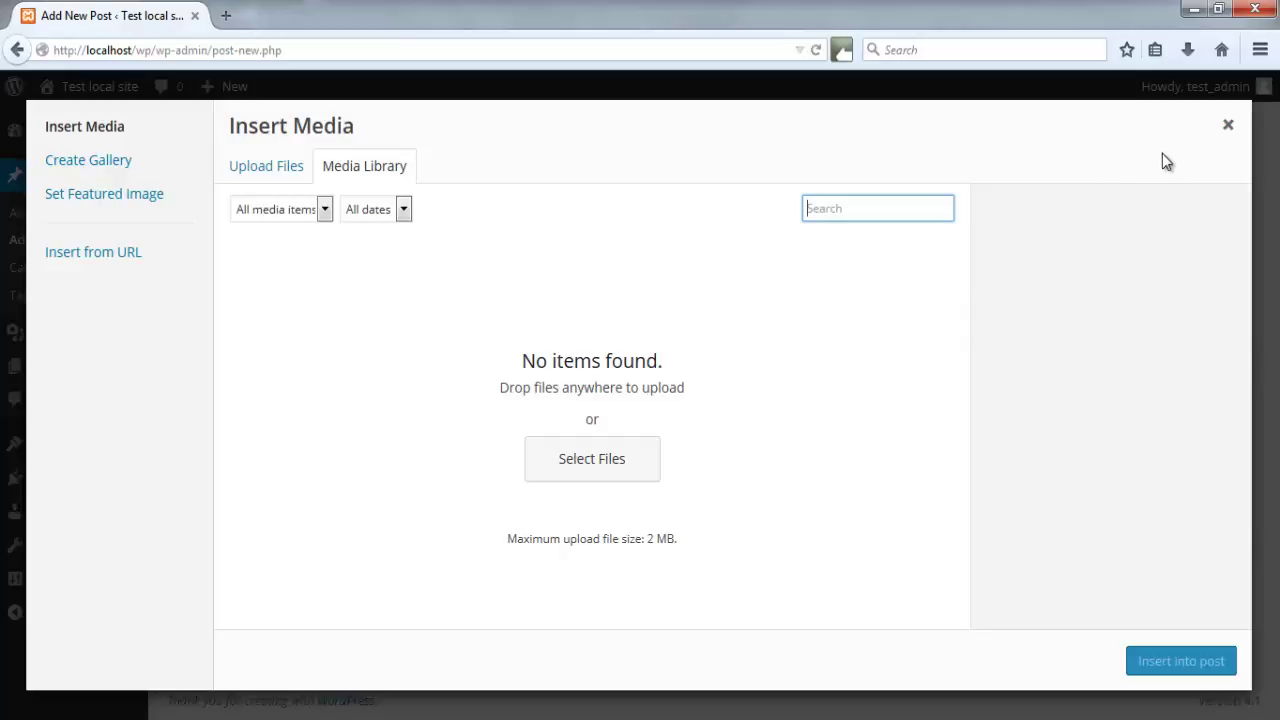
left_click(1229, 126)
Hide and show the editor's second row of formatting tools twice, leaving it shown
left_click(578, 302)
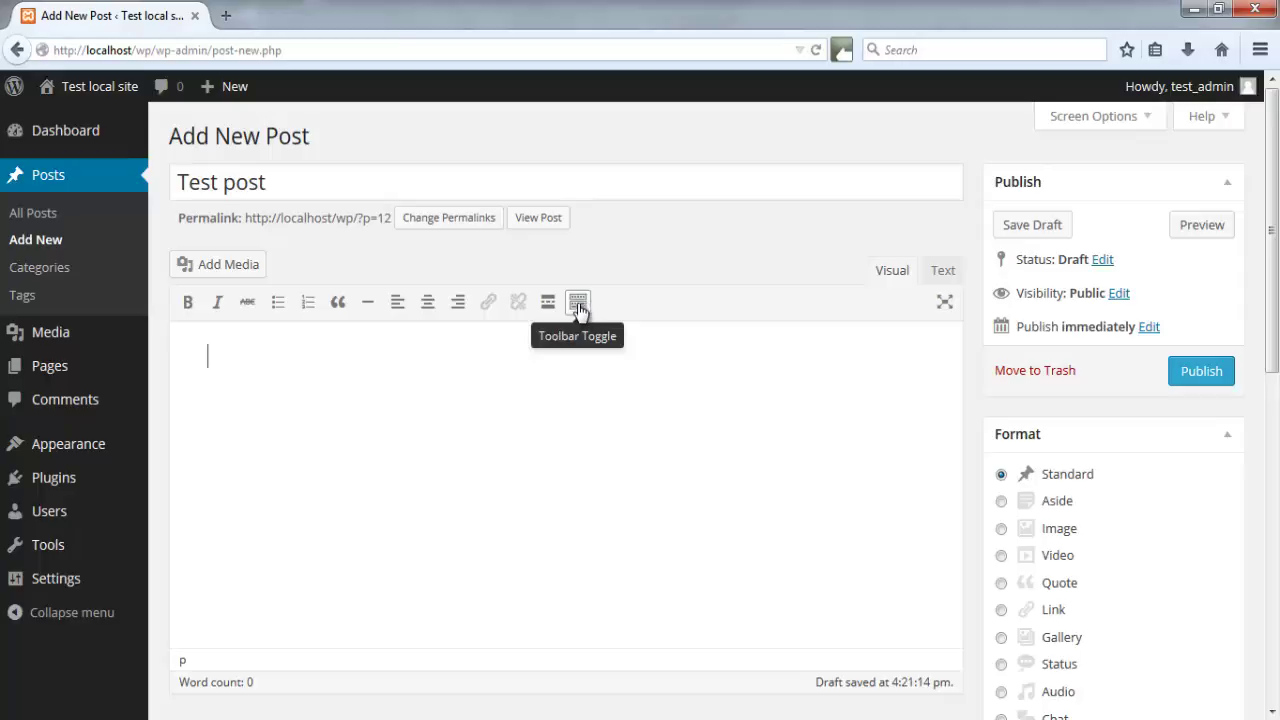
left_click(578, 304)
left_click(578, 304)
left_click(578, 304)
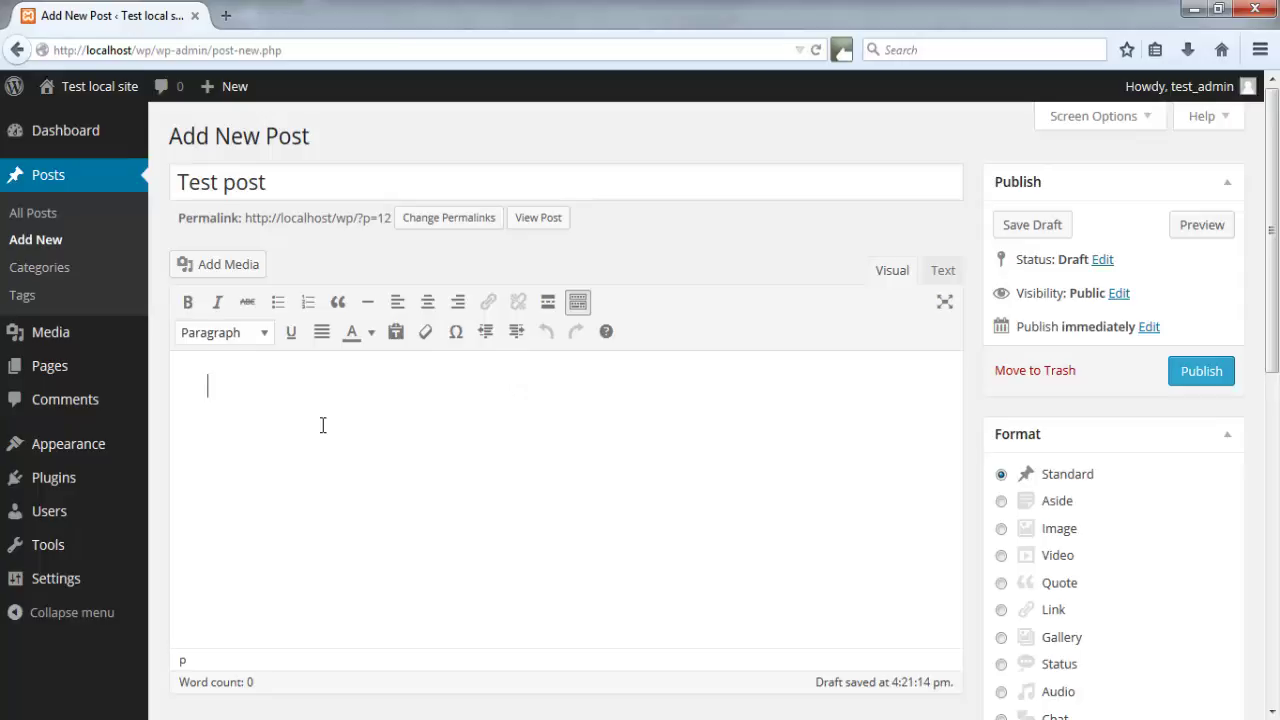
Write "Това е един тестови пост." and "Пример за Heading 1" as separate paragraphs in the post body
type("T")
type("ова е еди")
type("н тест")
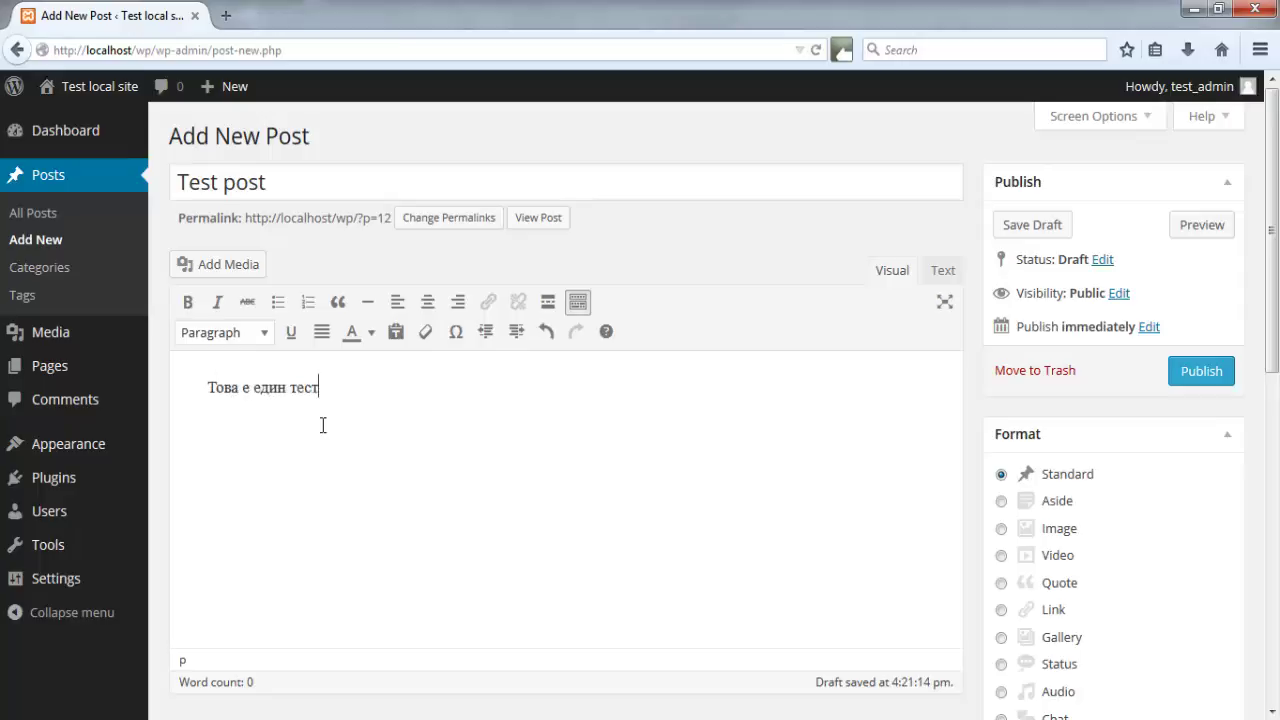
type("ови пост.")
key("Return")
type("Приме")
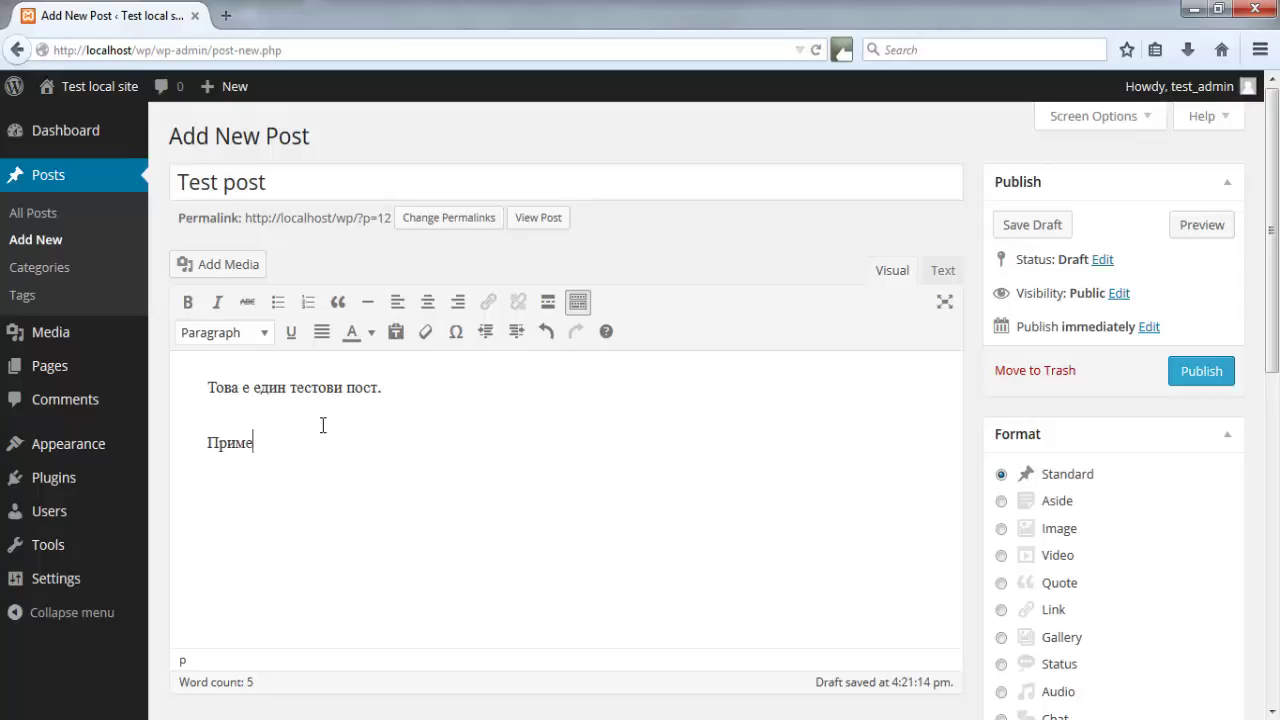
type("р за Heading 1")
key("Return")
Add the paragraphs "Пример за Heading 2" and "Пример за хиперлинк" below the Heading 1 line
type("Пример за ")
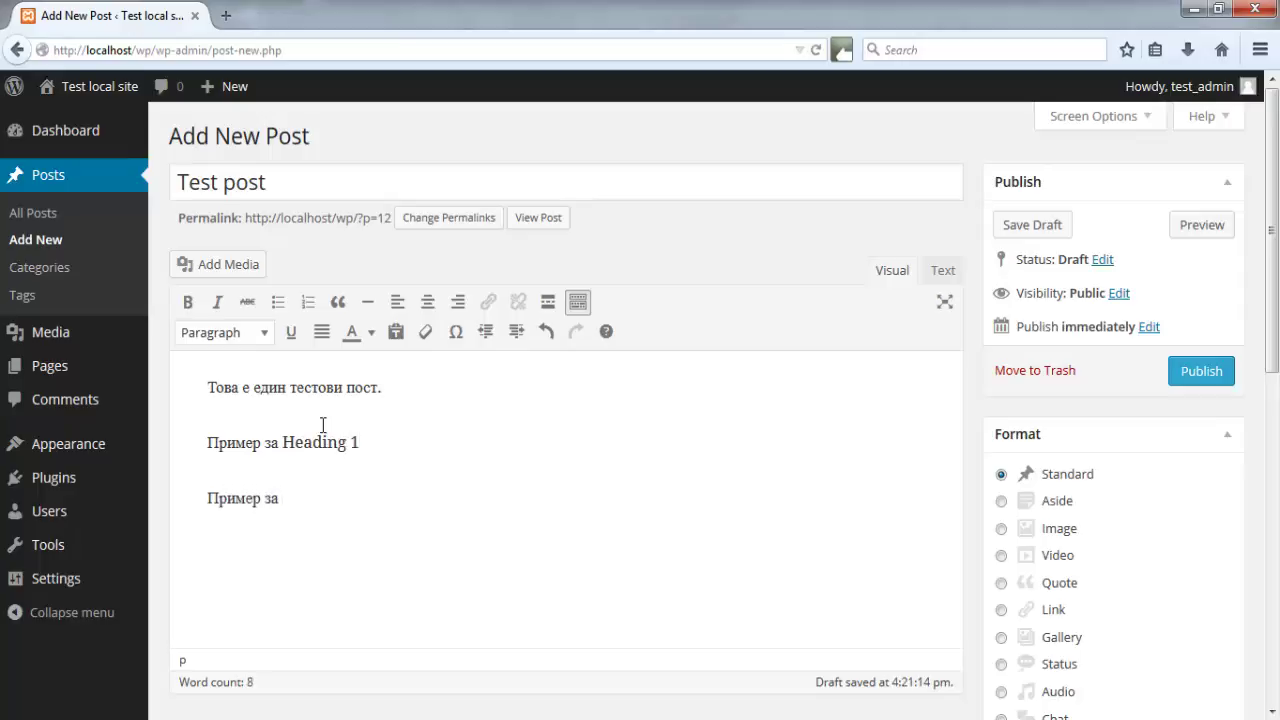
type("Heading 2")
key("BackSpace")
key("BackSpace")
type("2")
key("Return")
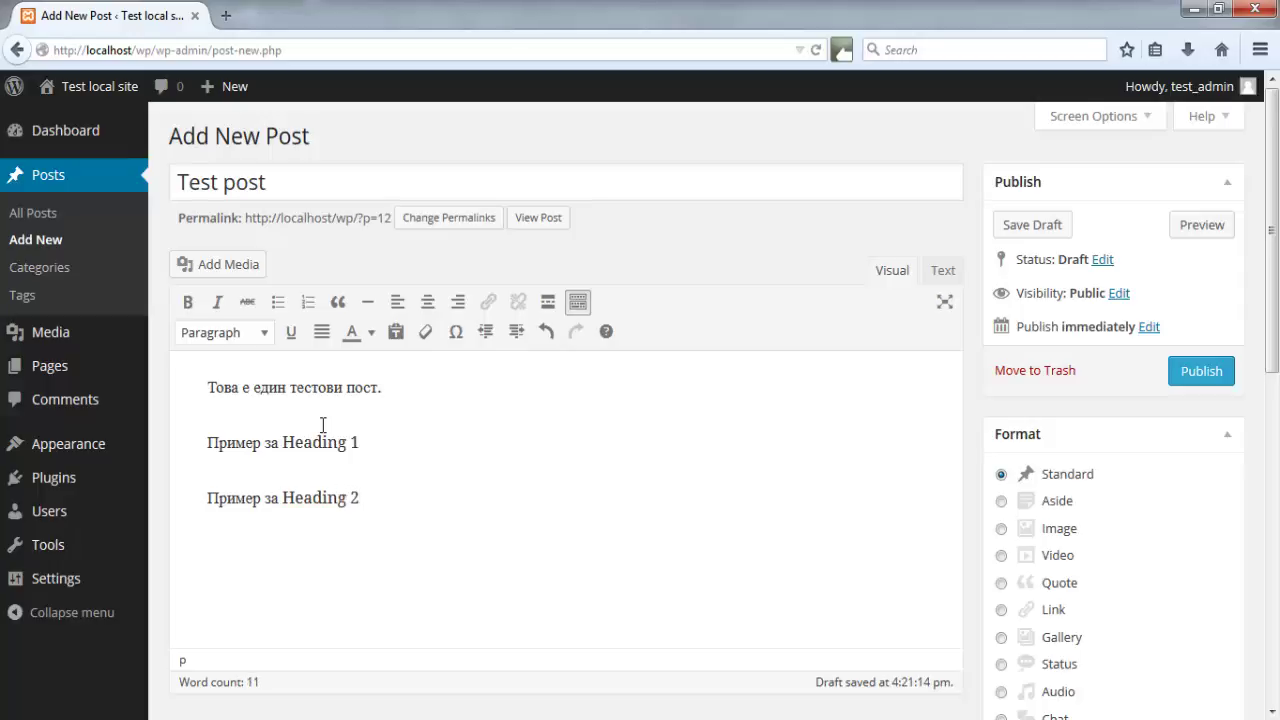
type("Пример за хиперлинк")
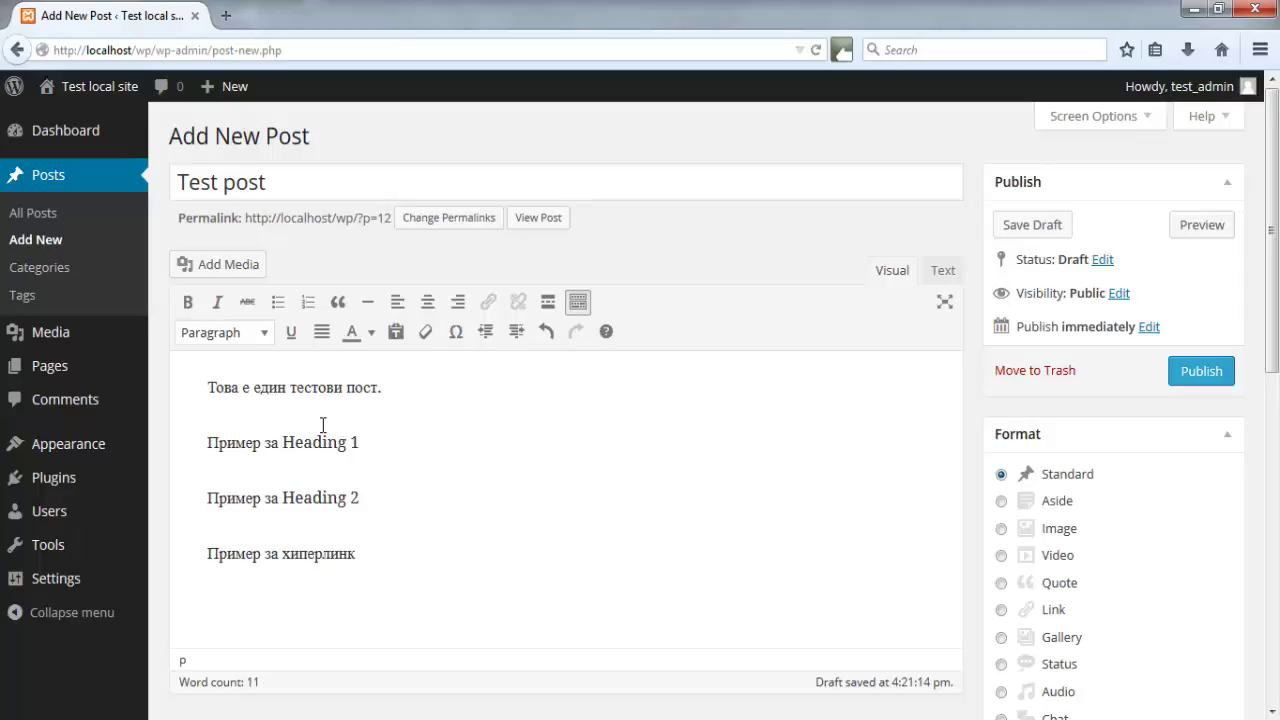
key("Return")
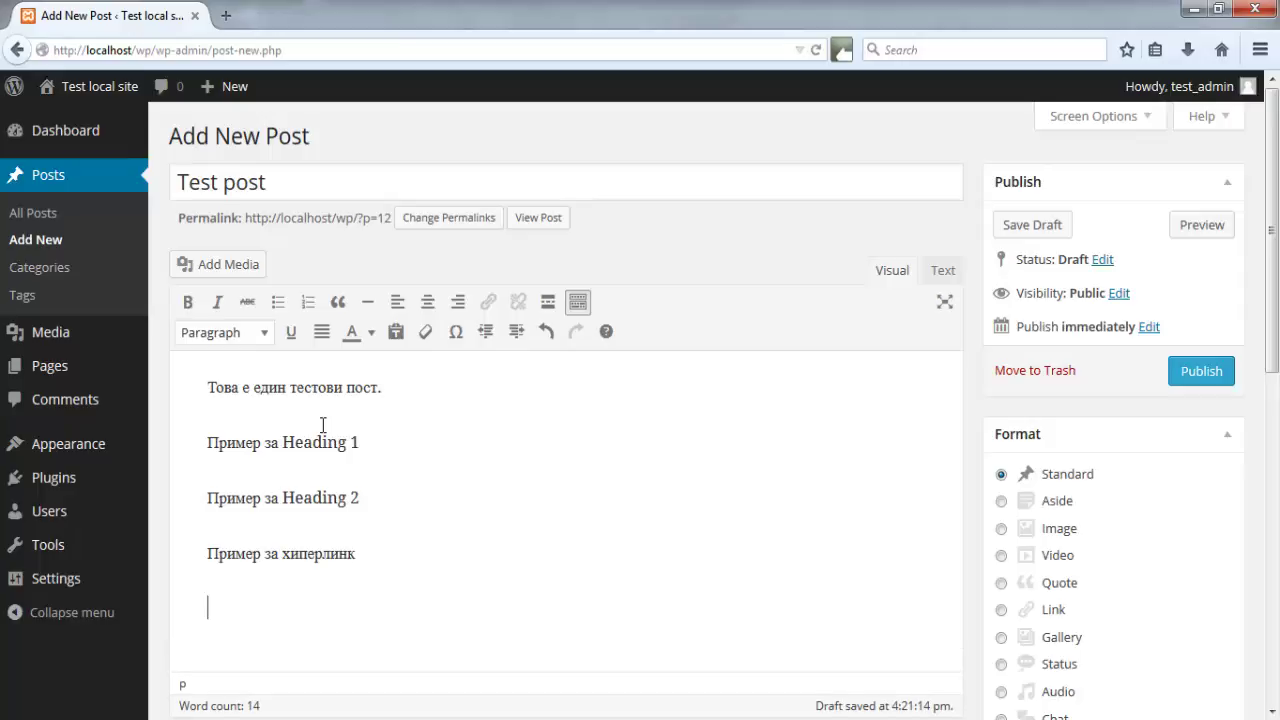
Add a last paragraph reading "Примерен параграф: Тест Тест Тест Тест Тест Тест"
type("Примерен параграф")
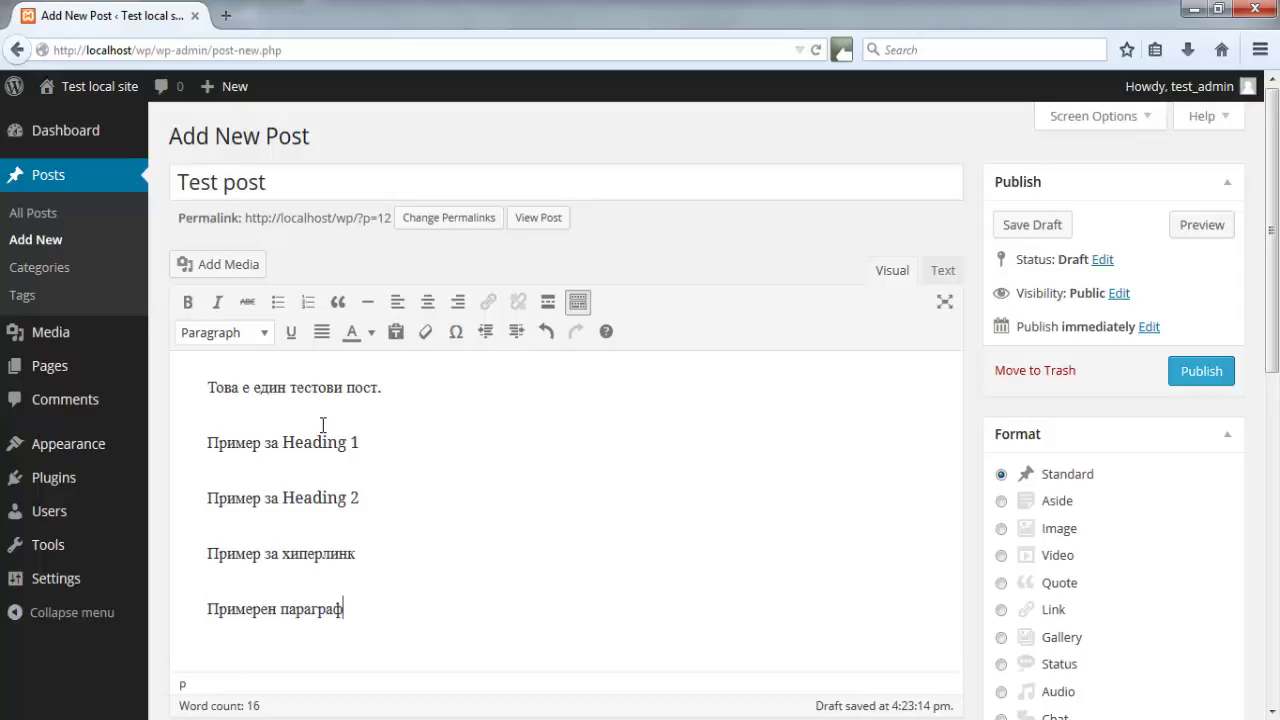
type(":")
type("Тест Тест Тест Тест Тест")
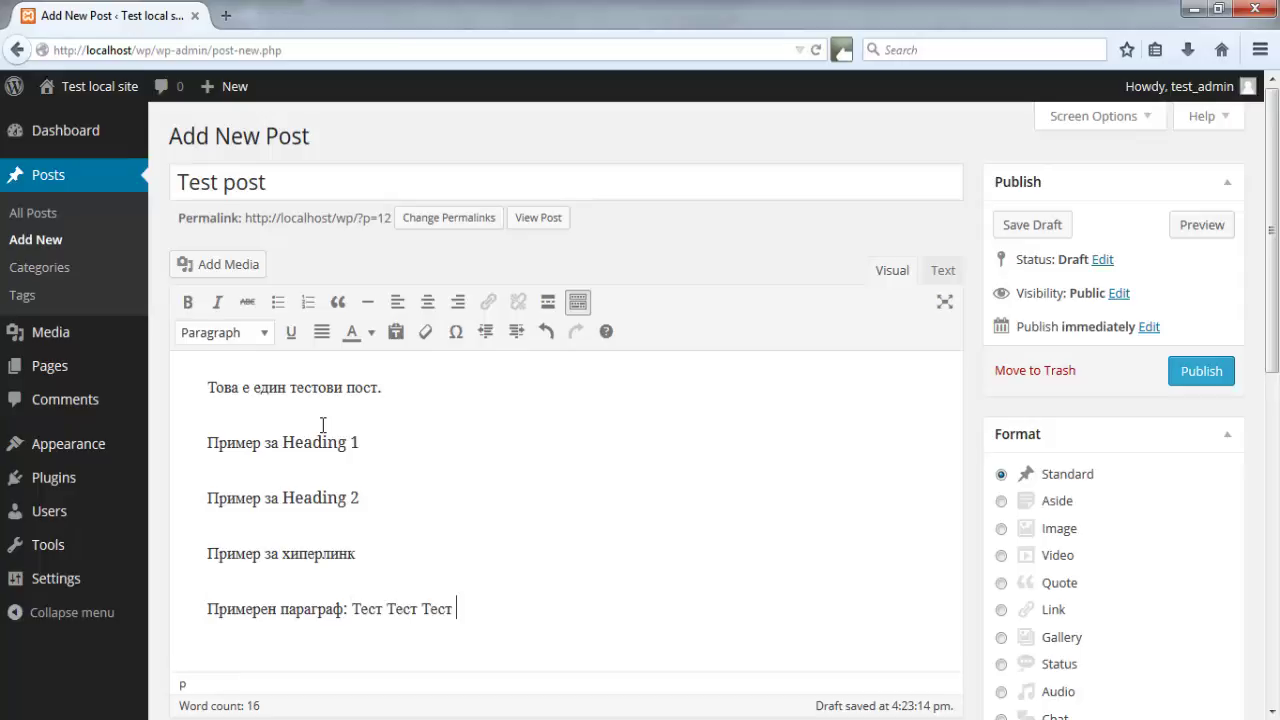
type(" Тест")
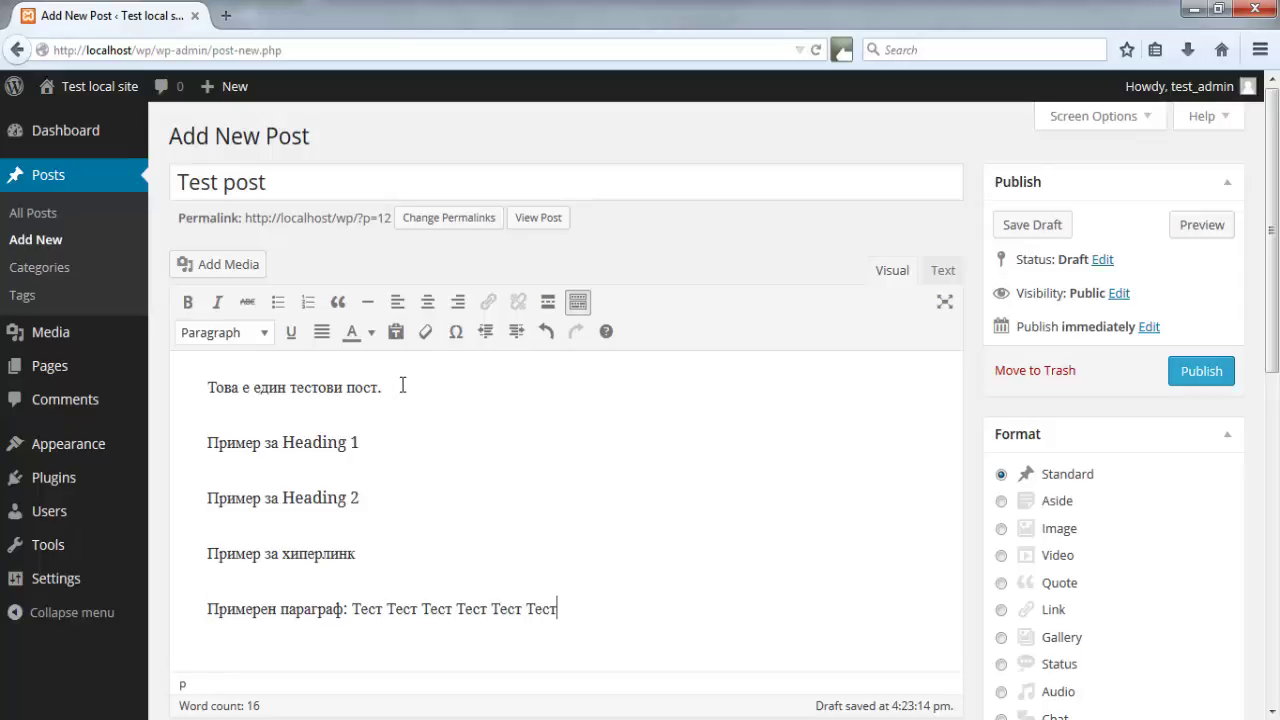
Try centre, right and left alignment on the first line "Това е един тестови пост." and leave it centred
left_click_drag(397, 385, 268, 388)
left_click_drag(220, 387, 206, 388)
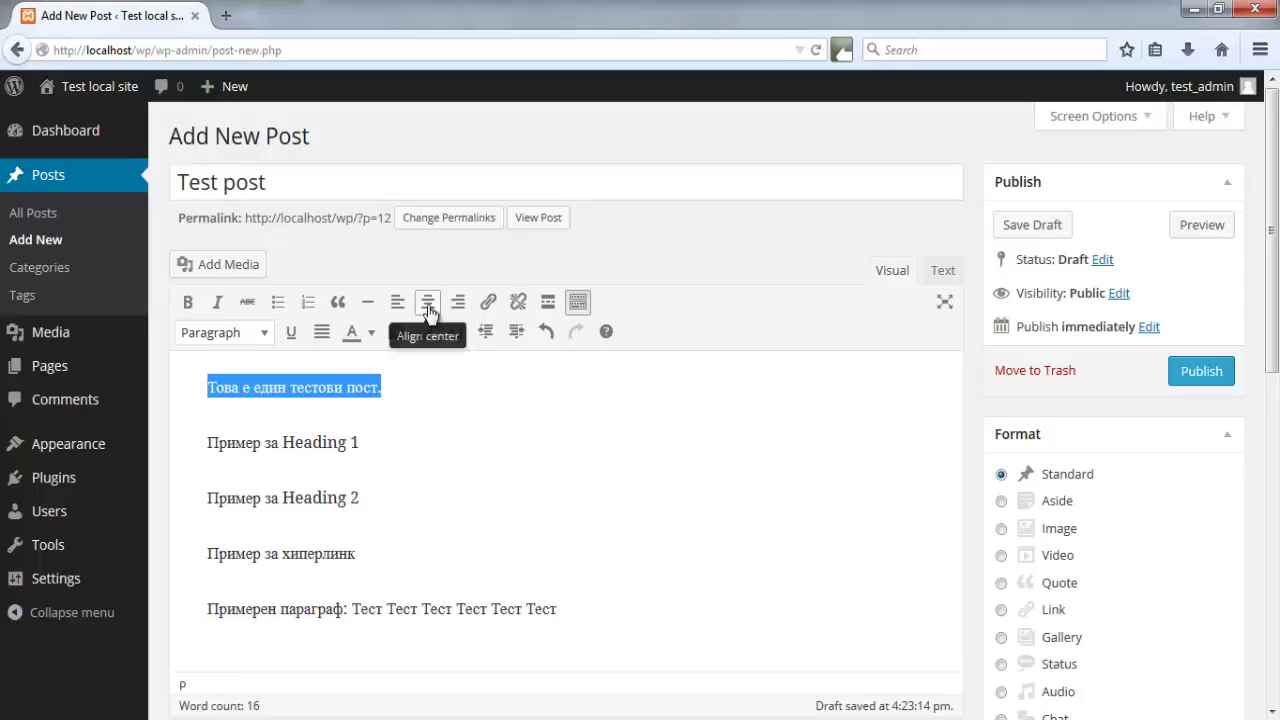
left_click(428, 302)
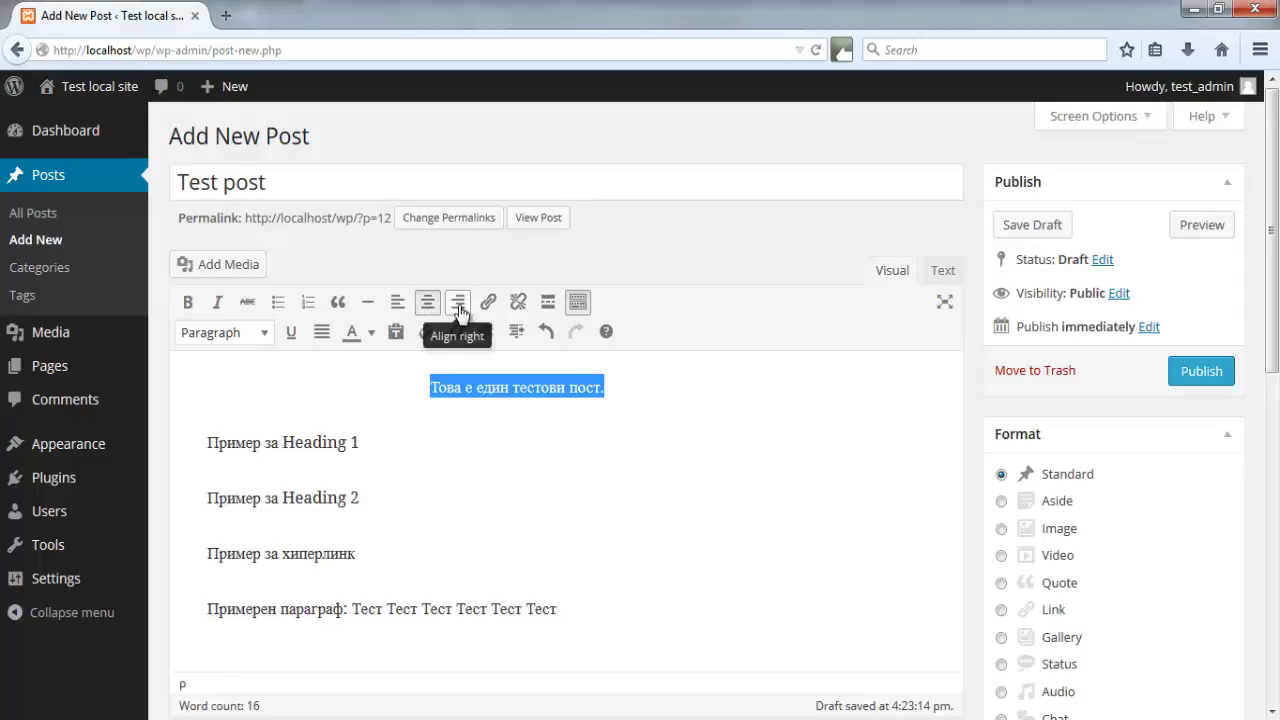
left_click(458, 305)
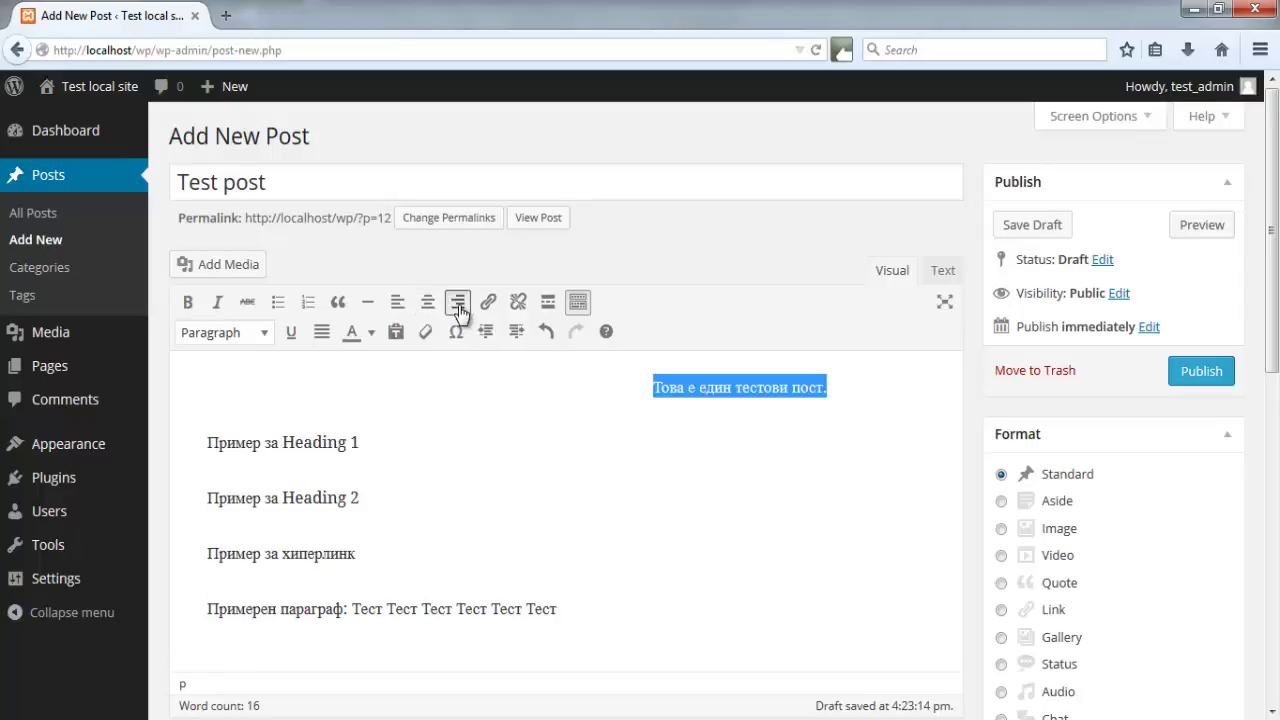
left_click(396, 304)
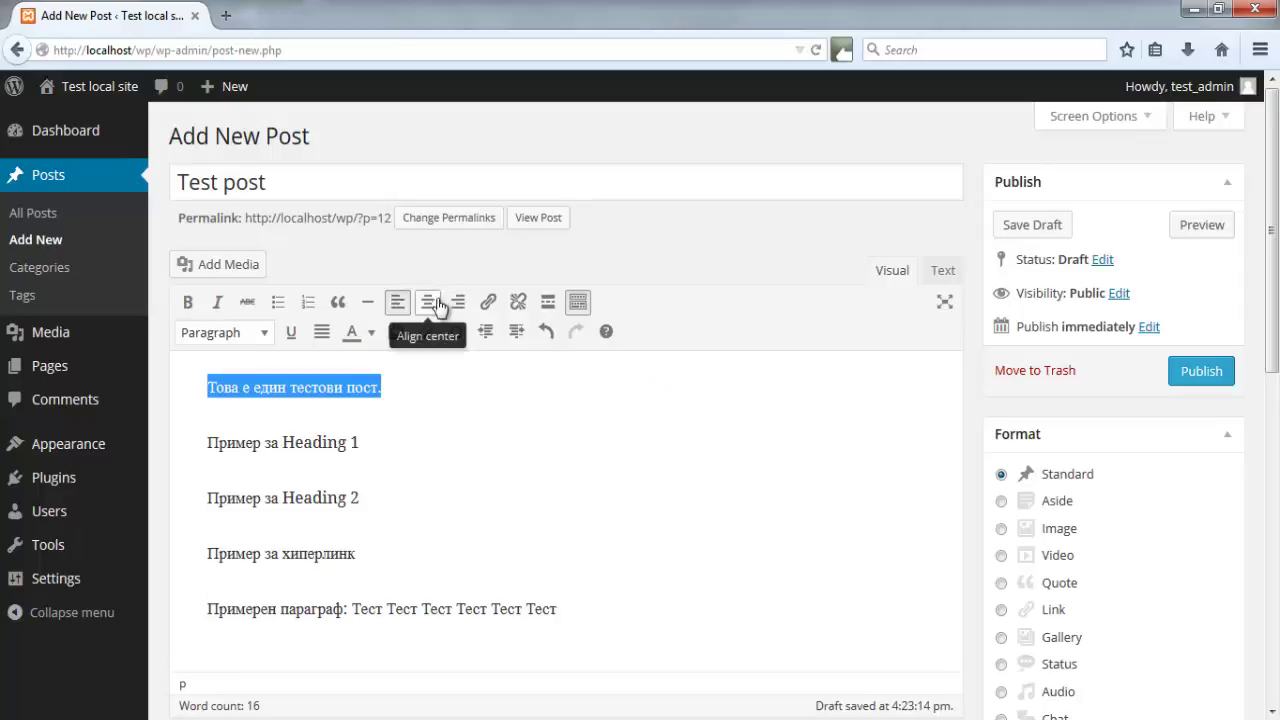
left_click(432, 305)
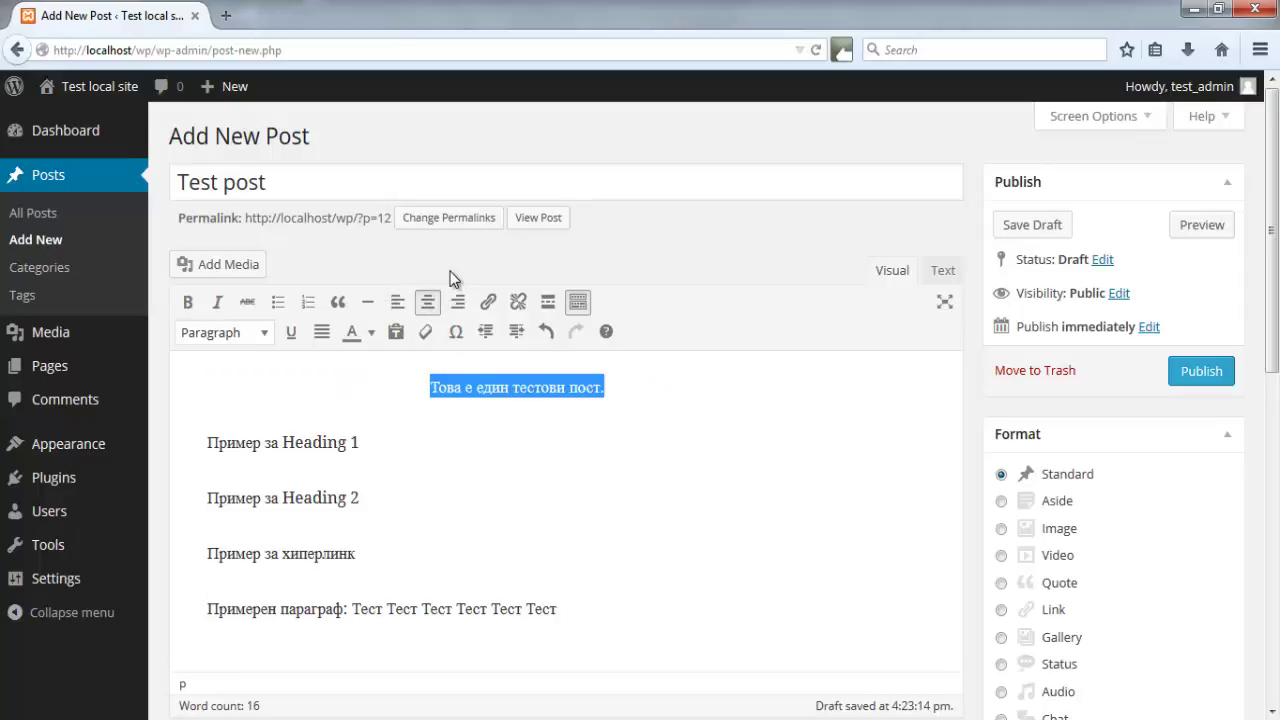
left_click(494, 433)
Make the centred first line bold, and remove the bold formatting again
triple_click(612, 385)
left_click(190, 303)
left_click(300, 374)
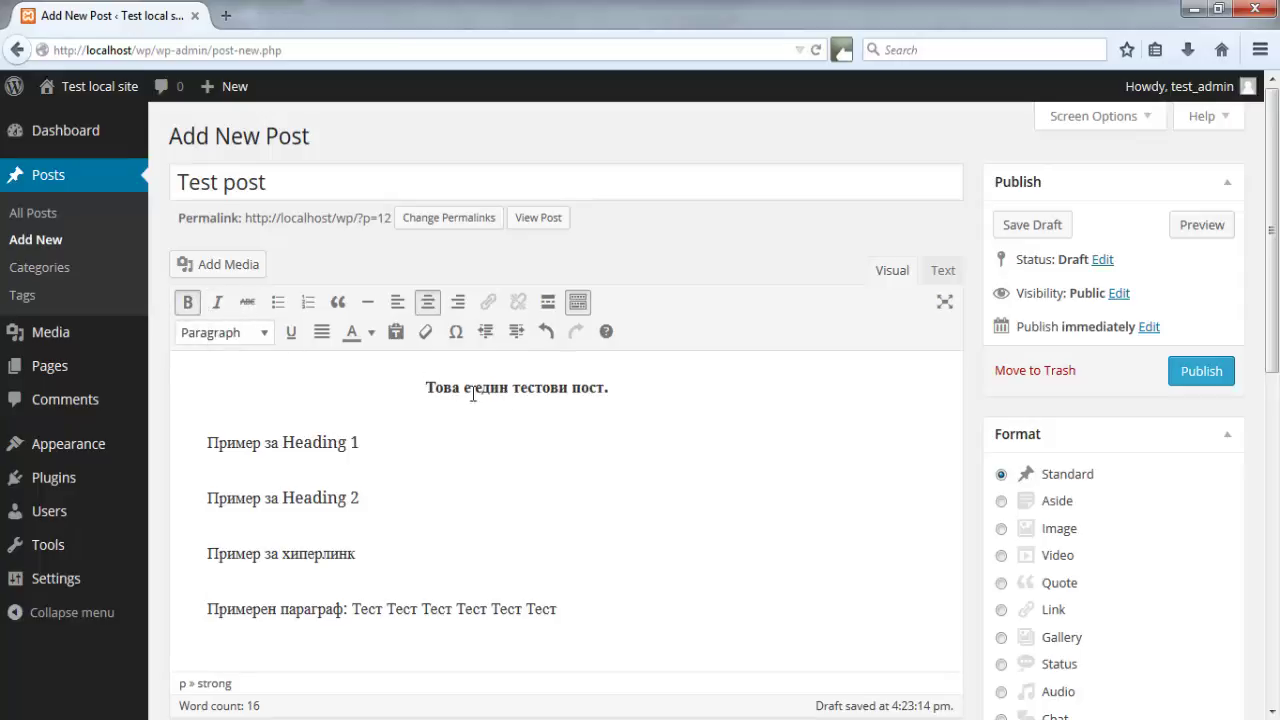
left_click_drag(427, 387, 614, 371)
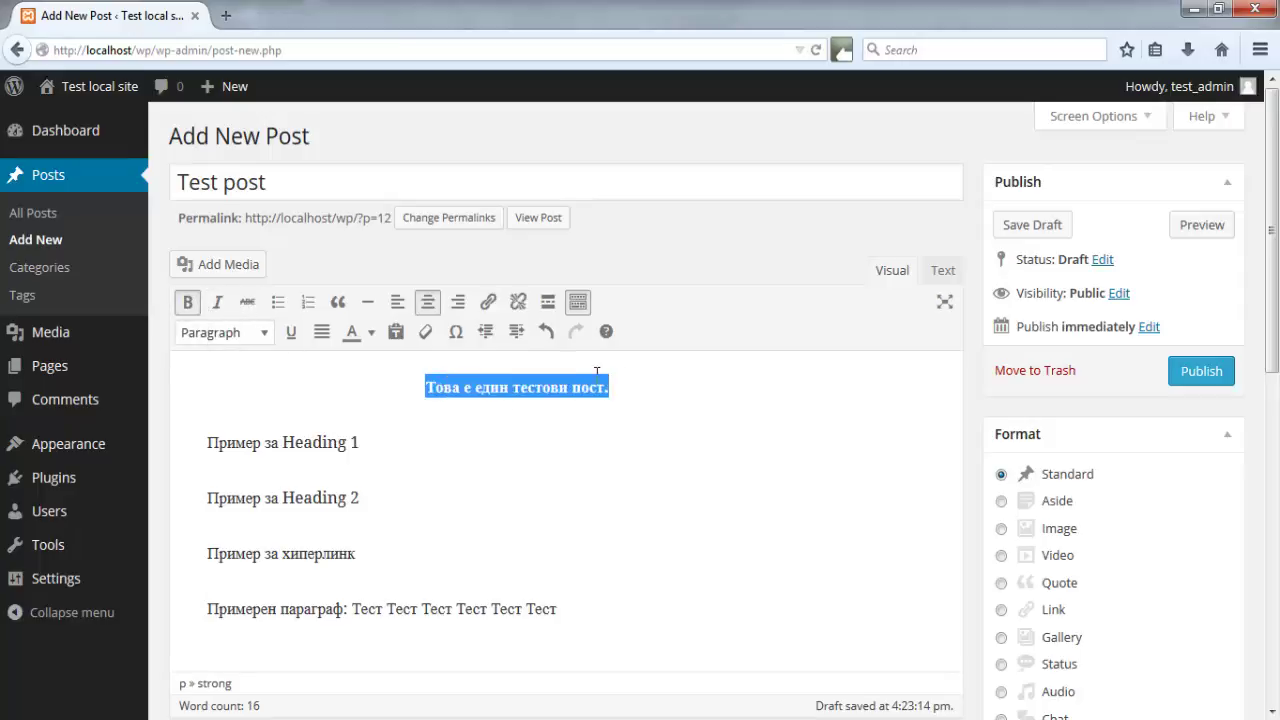
left_click(187, 302)
Make the centred first line italic, and take the italics off again
left_click(217, 302)
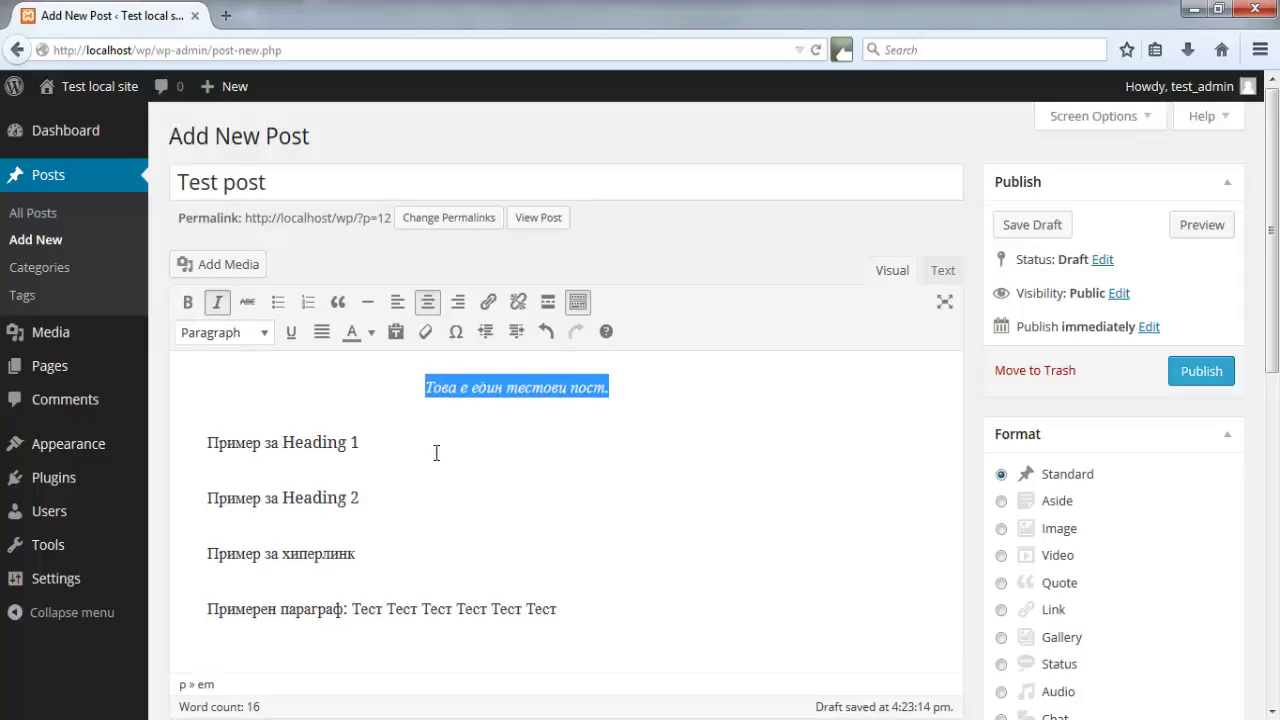
left_click(451, 454)
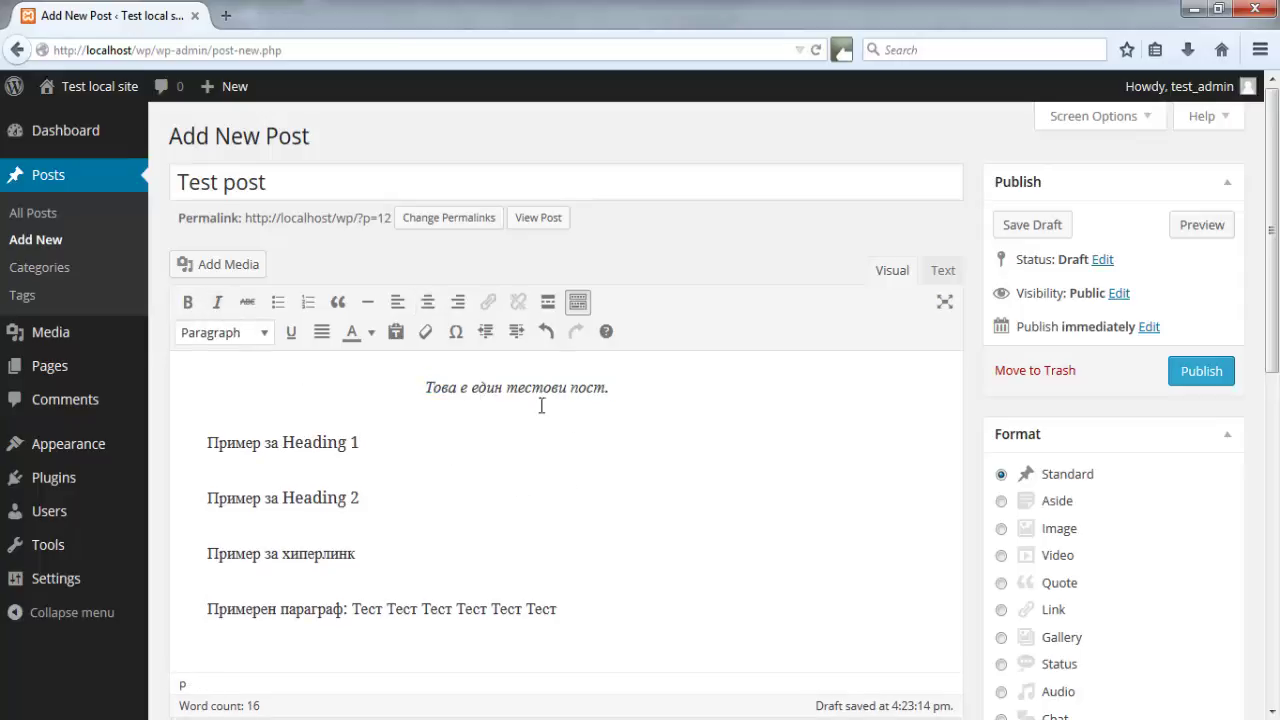
left_click_drag(606, 382, 417, 366)
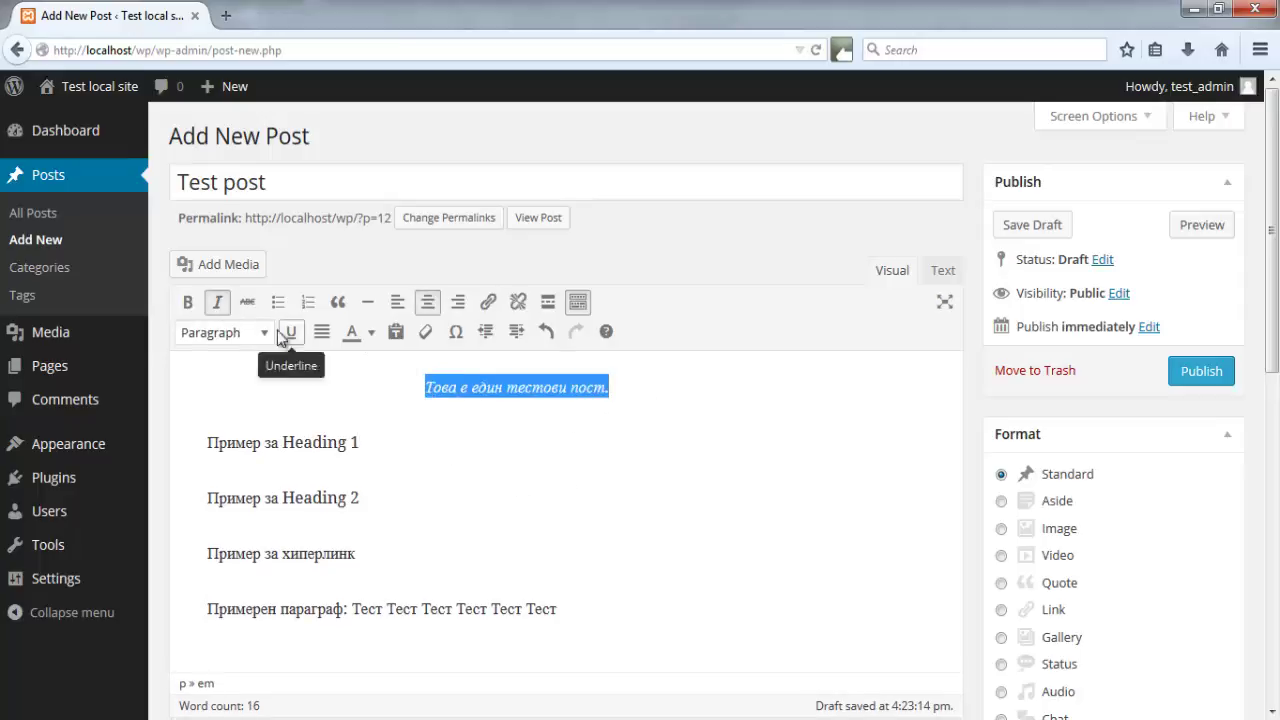
left_click(217, 302)
Apply strikethrough to the centred first line, and remove it again
left_click(247, 302)
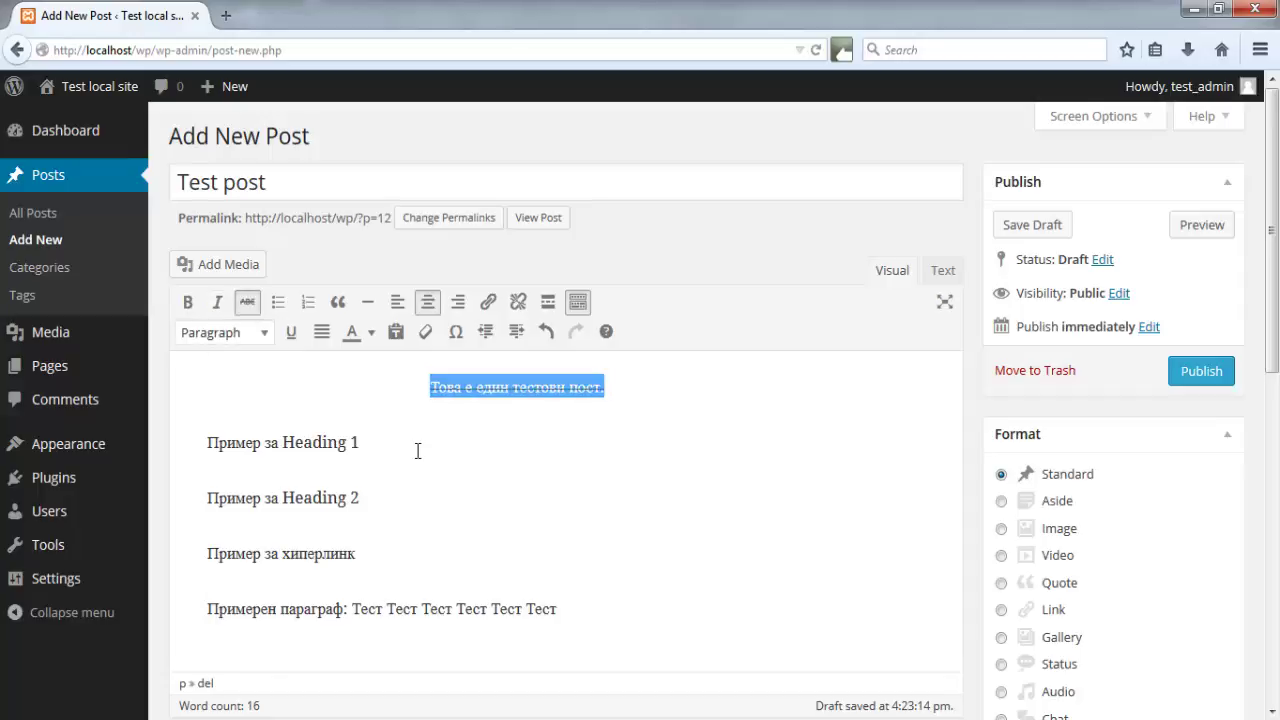
left_click(418, 451)
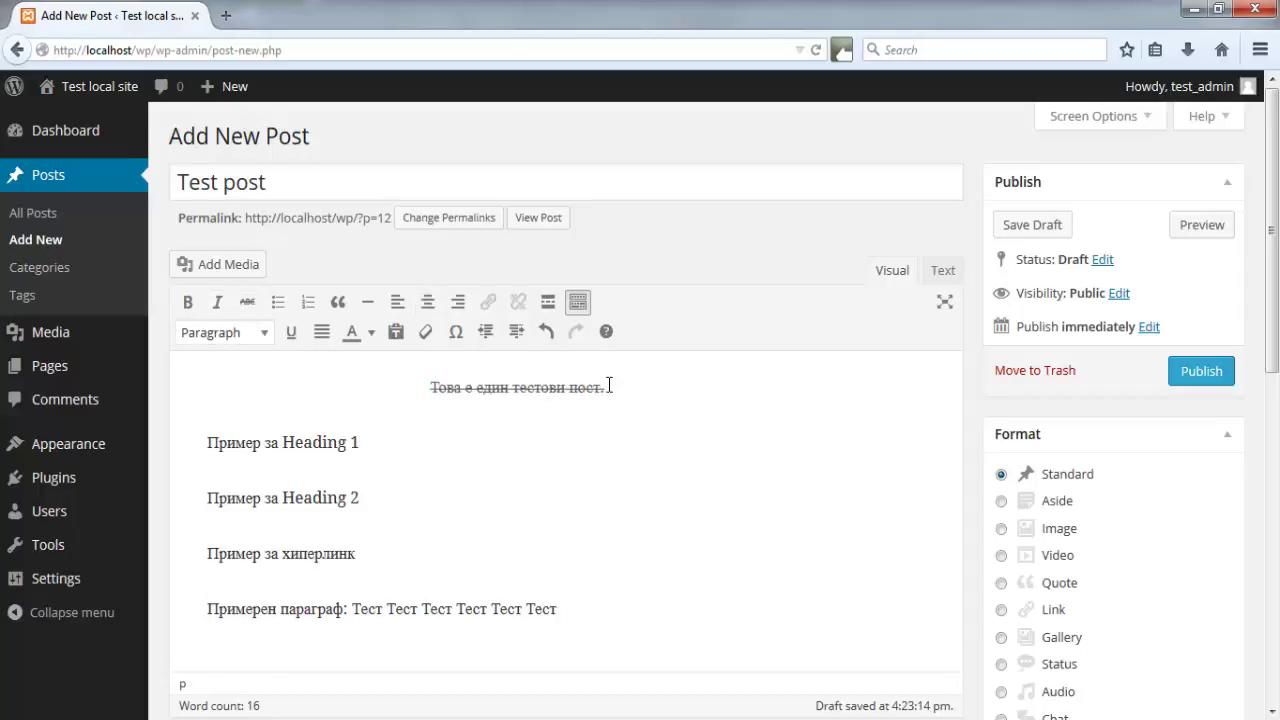
left_click_drag(609, 387, 377, 402)
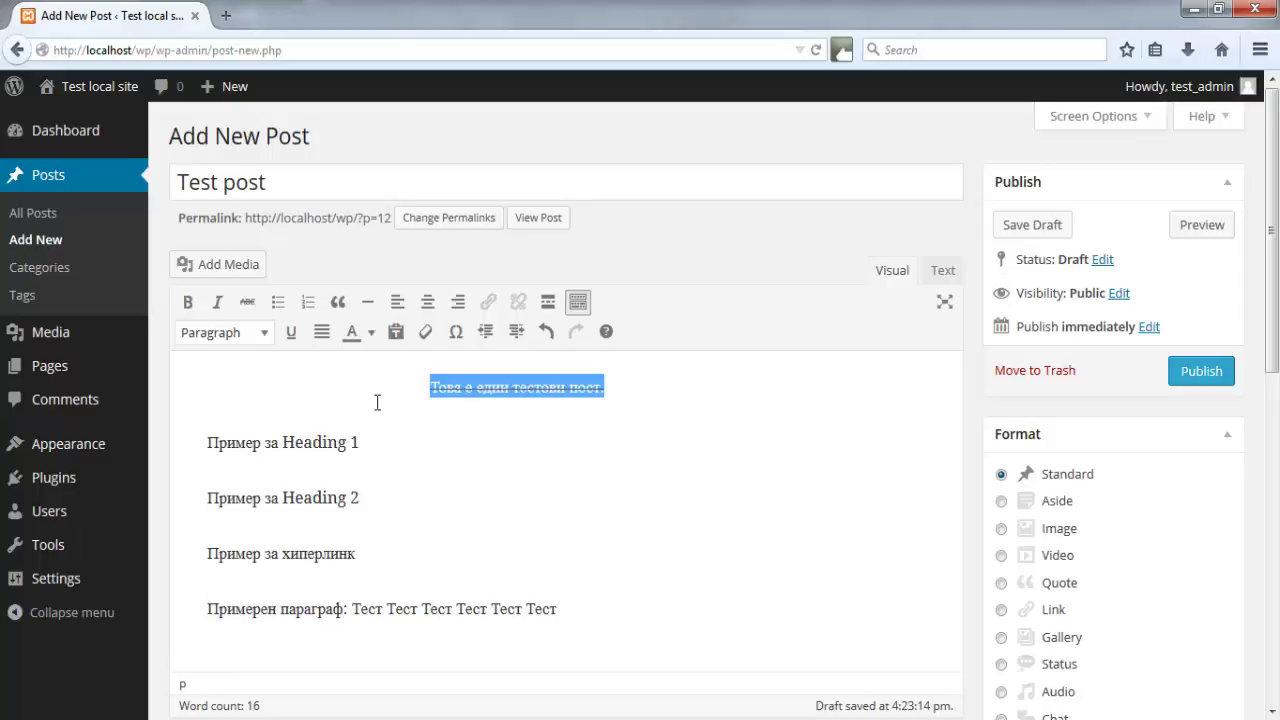
left_click(247, 301)
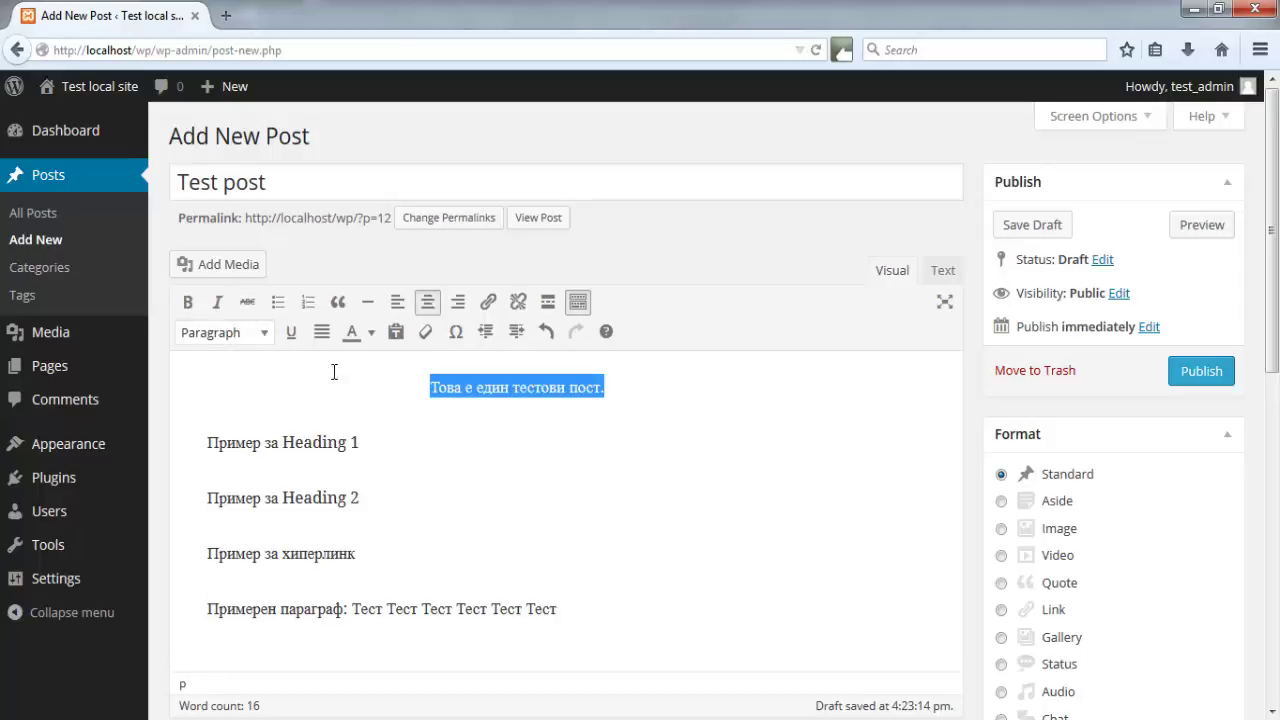
Format the centred first line as a blockquote, and undo that formatting
left_click(338, 301)
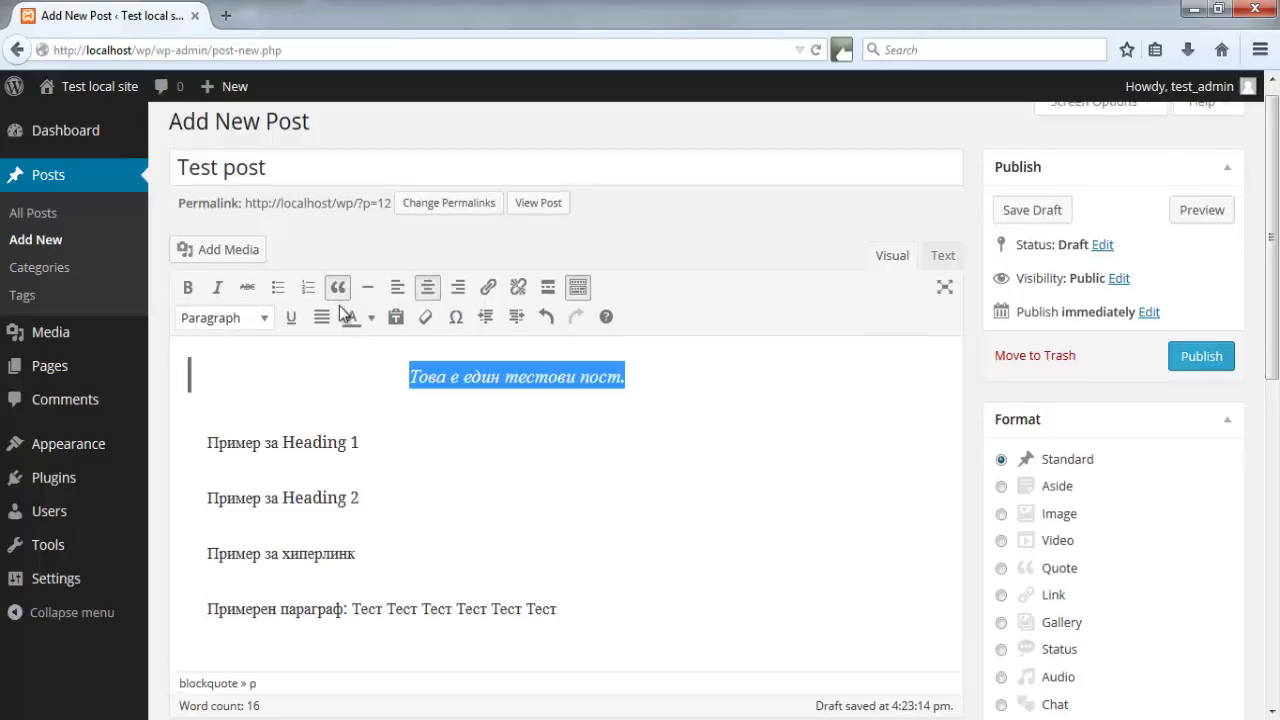
left_click(511, 473)
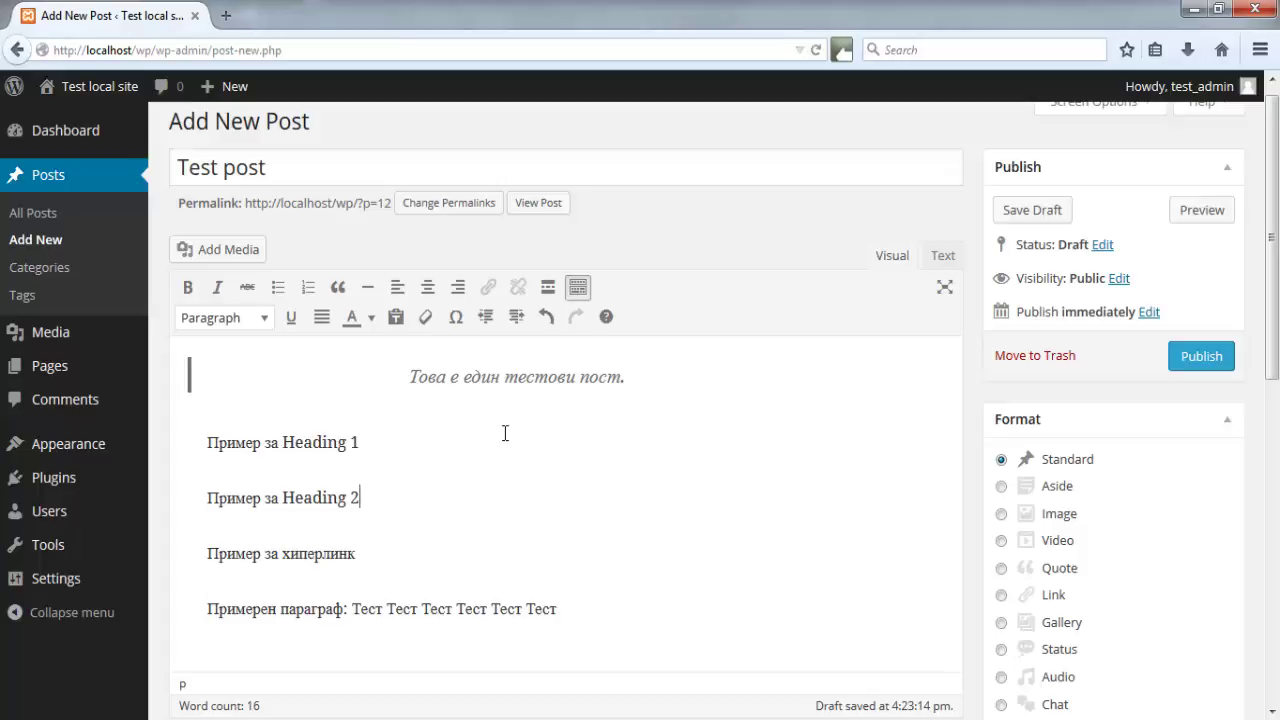
key("ctrl+z")
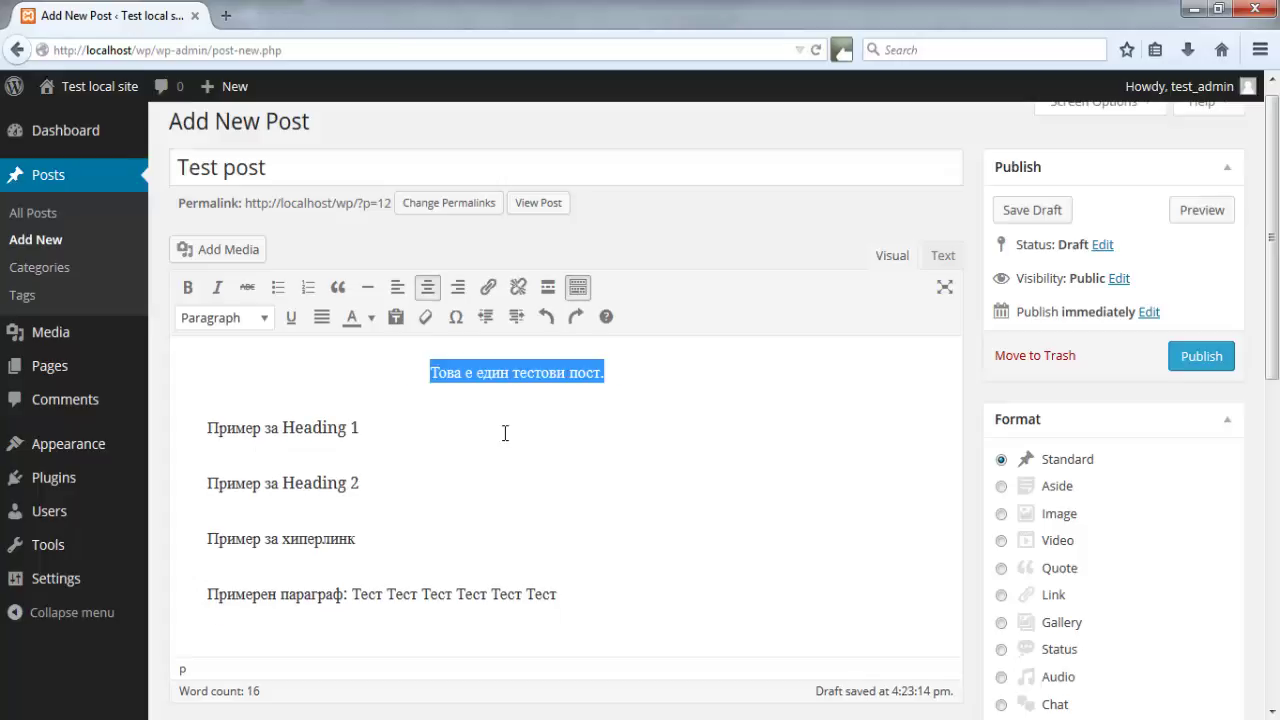
left_click(505, 432)
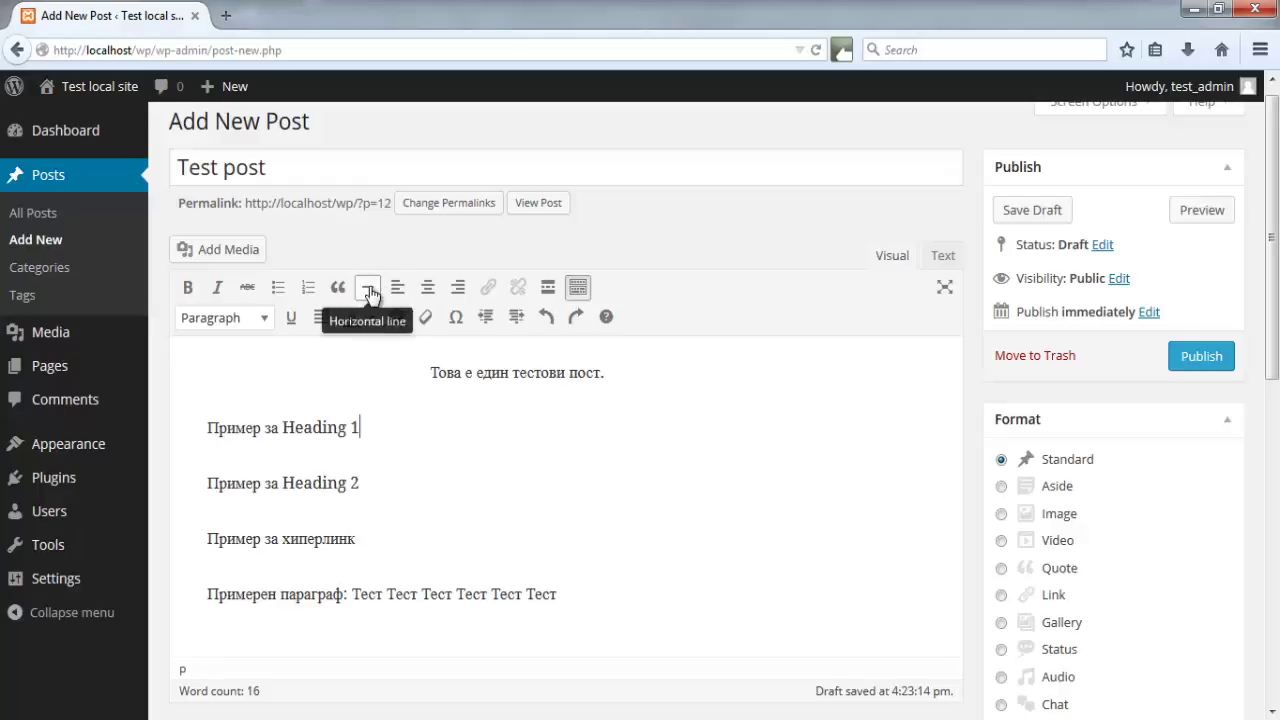
Insert a horizontal line between the centred first line and "Пример за Heading 1"
left_click(627, 374)
key("Return")
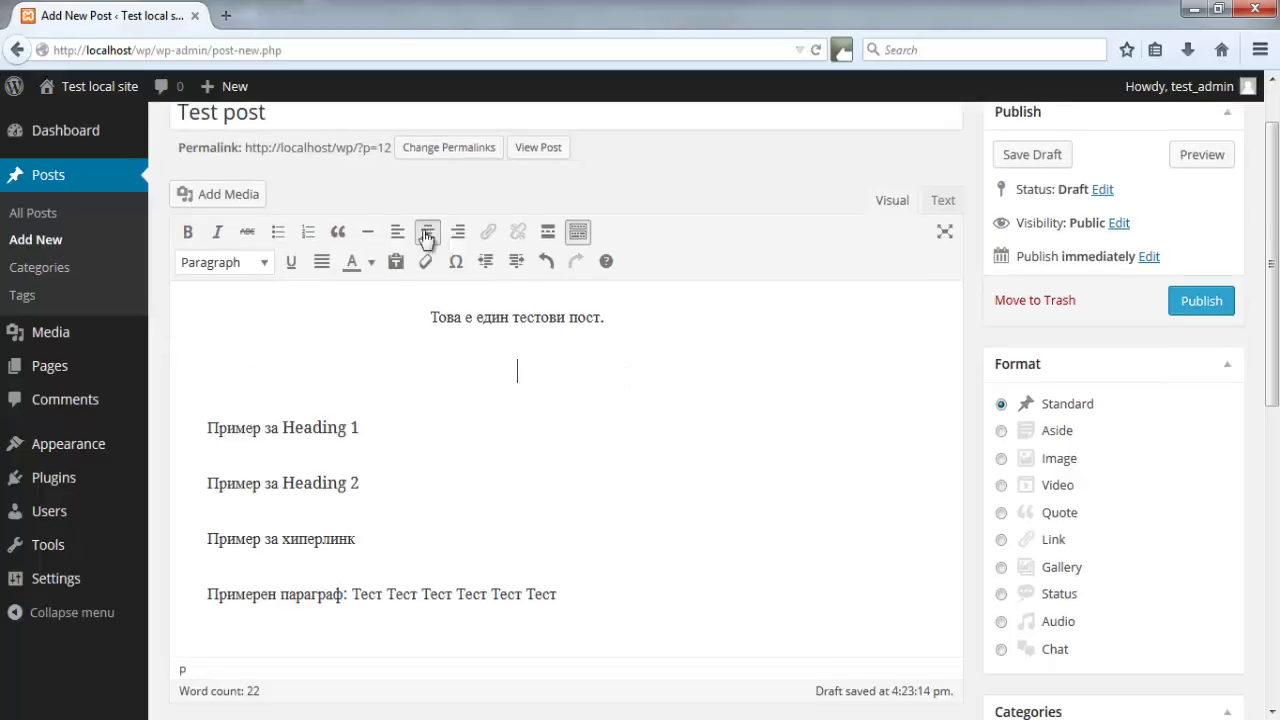
left_click(368, 232)
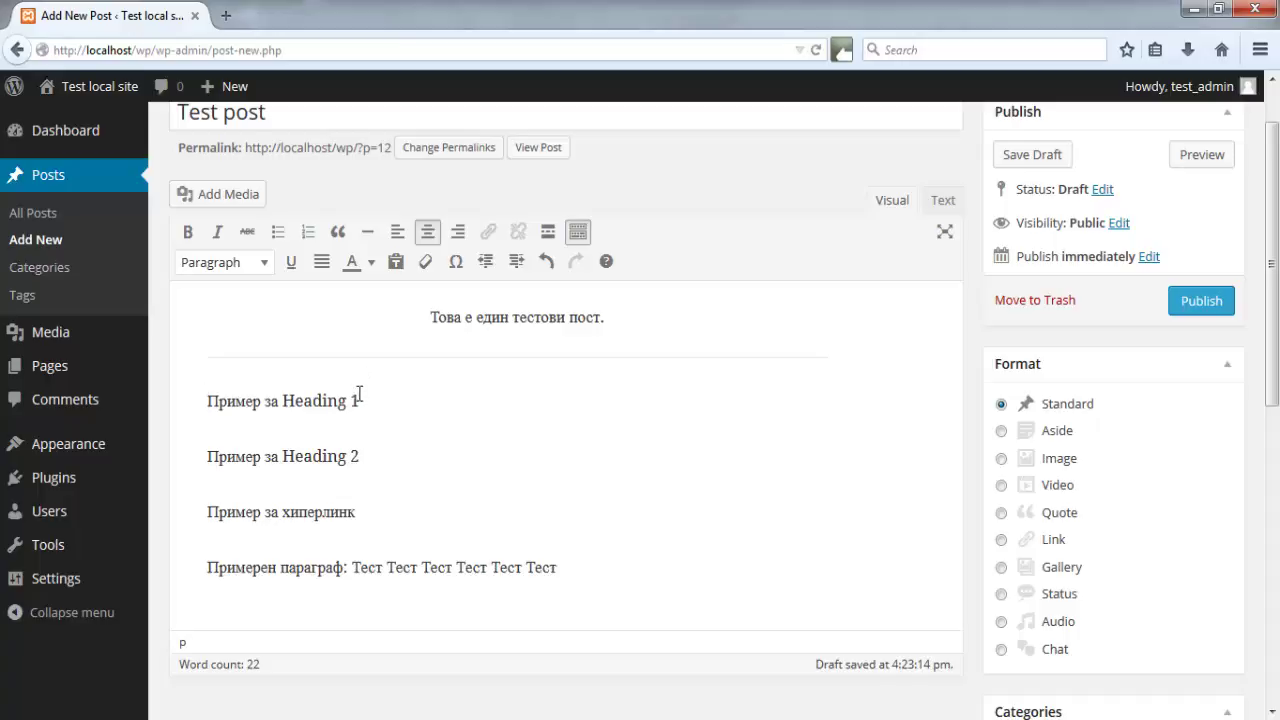
Start a bulleted list below the horizontal line with the item "булет 1", and justify that item
left_click(280, 231)
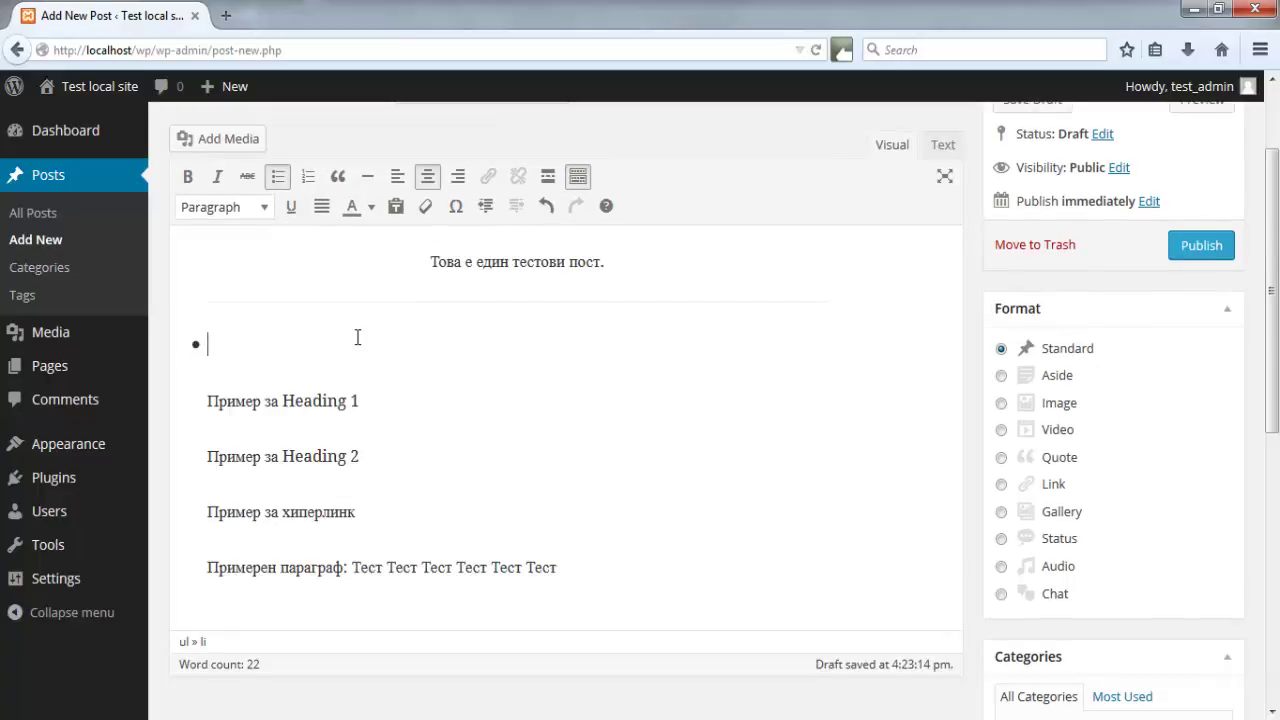
type("булет 1")
key("shift+Left")
key("shift+Left")
key("shift+Left")
key("shift+Left")
key("shift+Left")
key("shift+Left")
key("shift+Left")
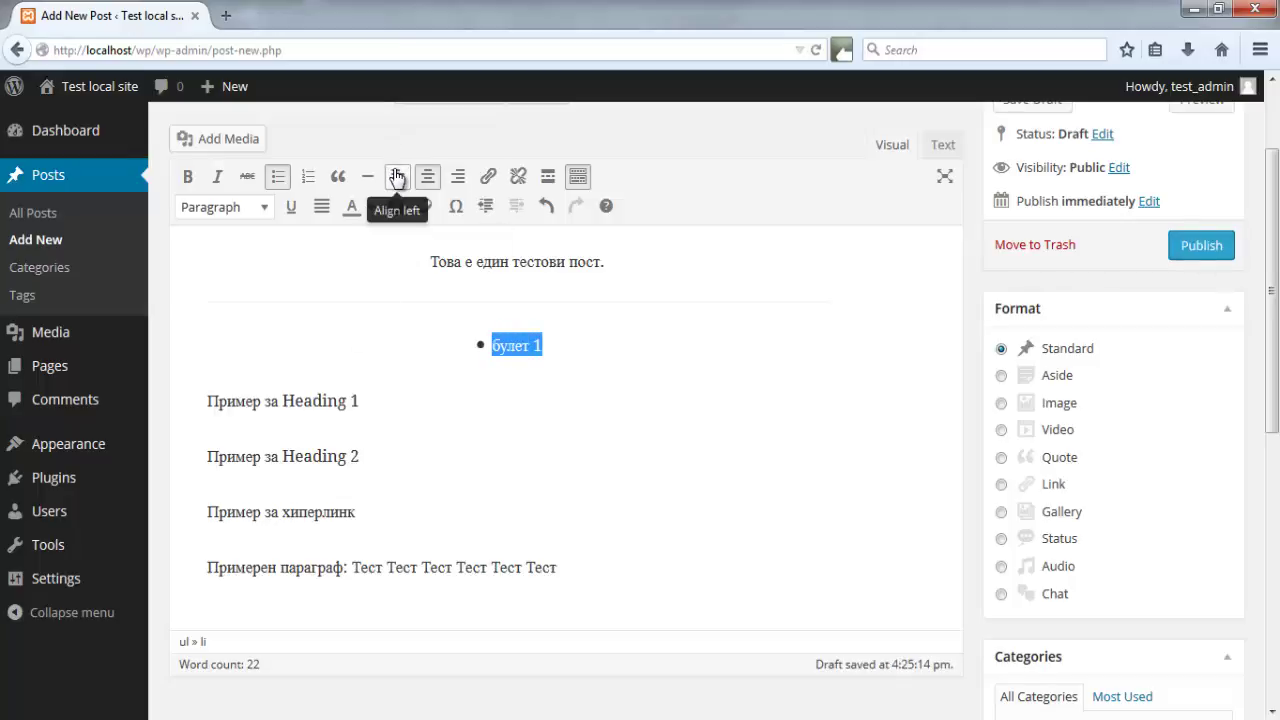
left_click(321, 206)
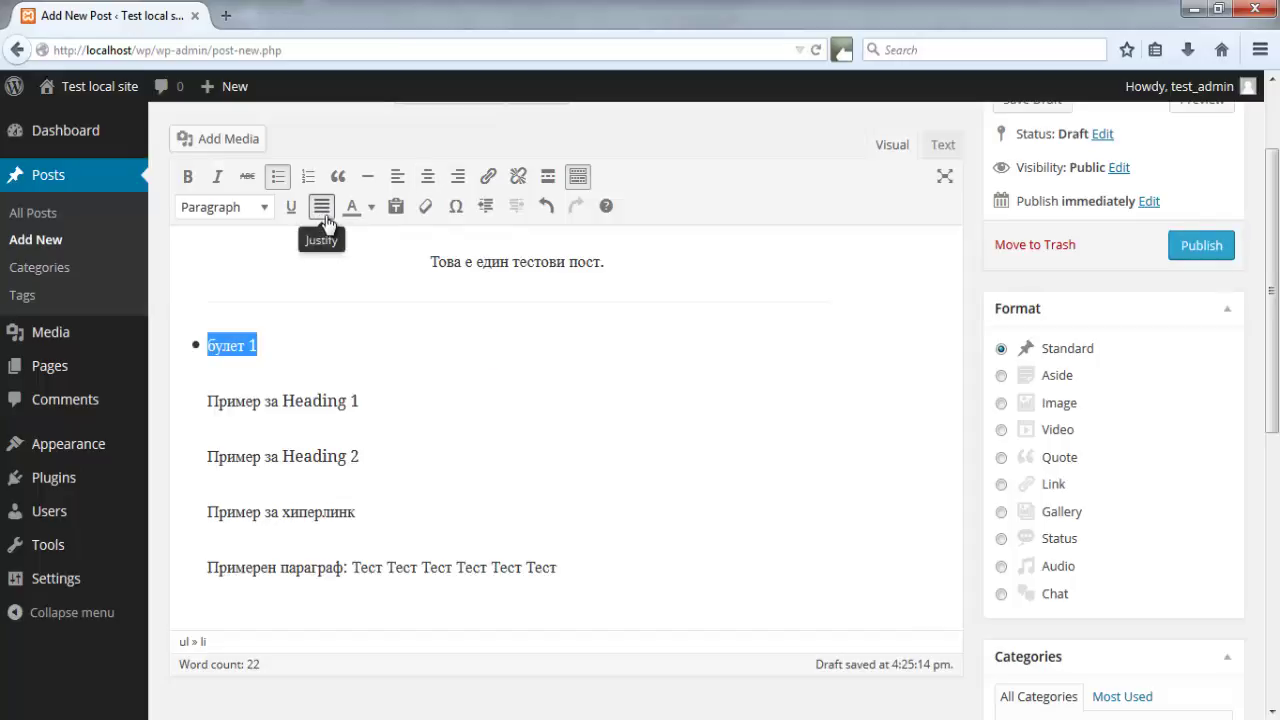
Add a second bullet "булет 2" and end the bulleted list with an empty paragraph
left_click(294, 338)
key("Return")
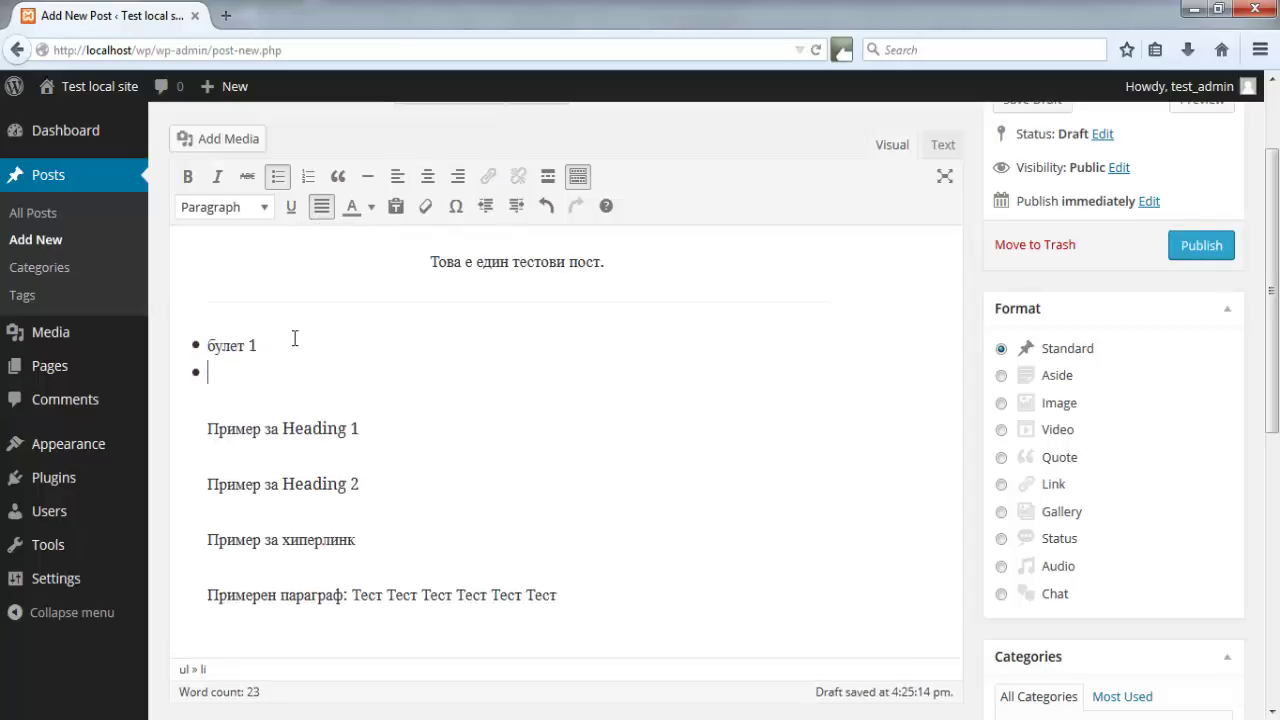
type("булет 2")
key("Return")
key("Return")
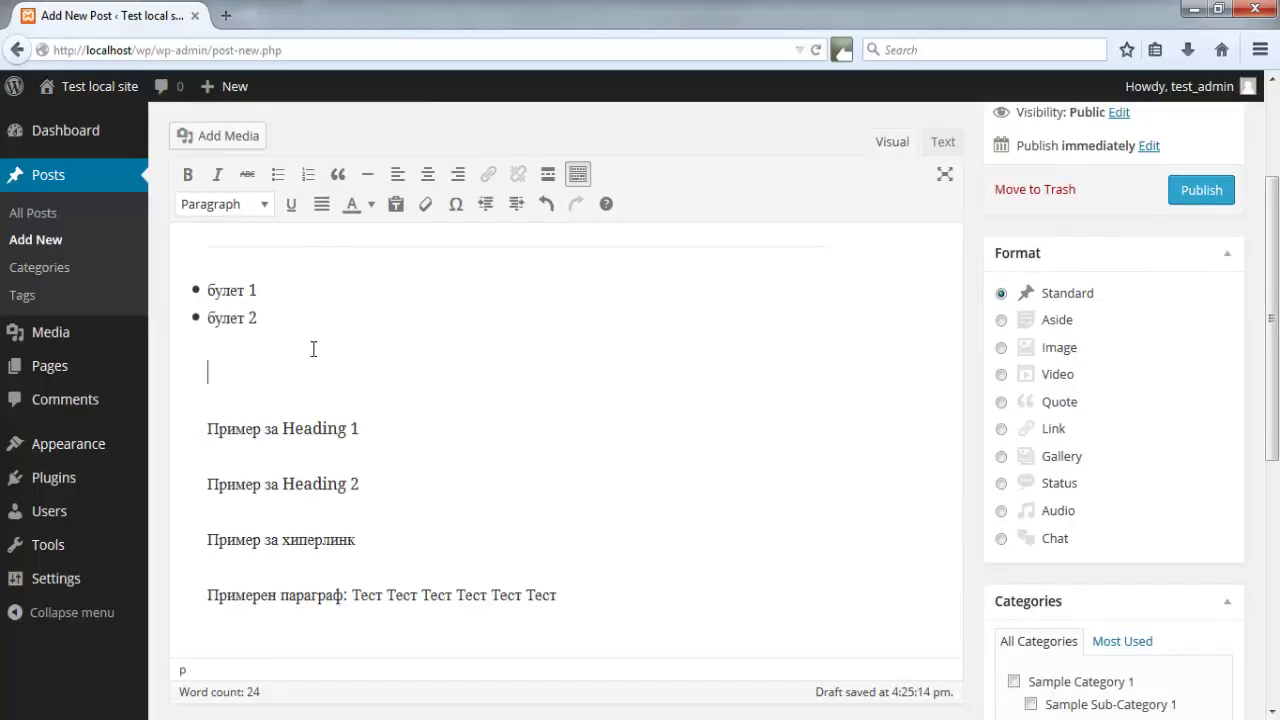
Create a numbered list under the bullets with the items "Номер 1" and "Номер 2", without an empty paragraph after it
left_click(310, 176)
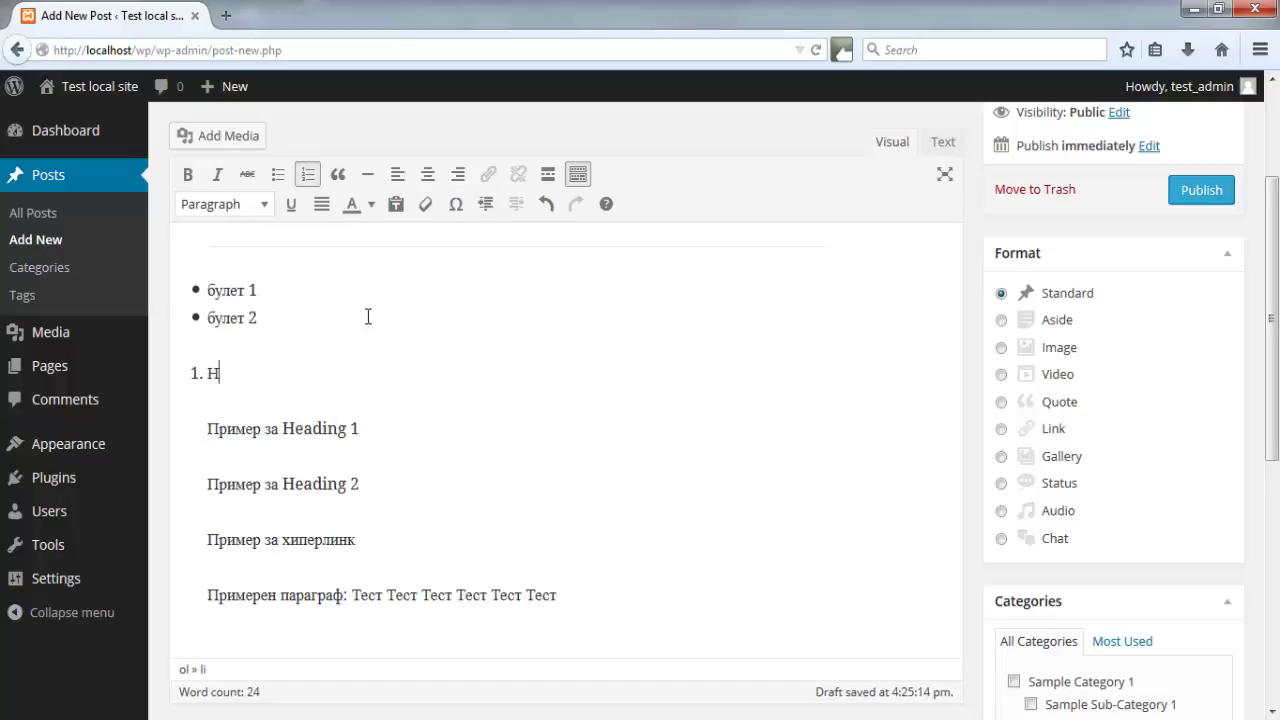
type("Номер 1")
key("Return")
type("Номер")
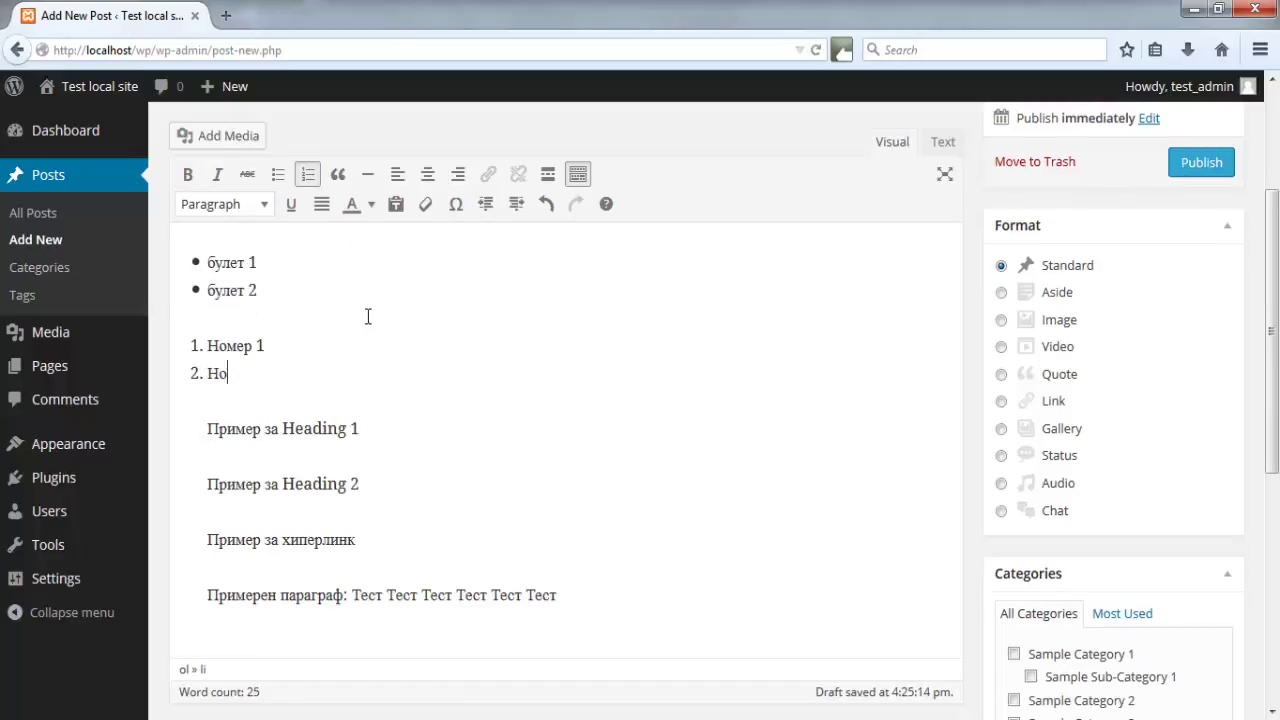
type(" 2")
key("Return")
key("Return")
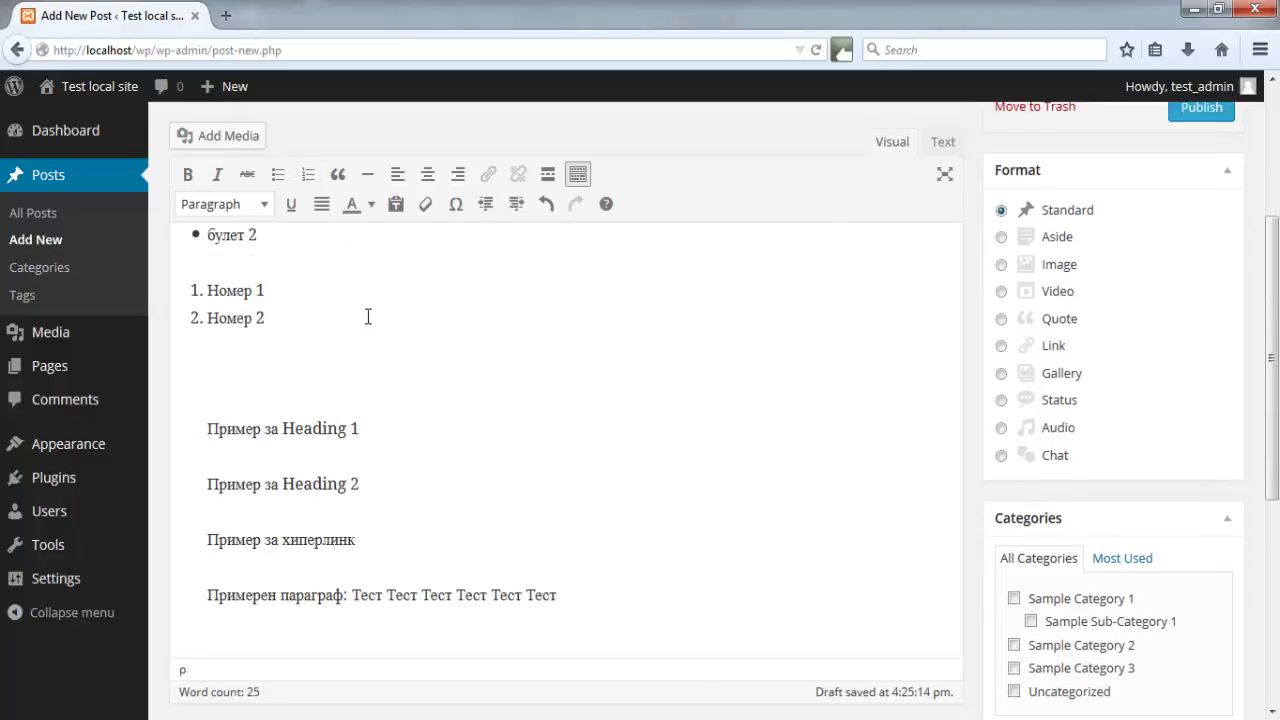
scroll(368, 316, "up", 2)
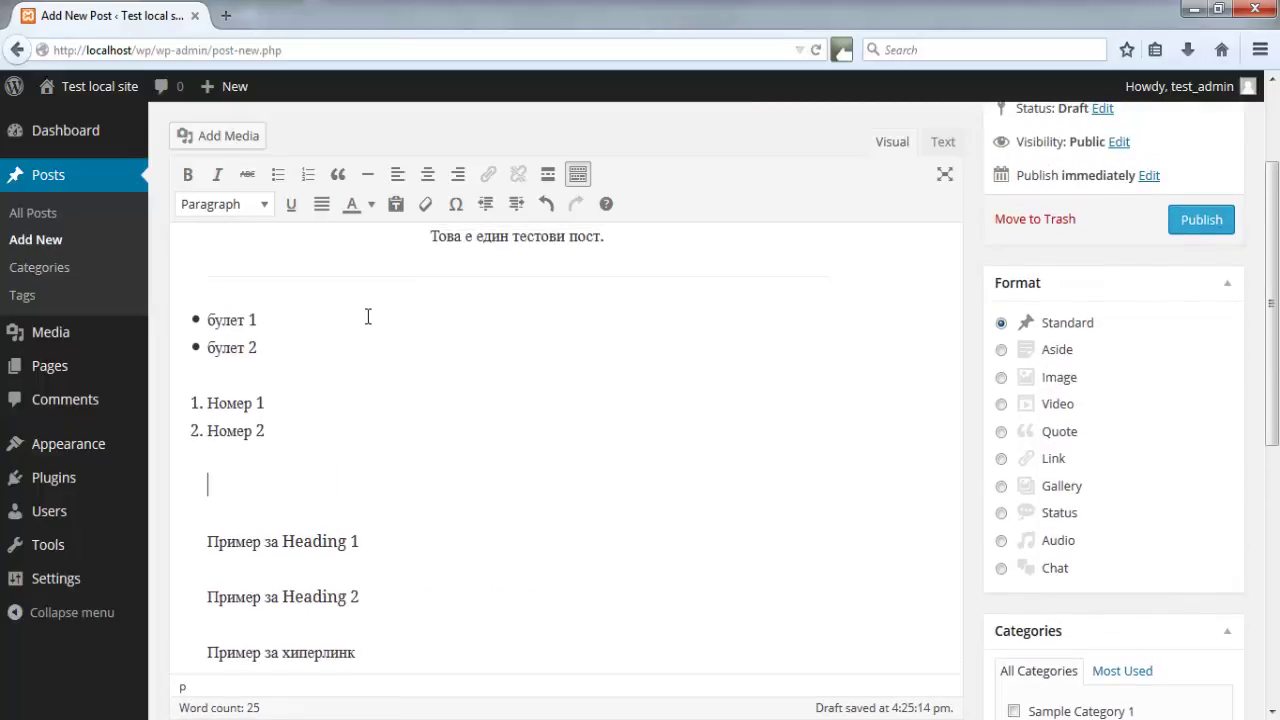
key("BackSpace")
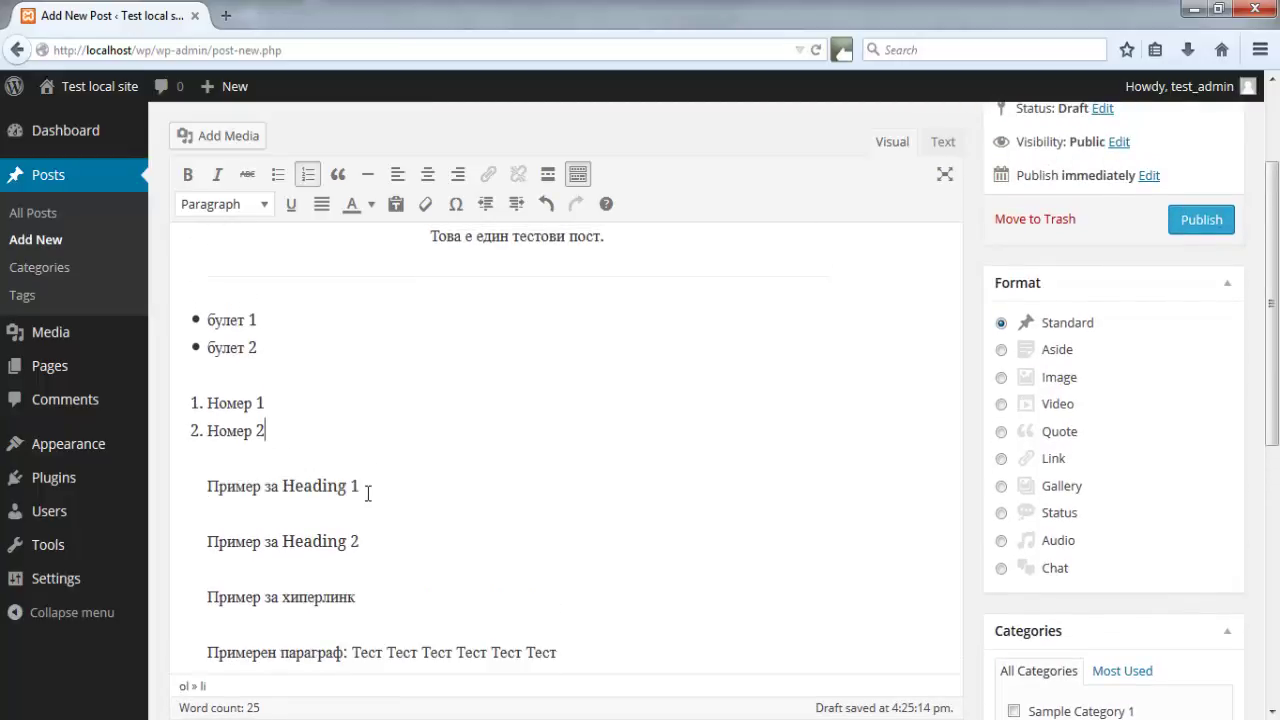
Format the line "Пример за Heading 1" as Heading 1
scroll(401, 459, "up", 3)
scroll(401, 459, "down", 2)
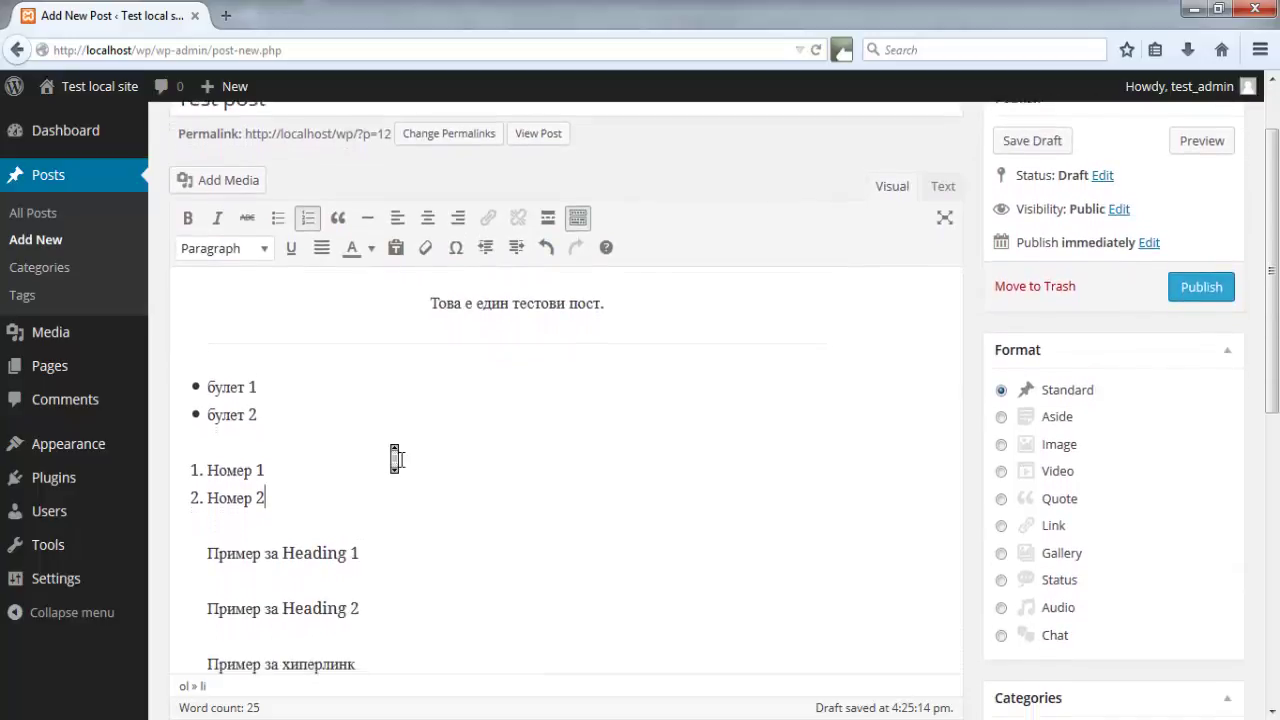
left_click_drag(372, 544, 200, 540)
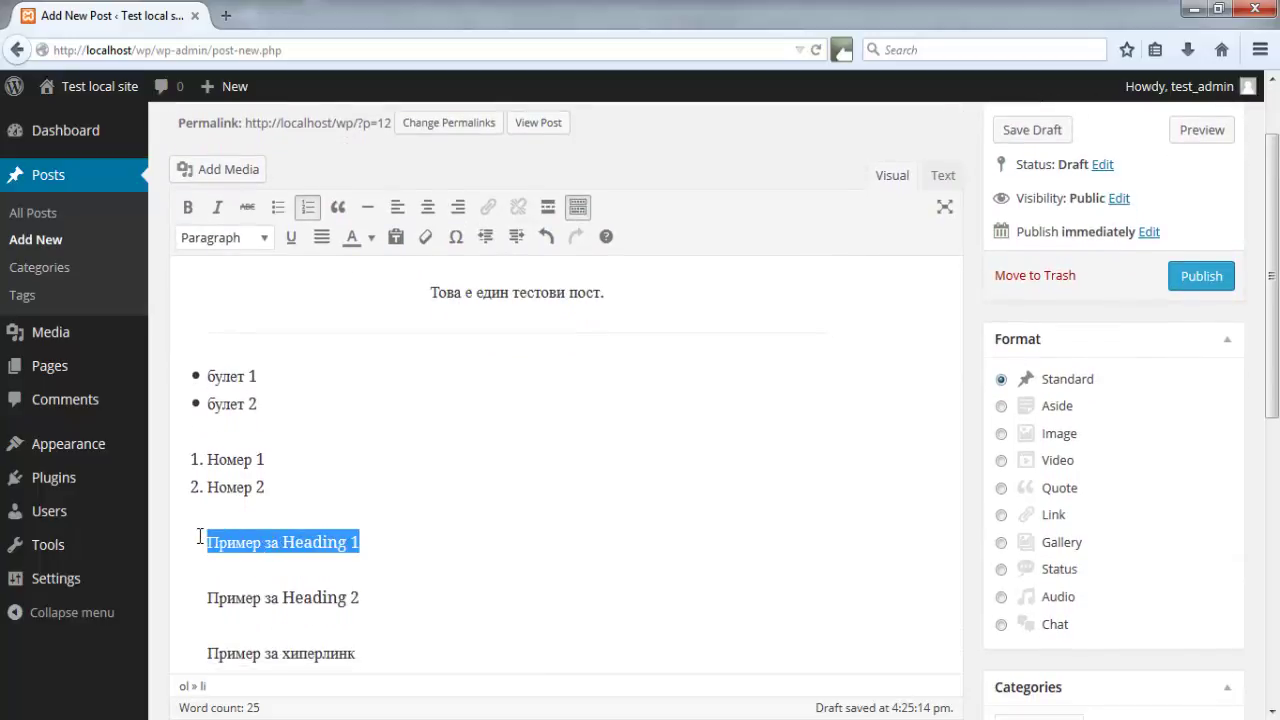
left_click(264, 239)
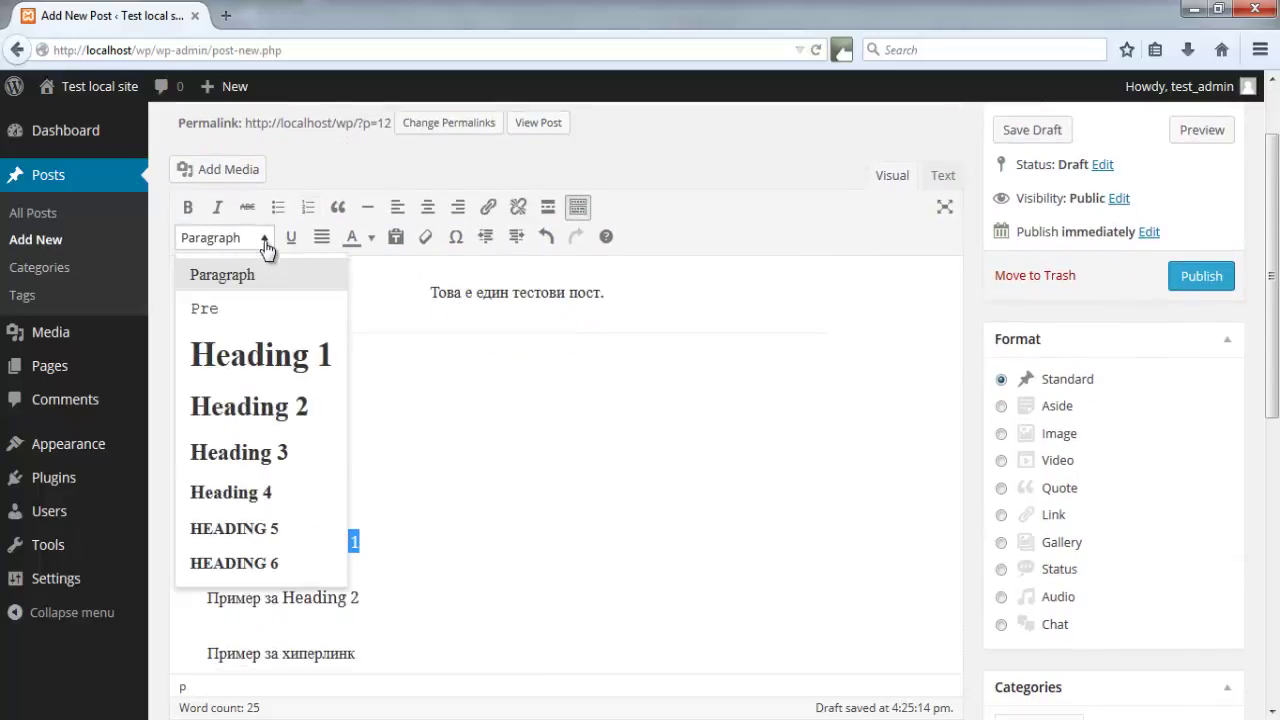
left_click(268, 356)
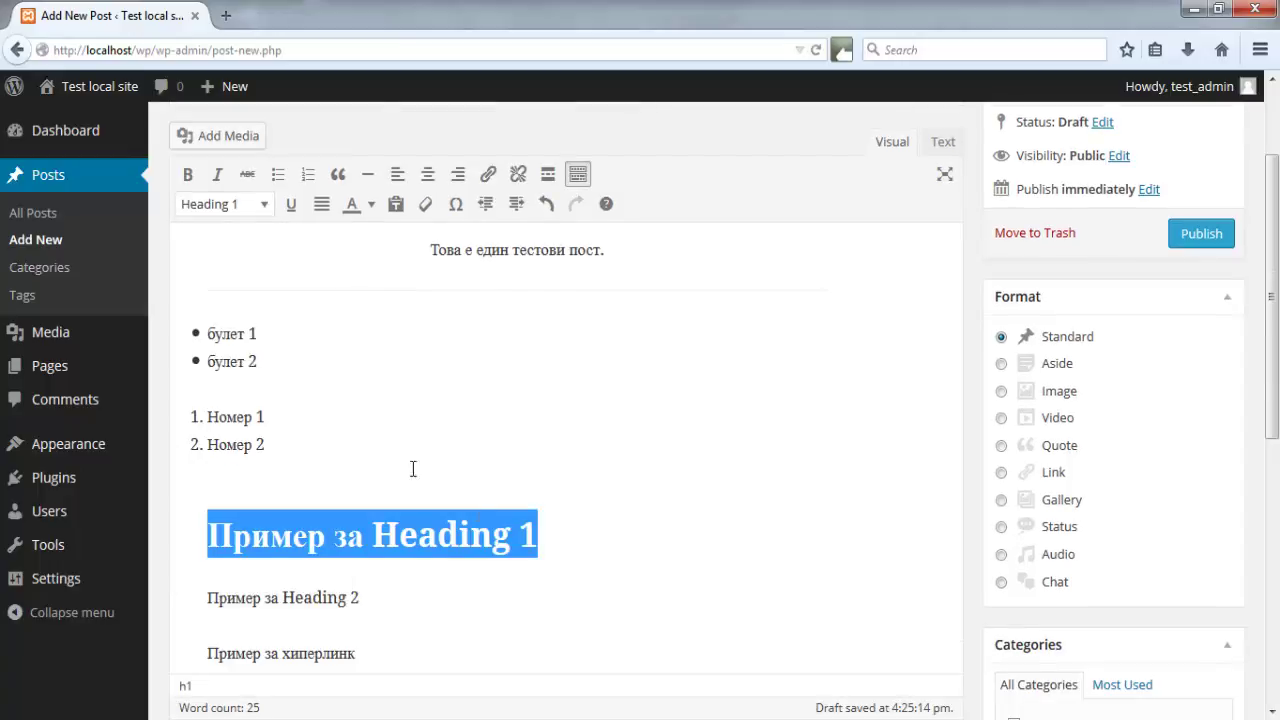
left_click(581, 536)
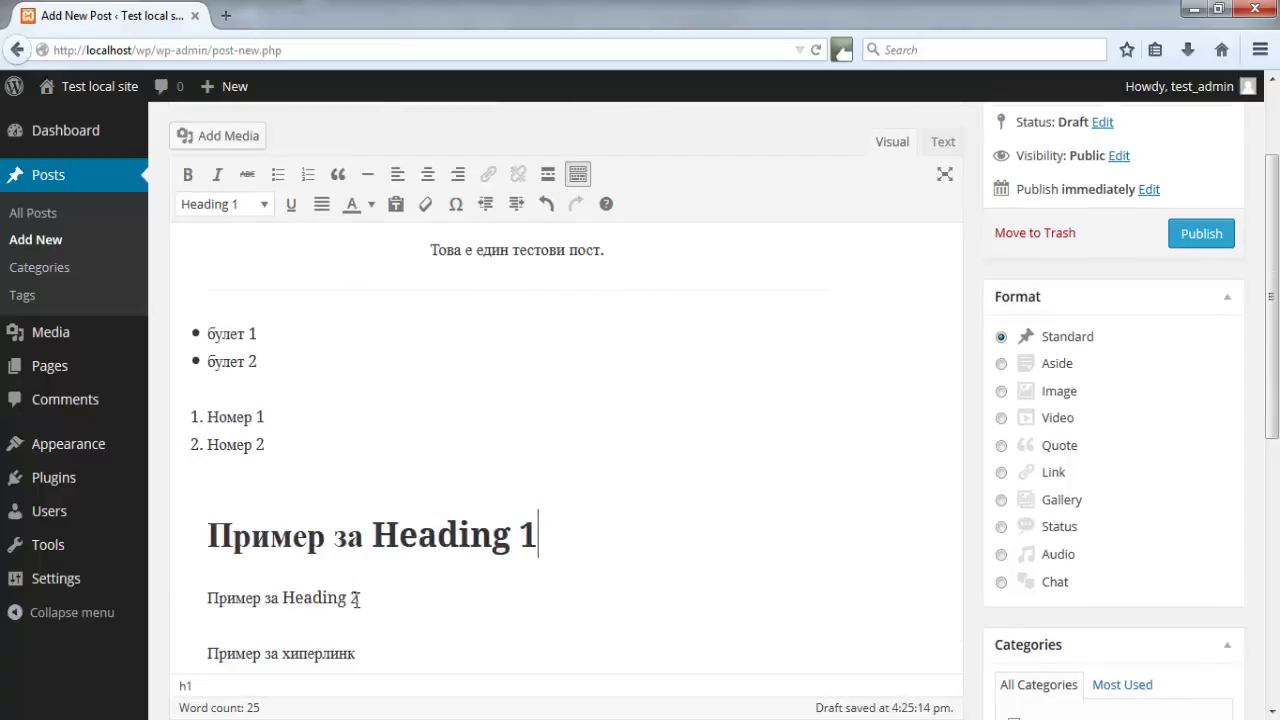
Format the line "Пример за Heading 2" as Heading 2
mouse_move(355, 598)
left_mouse_down()
mouse_move(262, 598)
mouse_move(309, 586)
mouse_move(362, 596)
left_mouse_up()
left_click(234, 596)
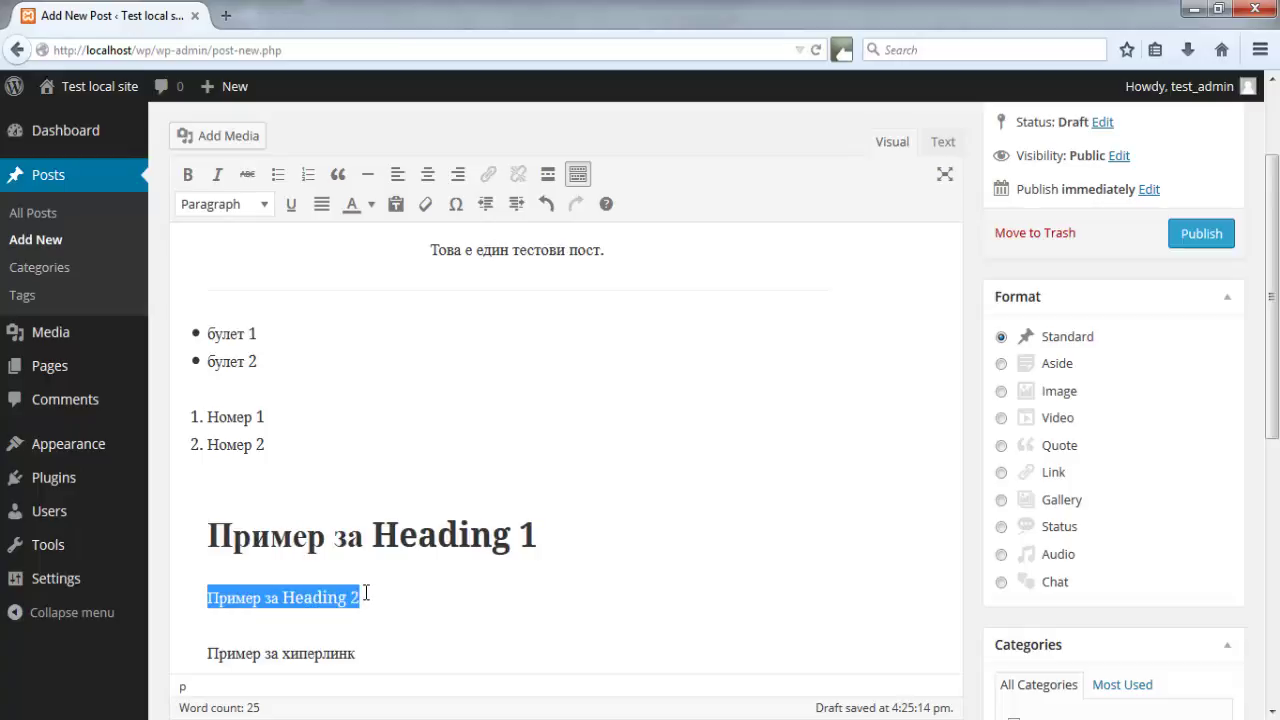
left_click(266, 205)
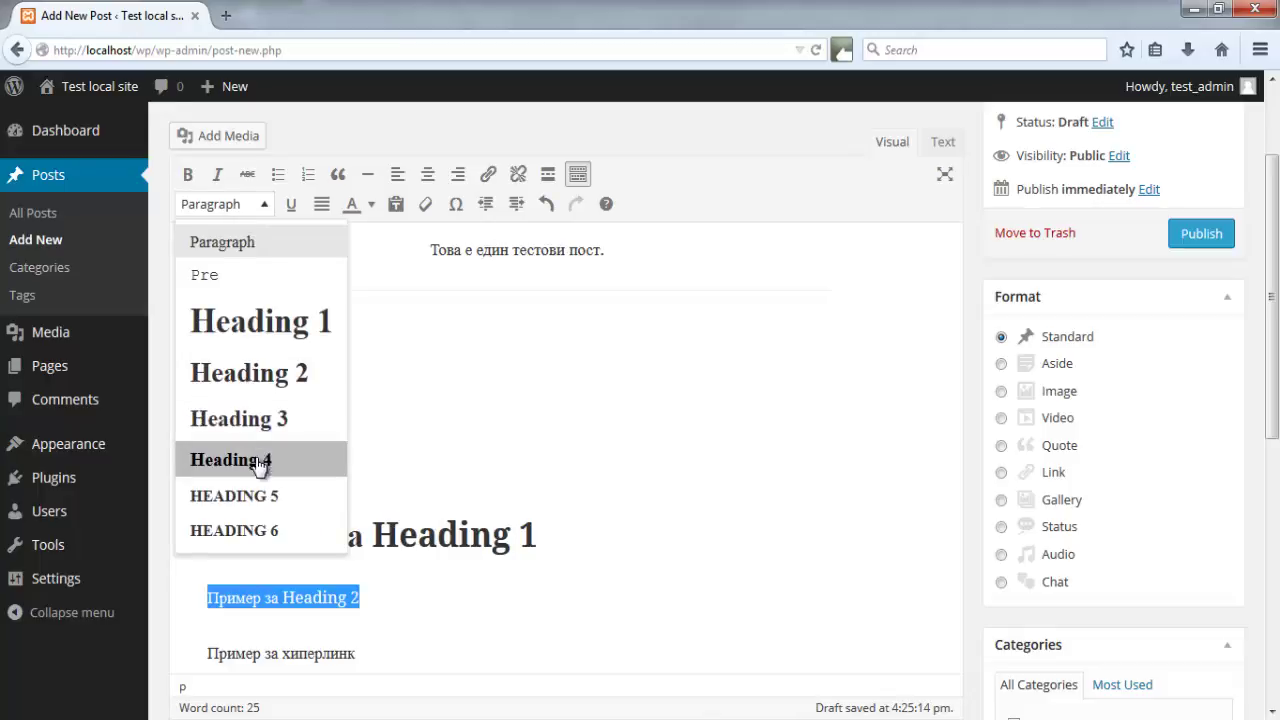
left_click(277, 374)
left_click(549, 614)
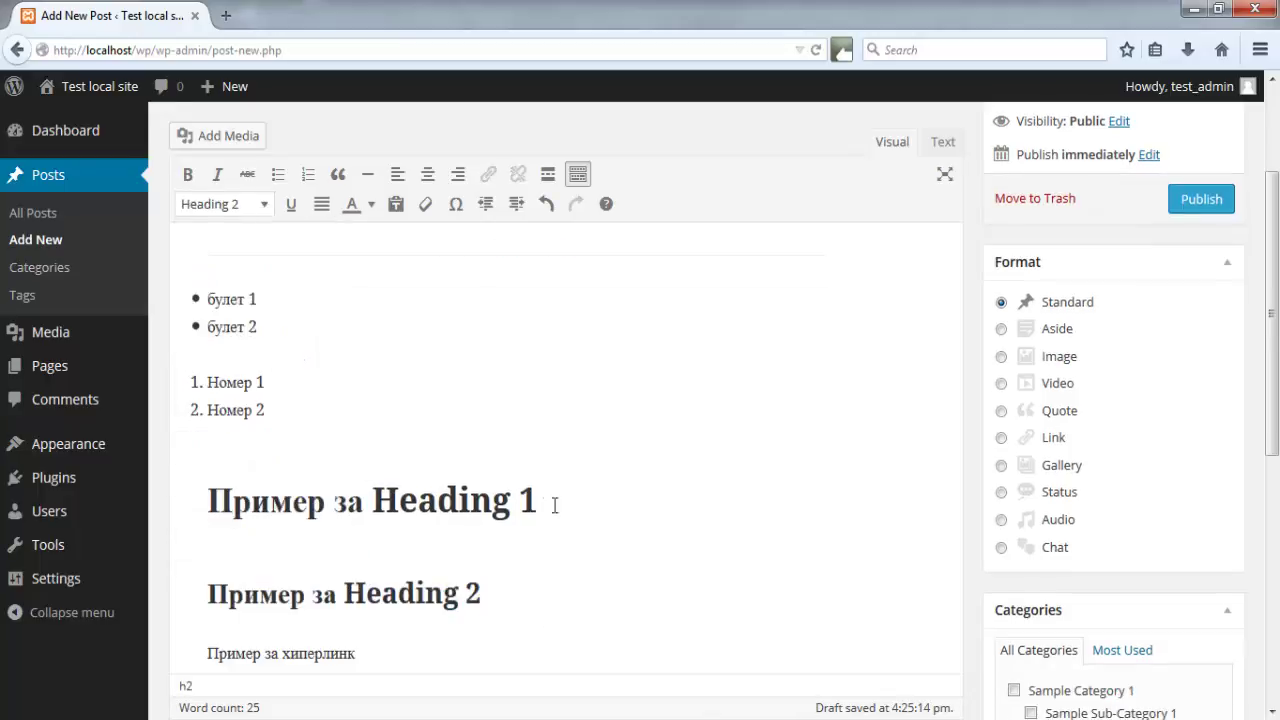
left_click_drag(369, 651, 310, 652)
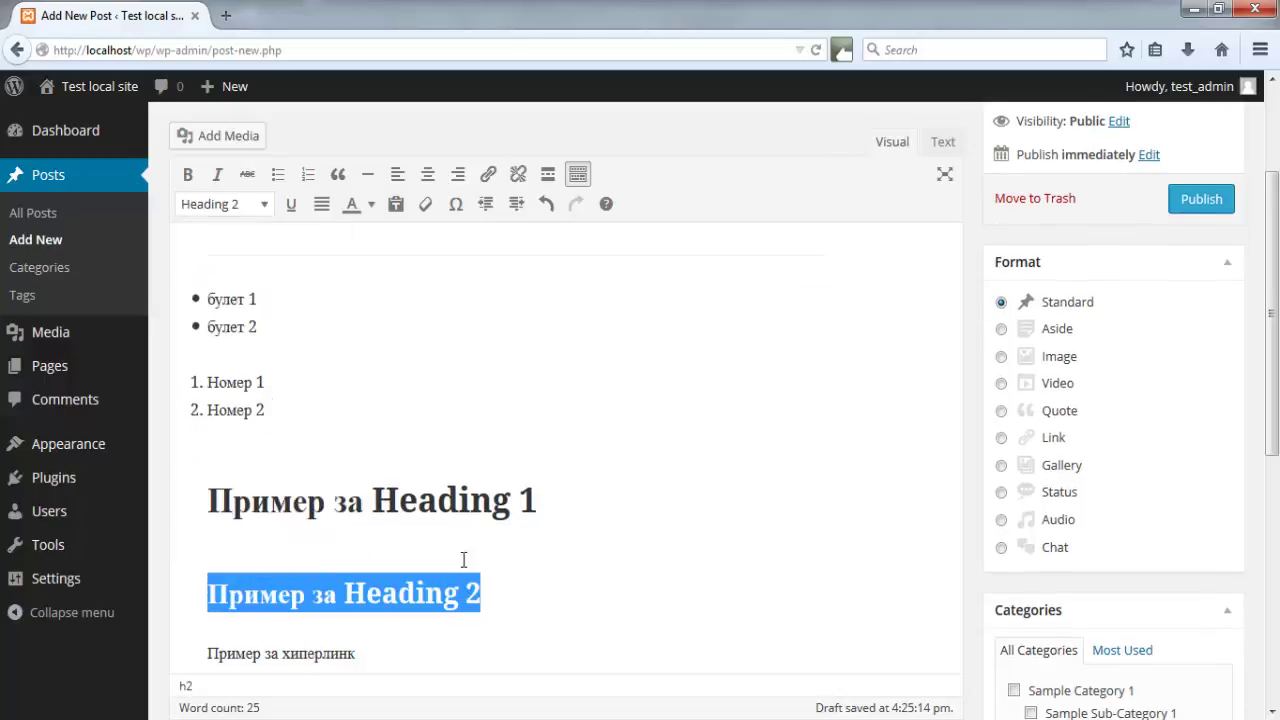
left_click(547, 615)
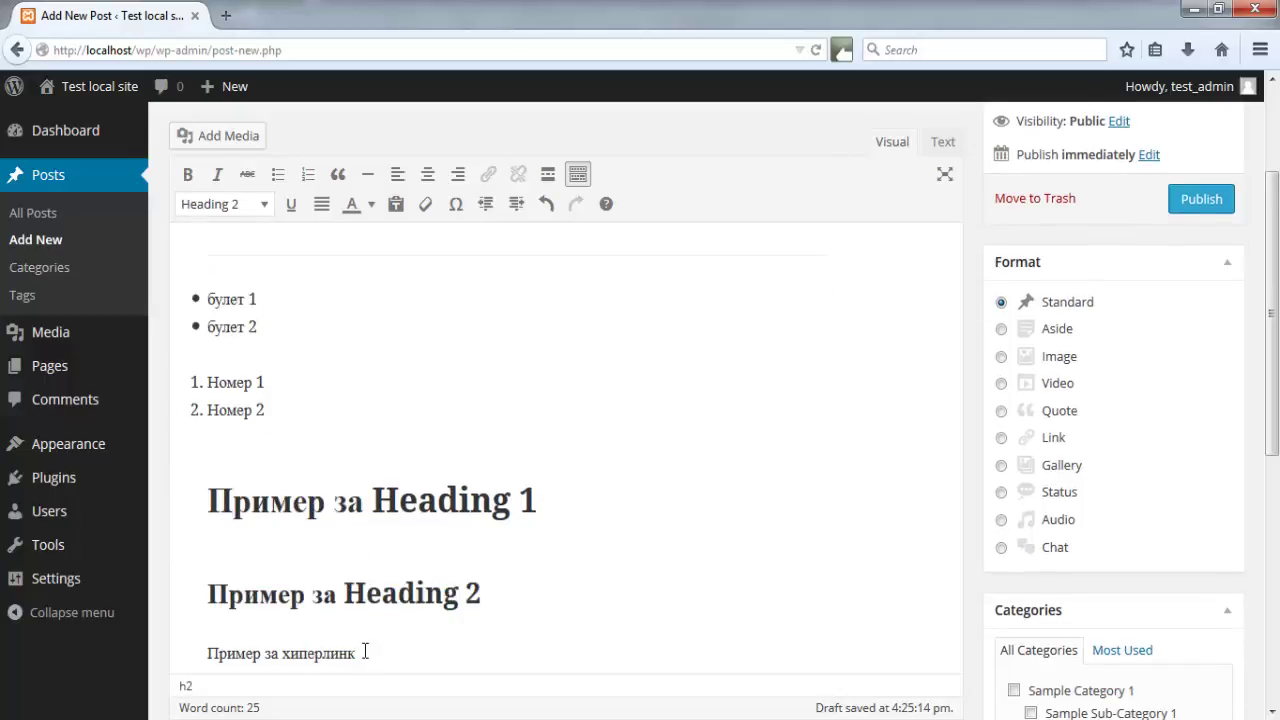
left_click_drag(360, 652, 177, 643)
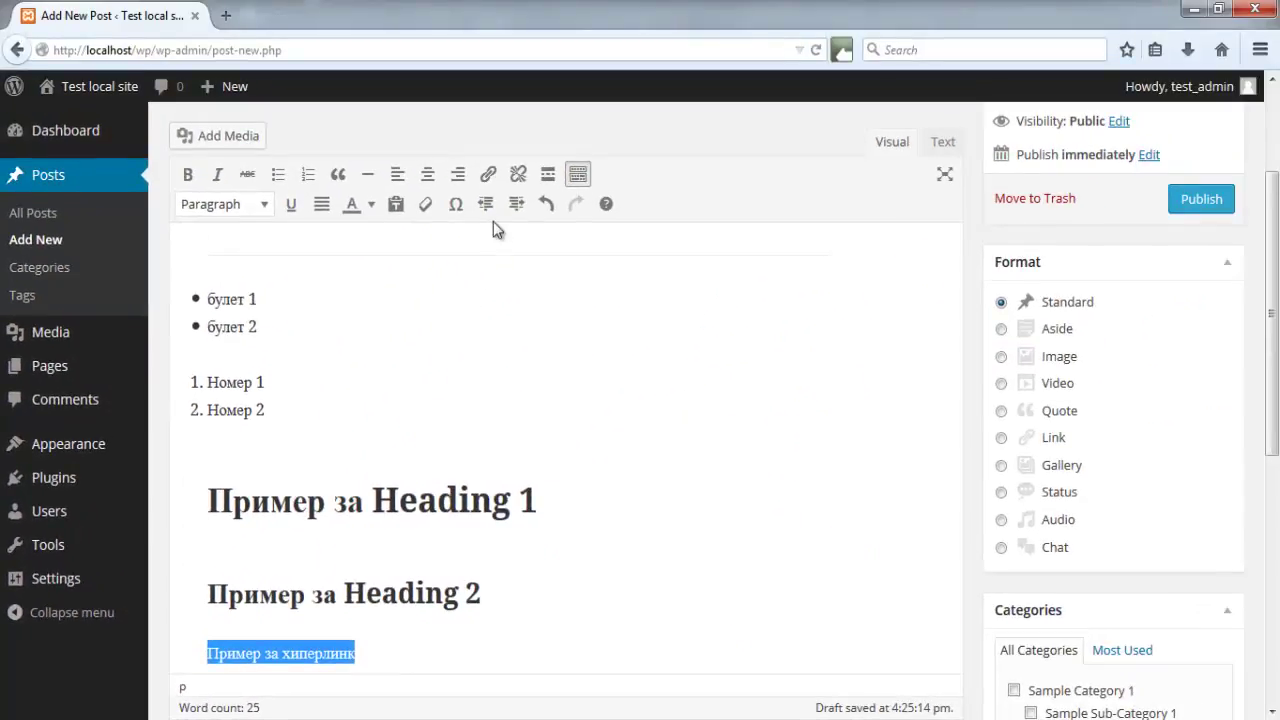
left_click(489, 175)
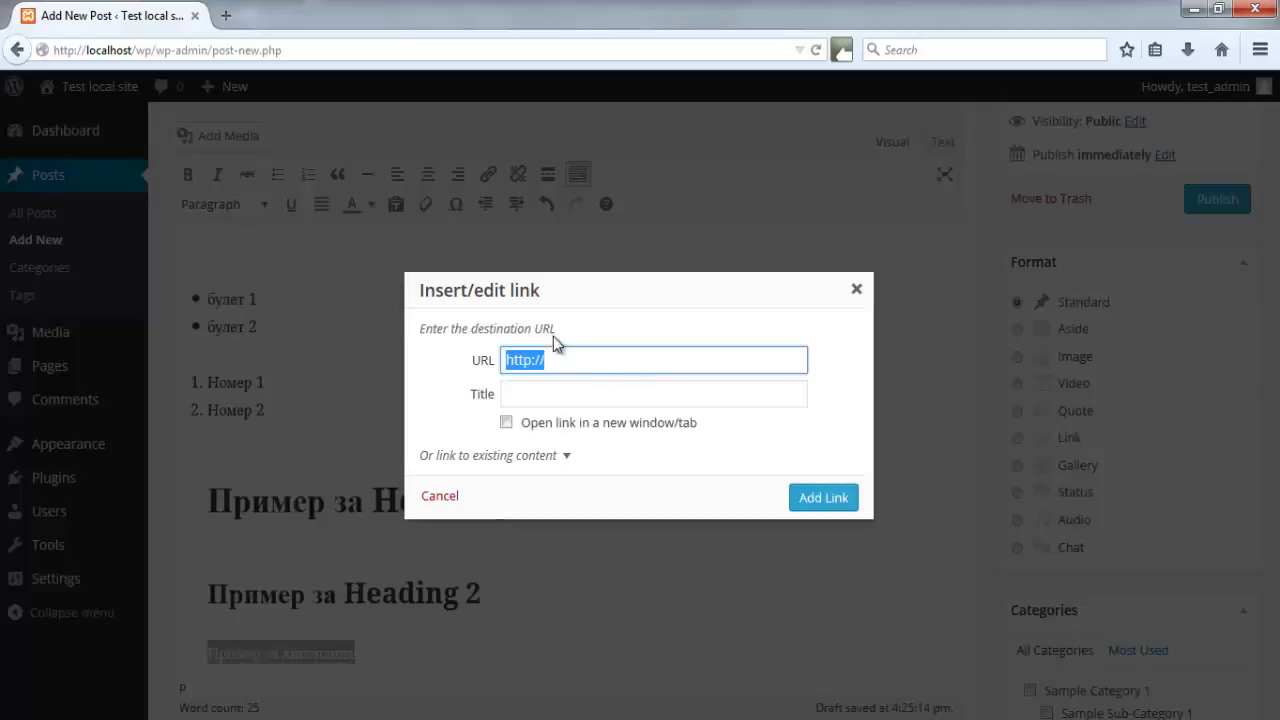
left_click(635, 370)
type("op")
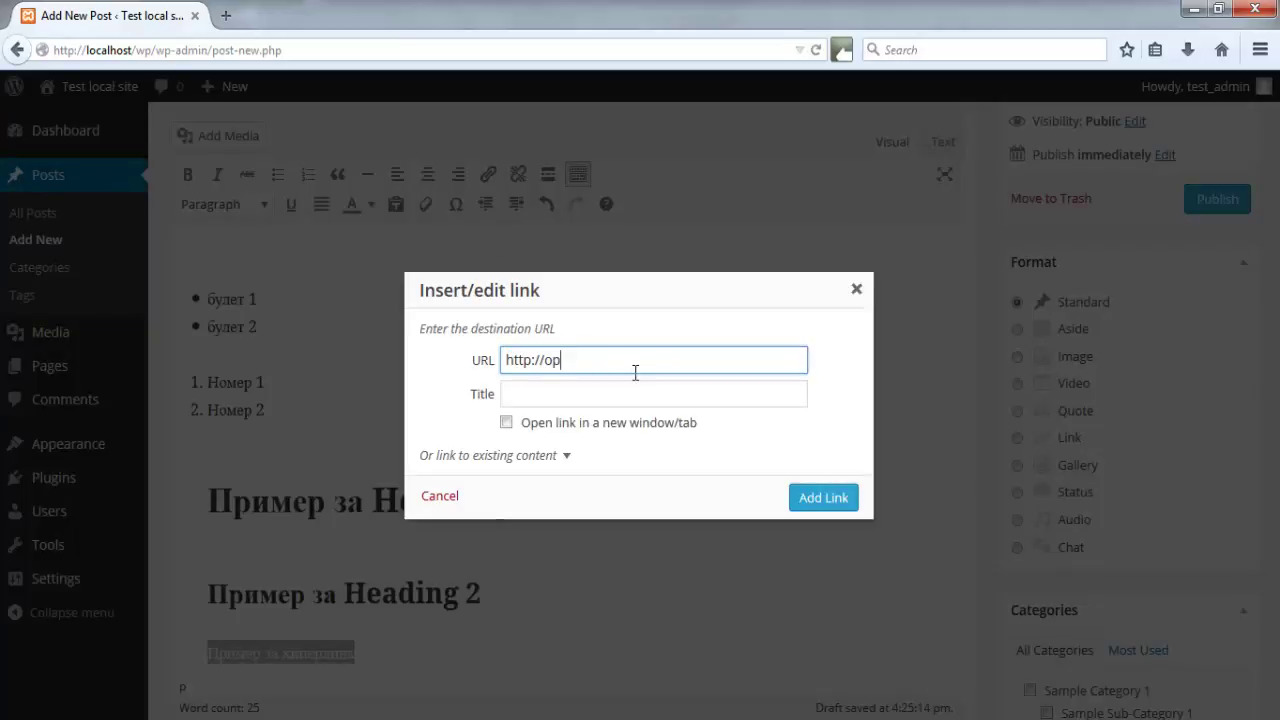
type("tibg.com")
key("Tab")
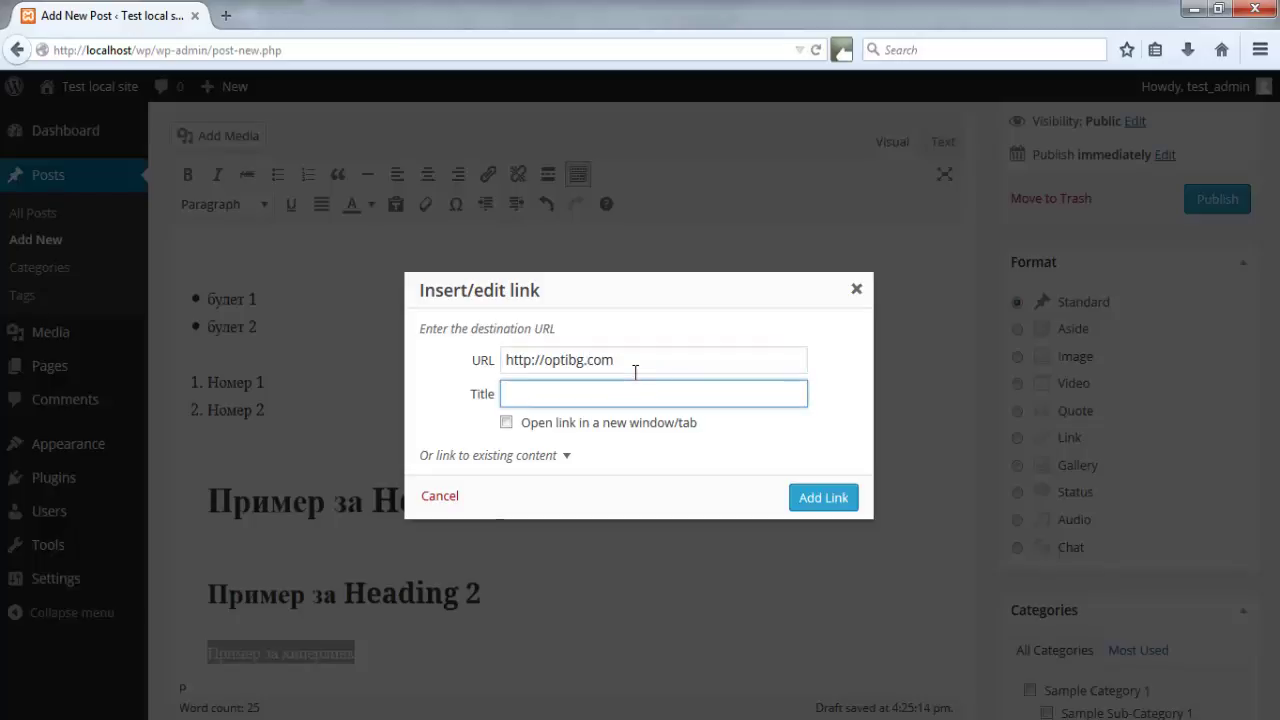
Give the link the title "Optibg.com - блог за SEO и социални мрежи" and set it to open in a new window/tab
type("Optibg.com -")
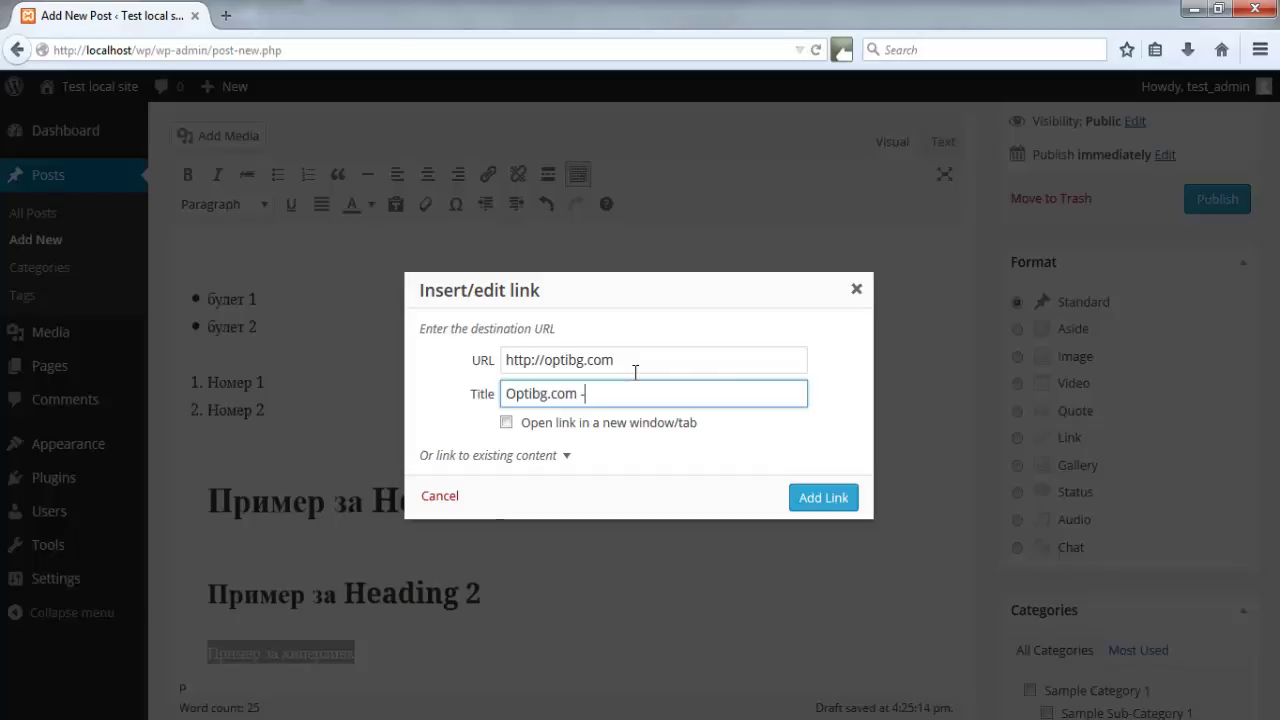
type(" блог за SEO и социални м")
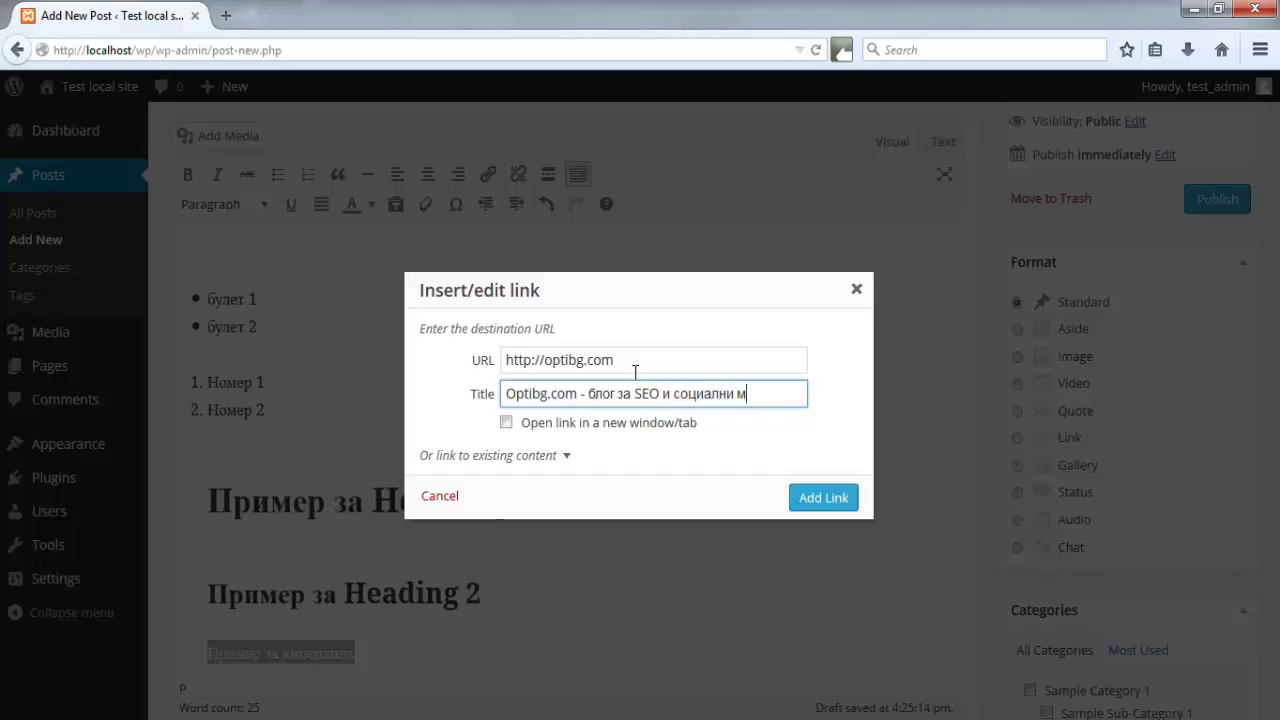
type("режи")
left_click(506, 423)
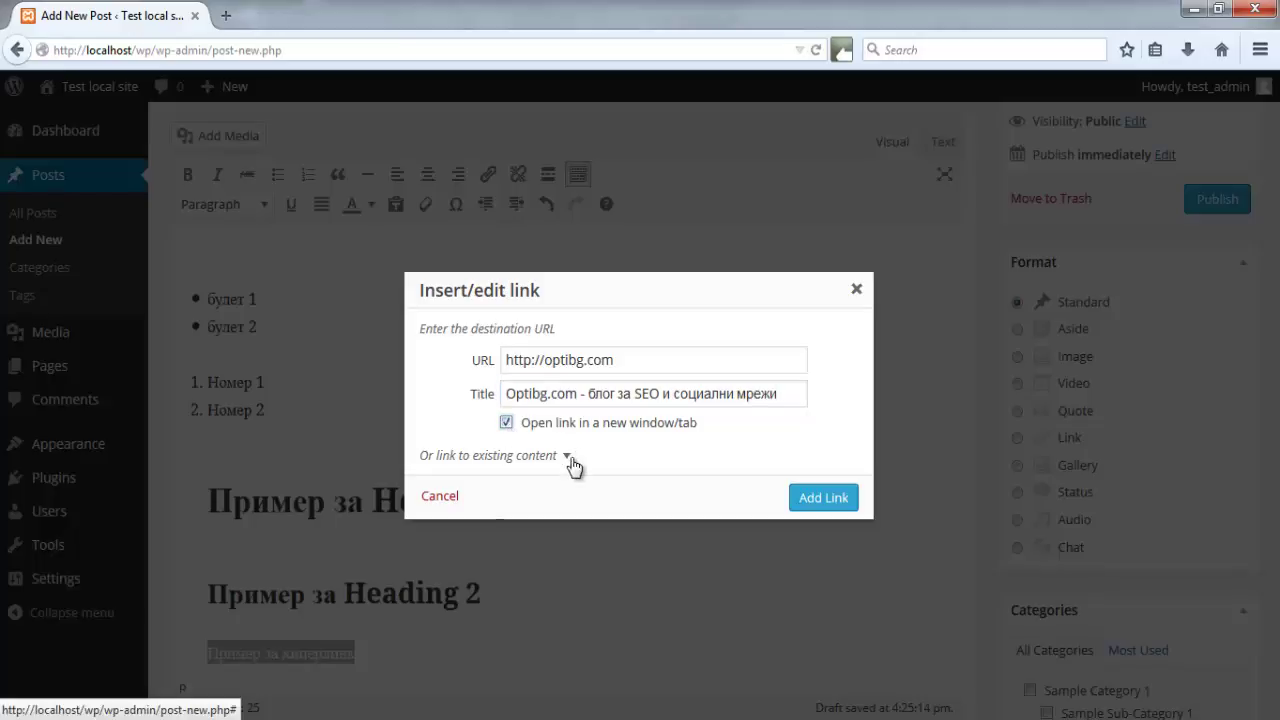
View the existing content available for linking, and add the optibg.com link to the selected line
left_click(567, 456)
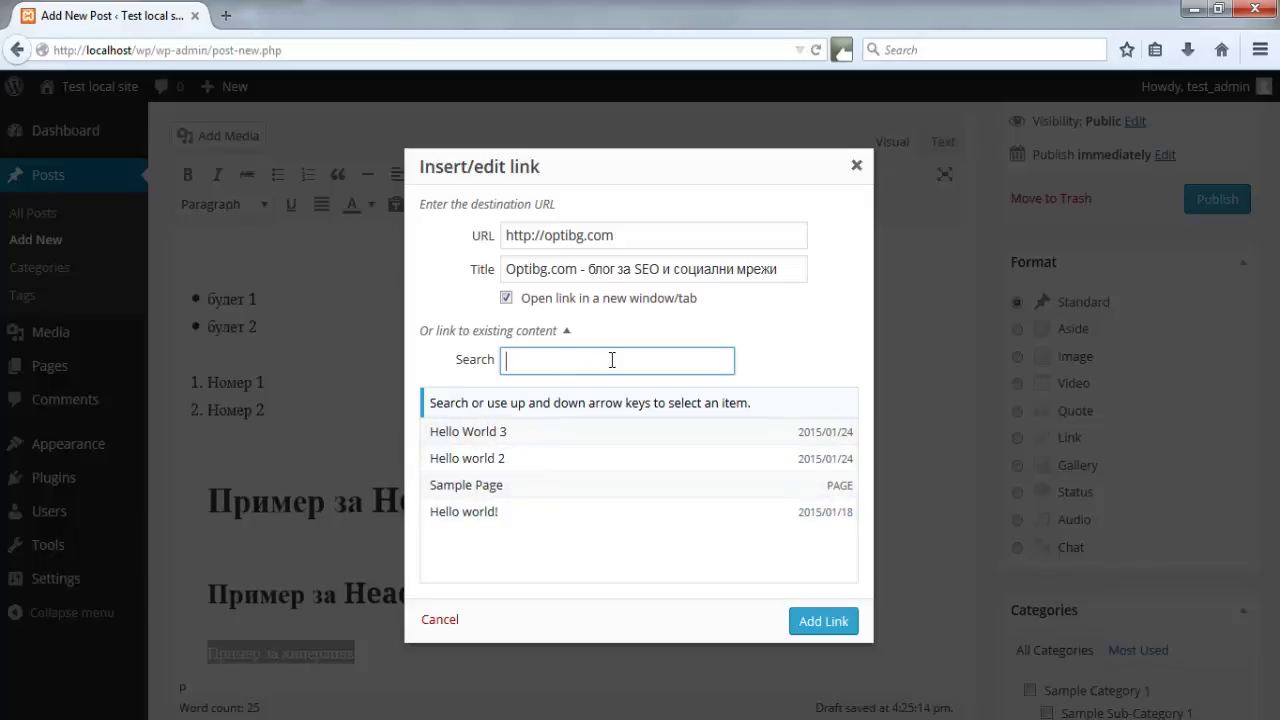
left_click(577, 333)
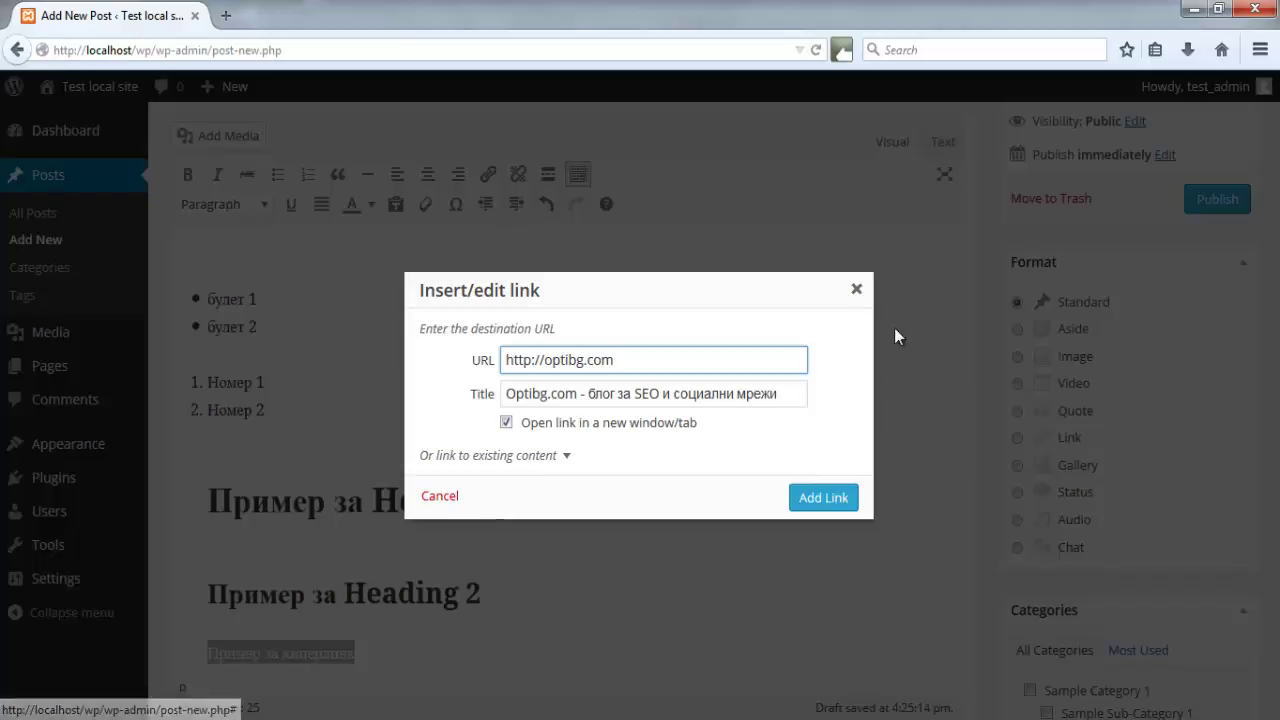
left_click(823, 497)
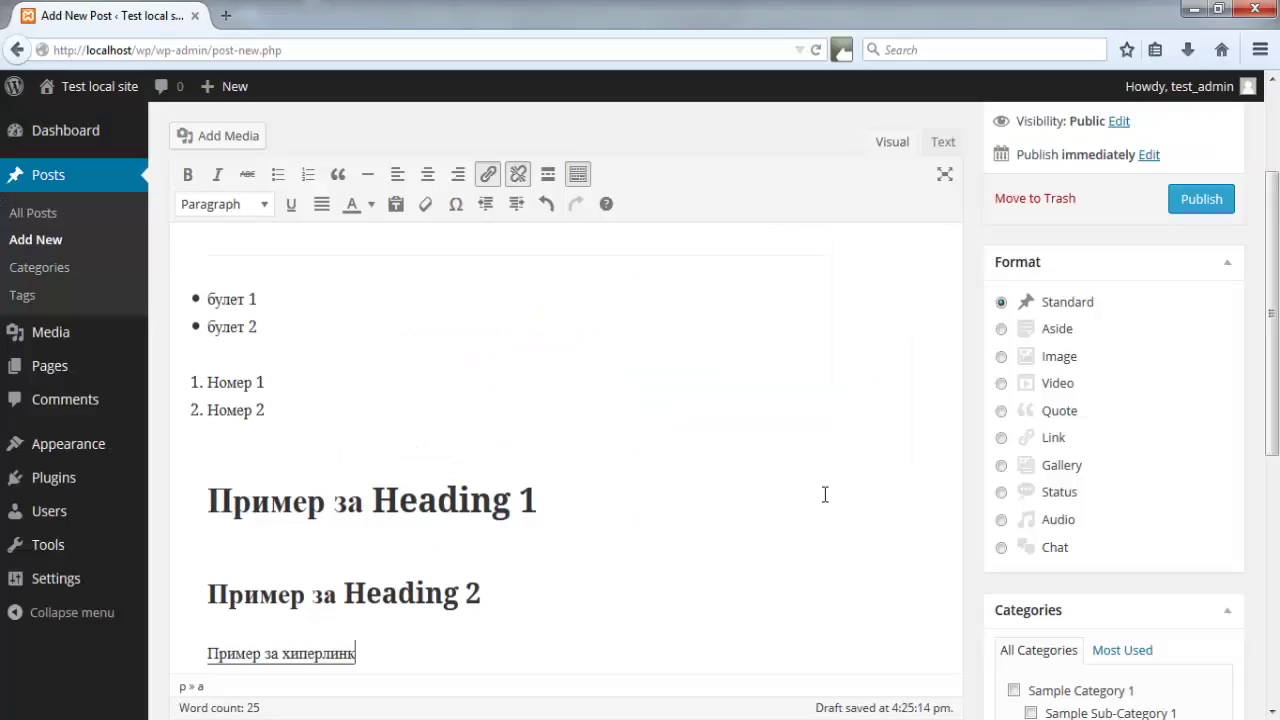
left_click(636, 568)
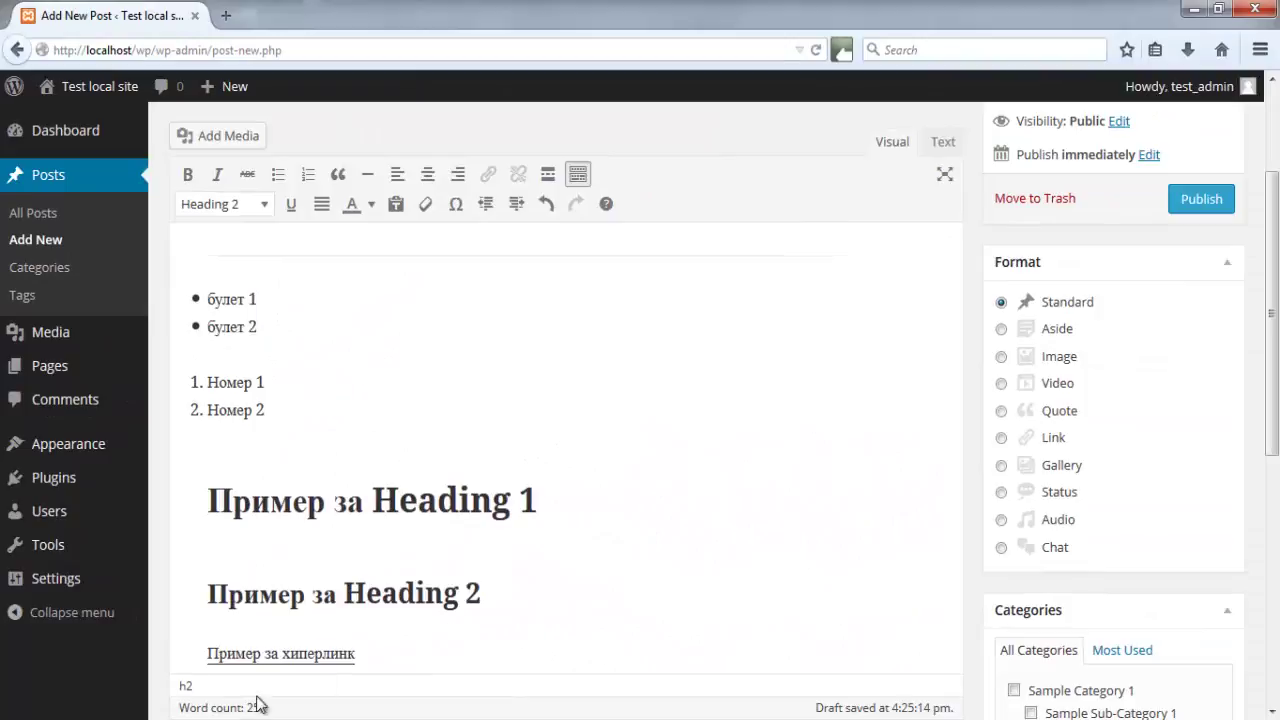
Indent the last paragraph, "Примерен параграф", by three levels, and outdent it by one level
left_click(437, 499)
left_click(207, 497)
scroll(645, 478, "down", 3)
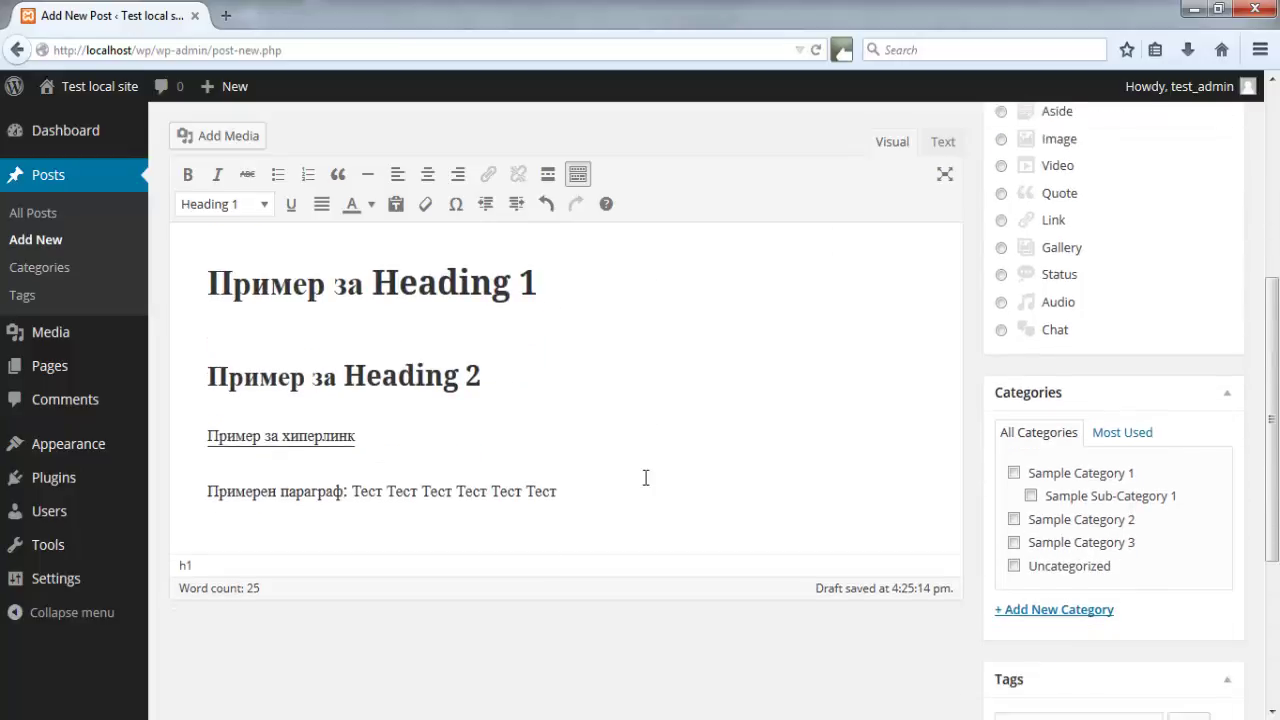
left_click(208, 491)
left_click(518, 206)
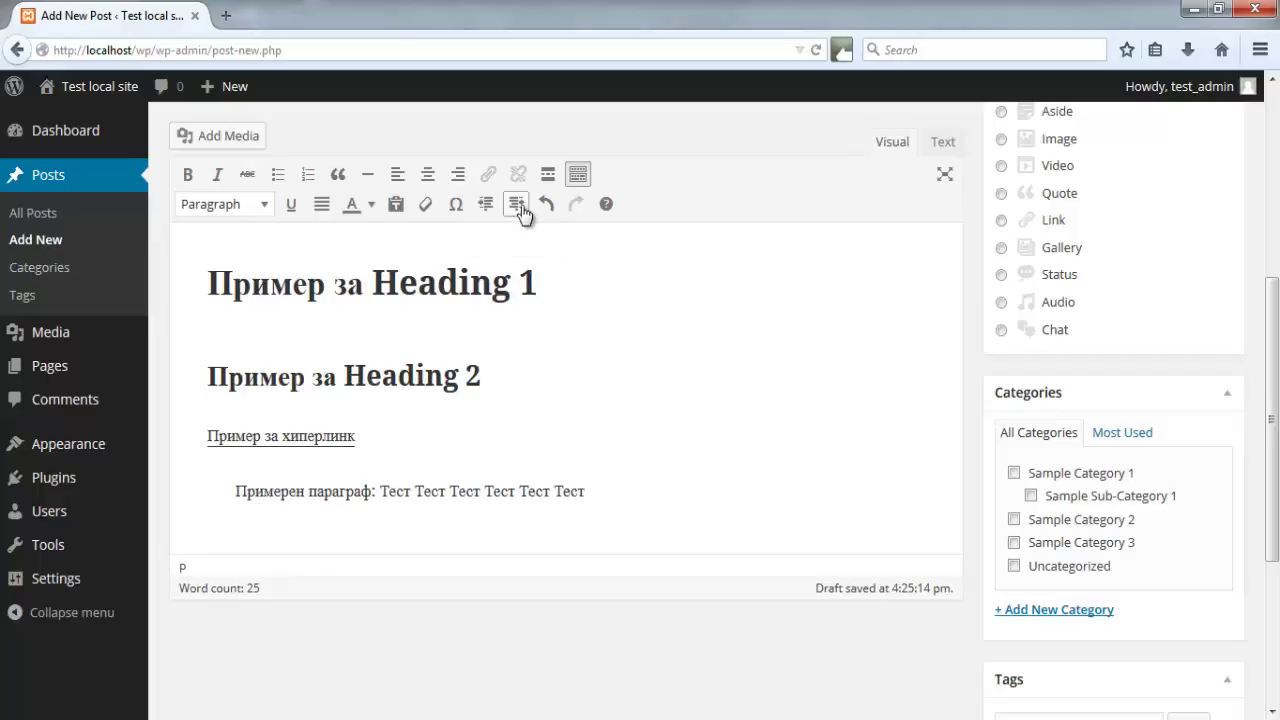
left_click(518, 206)
left_click(518, 206)
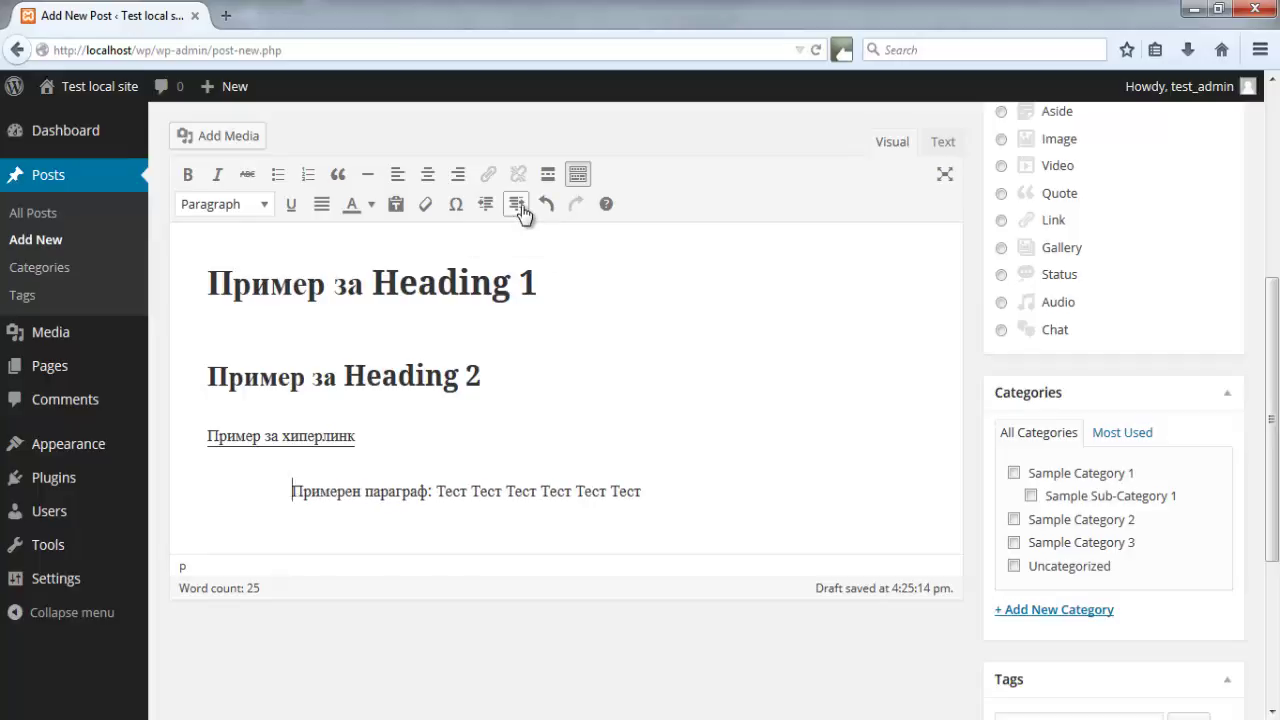
left_click(487, 205)
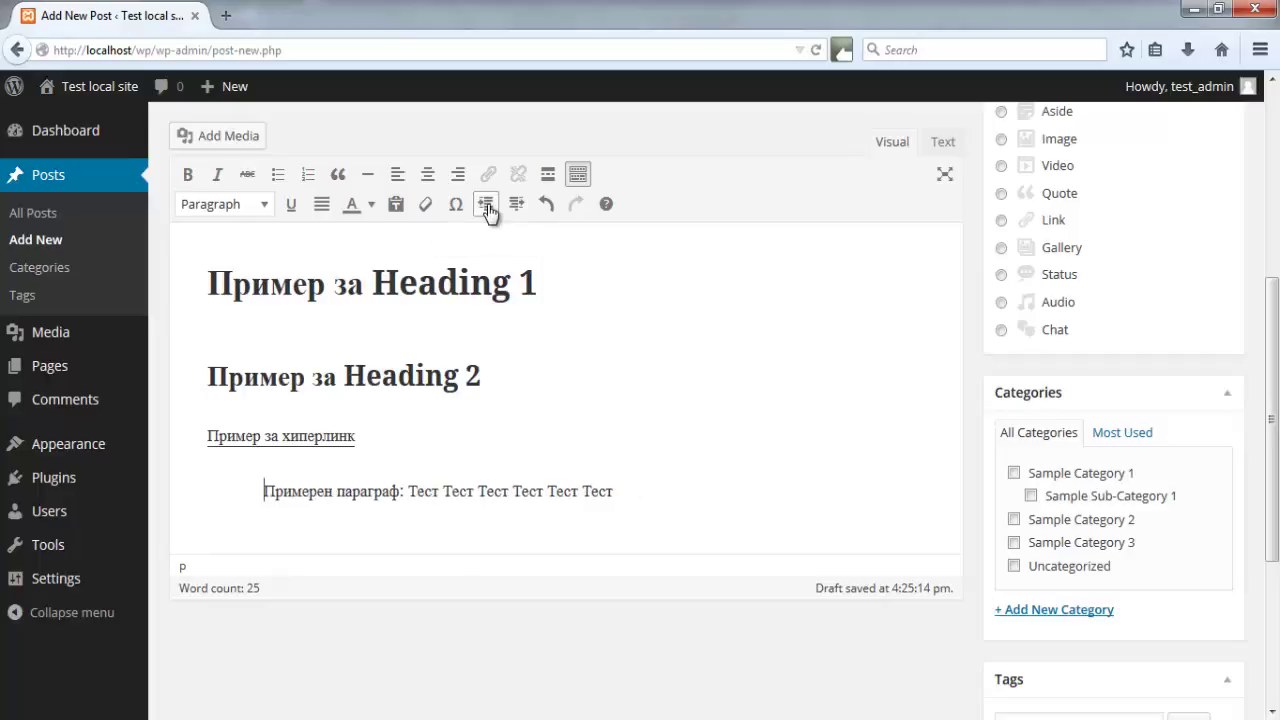
Outdent the "Примерен параграф" paragraph by two levels and insert a Read More tag on a new line below it
left_click(487, 205)
left_click(487, 205)
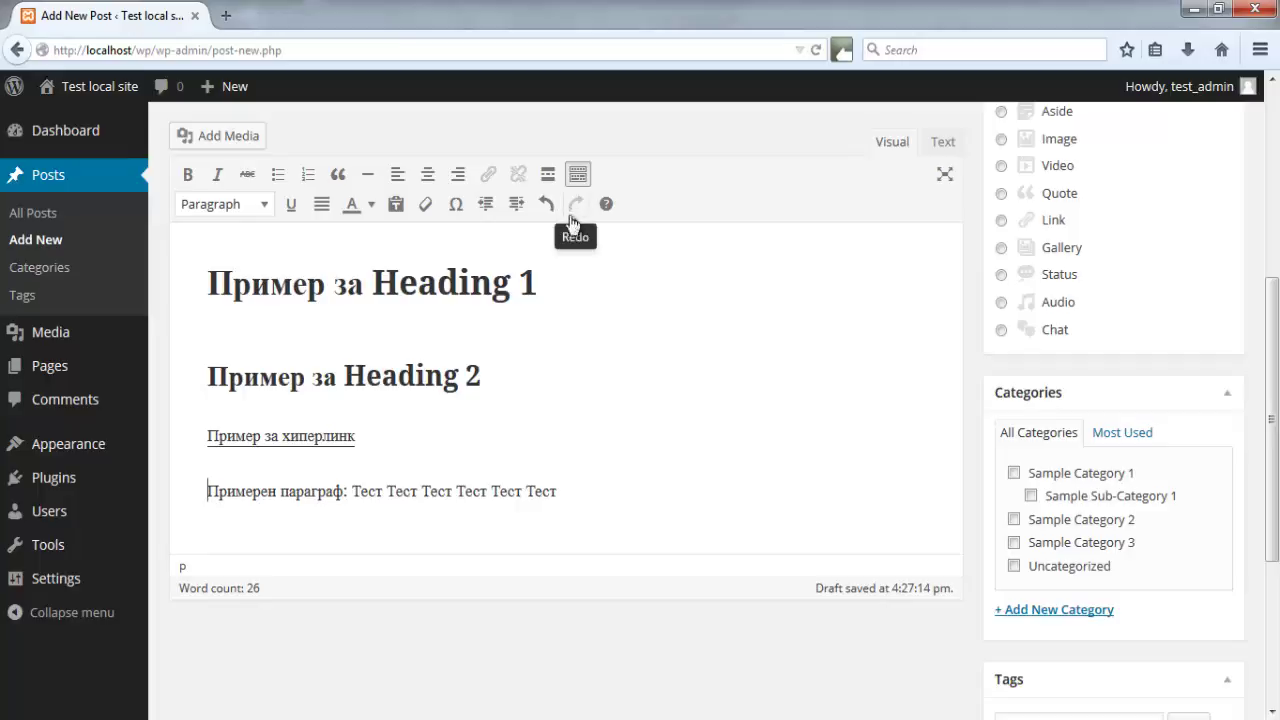
left_click(563, 497)
key("Return")
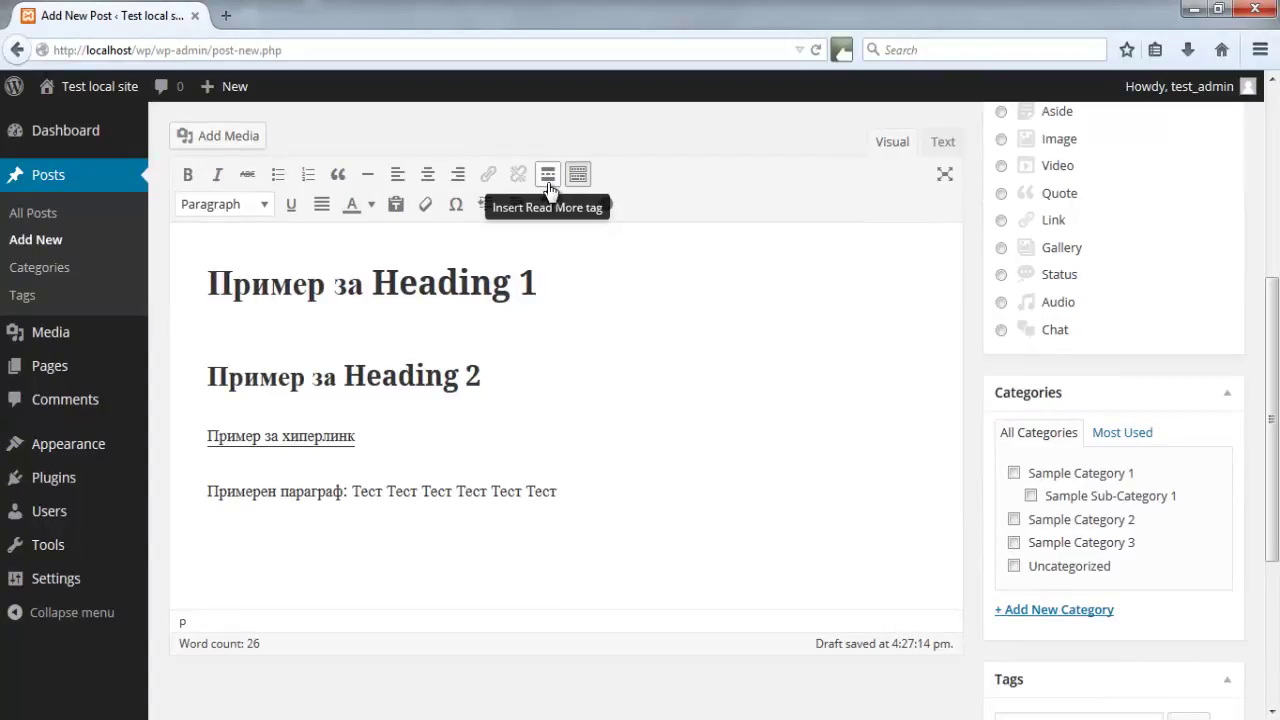
left_click(548, 184)
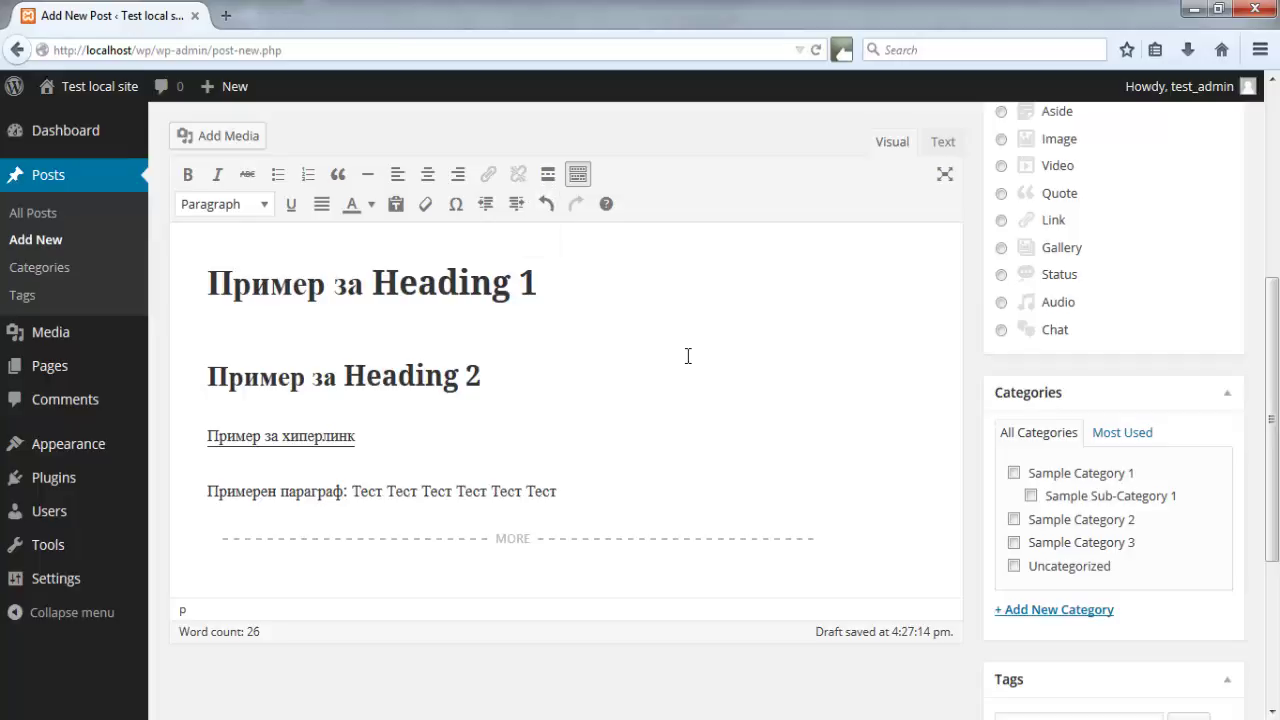
Add the line "Тест" below the Read More tag and insert a second Read More tag after it
key("Return")
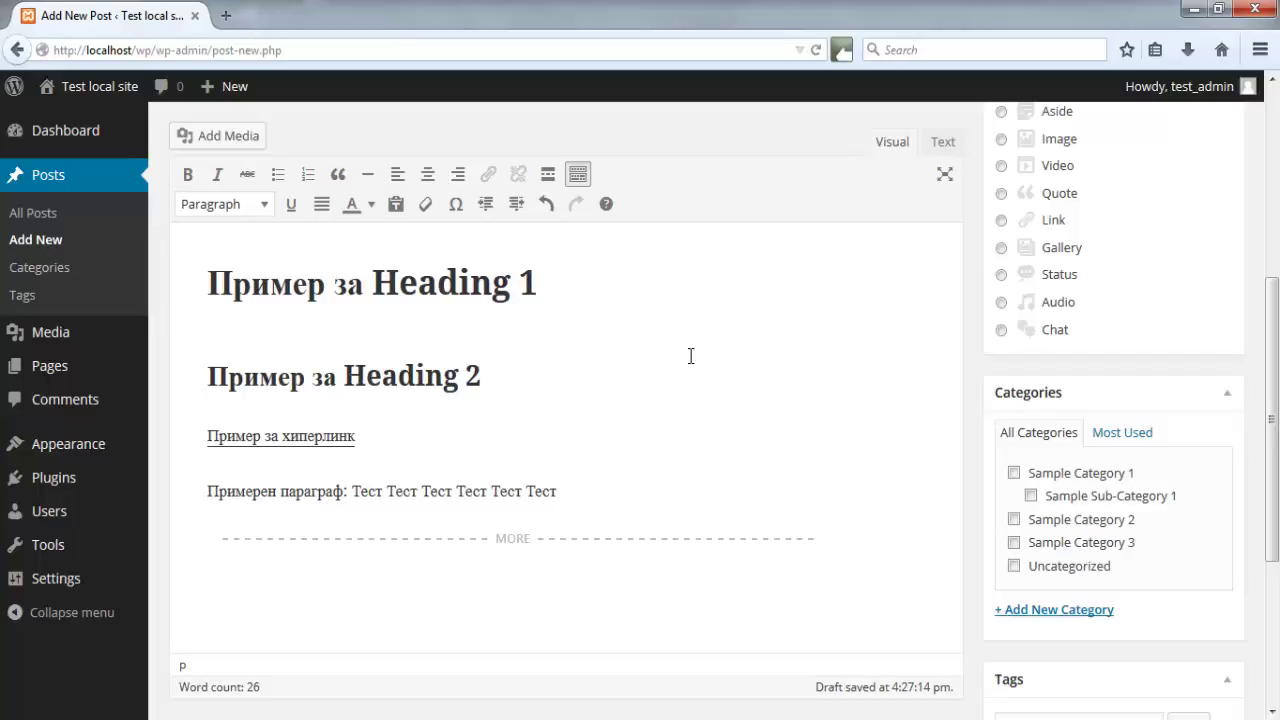
type("Тест")
key("Return")
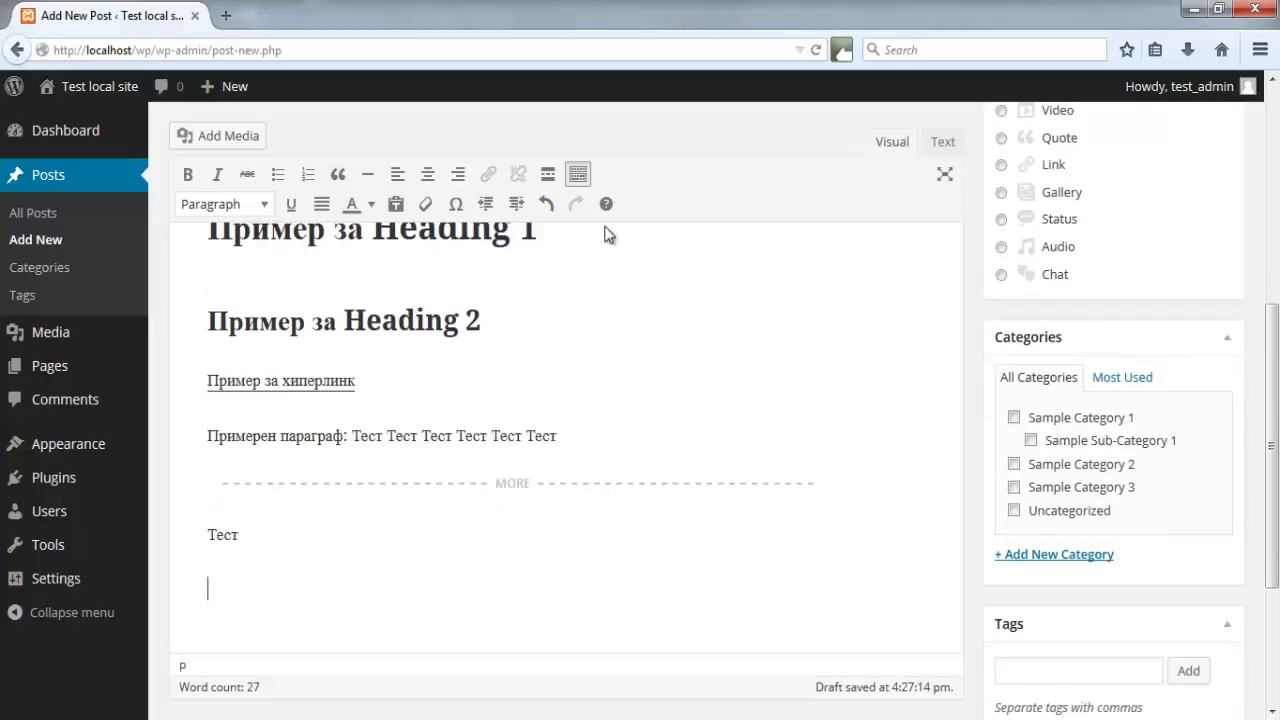
left_click(550, 174)
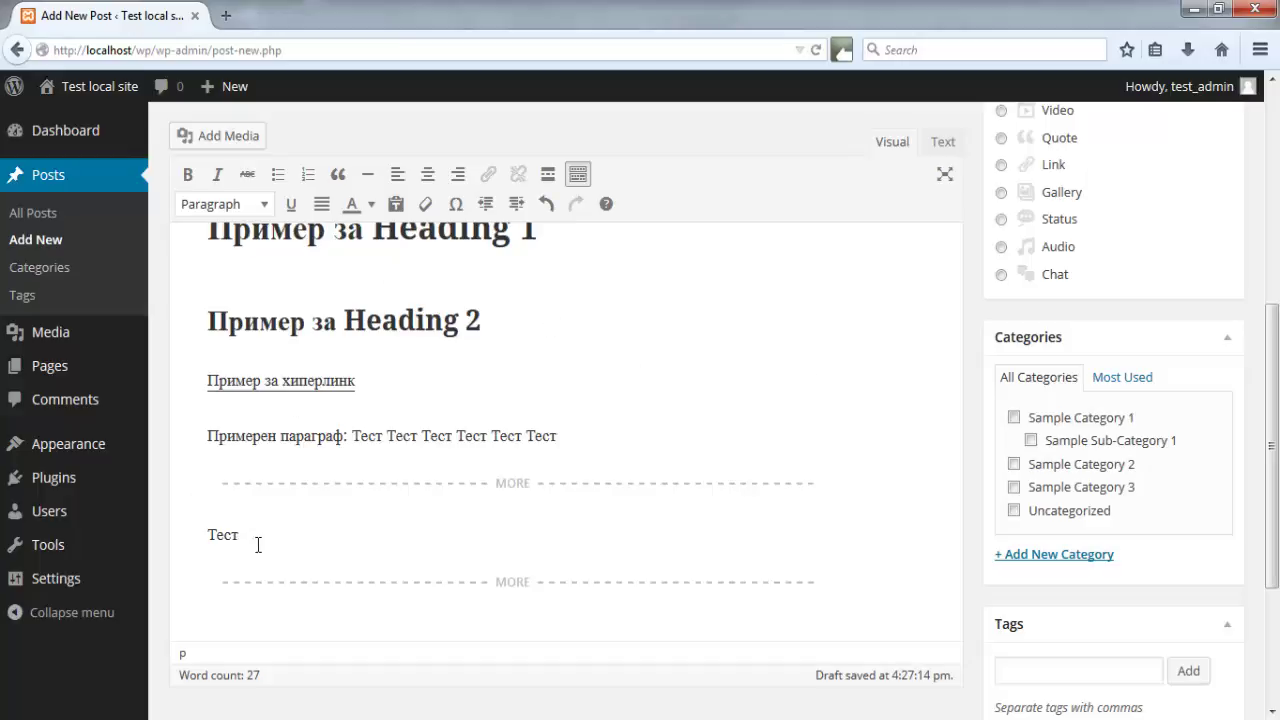
Color the word "Тест" between the two Read More tags red and underline it
left_click_drag(250, 537, 212, 534)
left_click(371, 204)
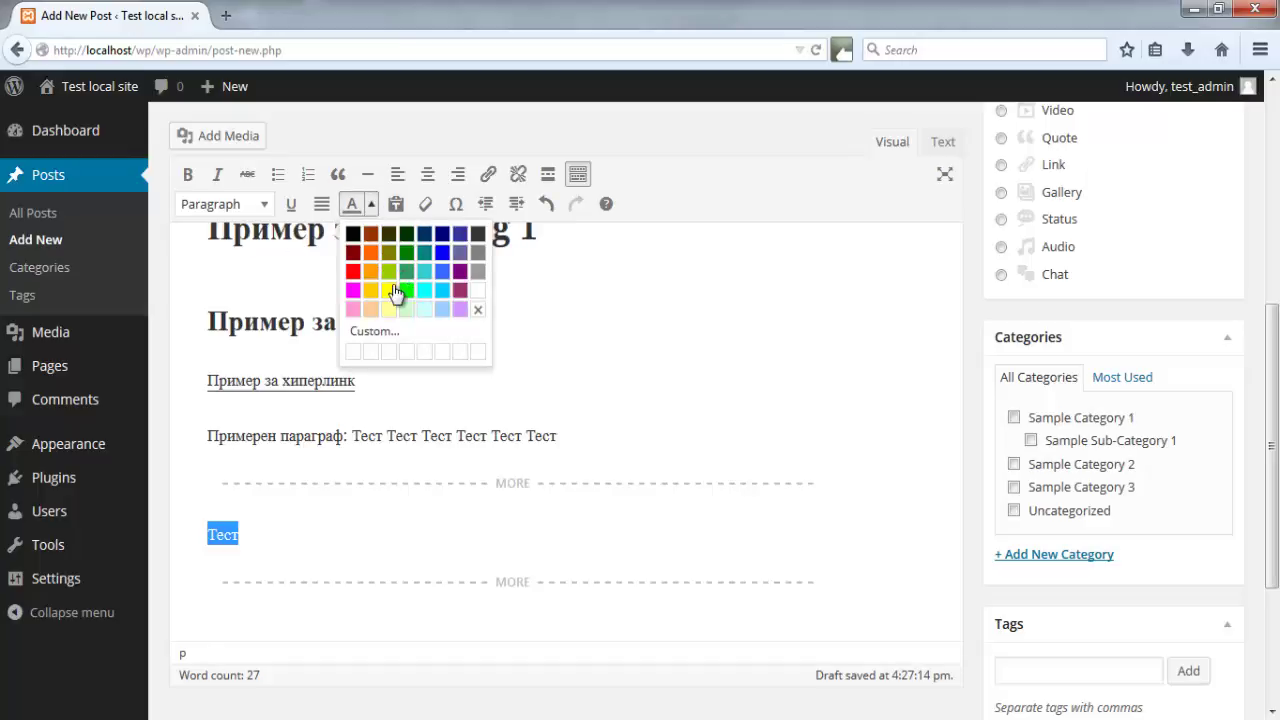
left_click(354, 271)
left_click(700, 331)
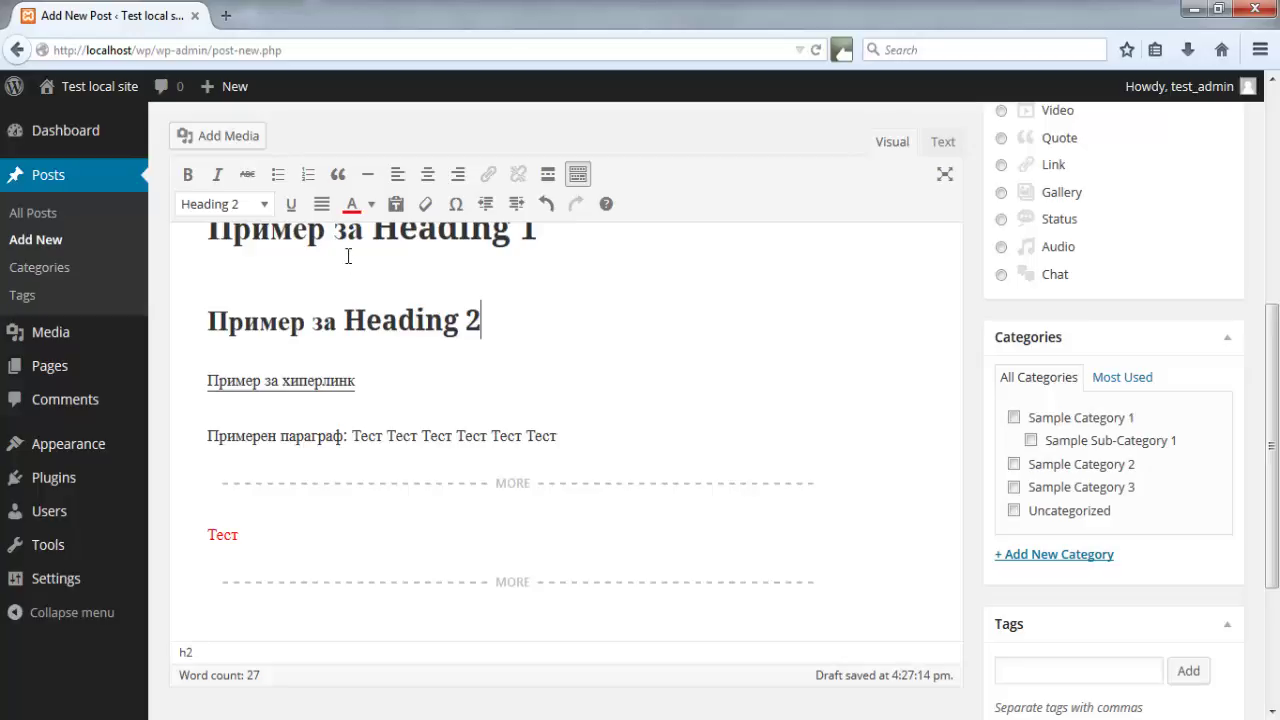
left_click_drag(261, 547, 193, 530)
left_click(291, 204)
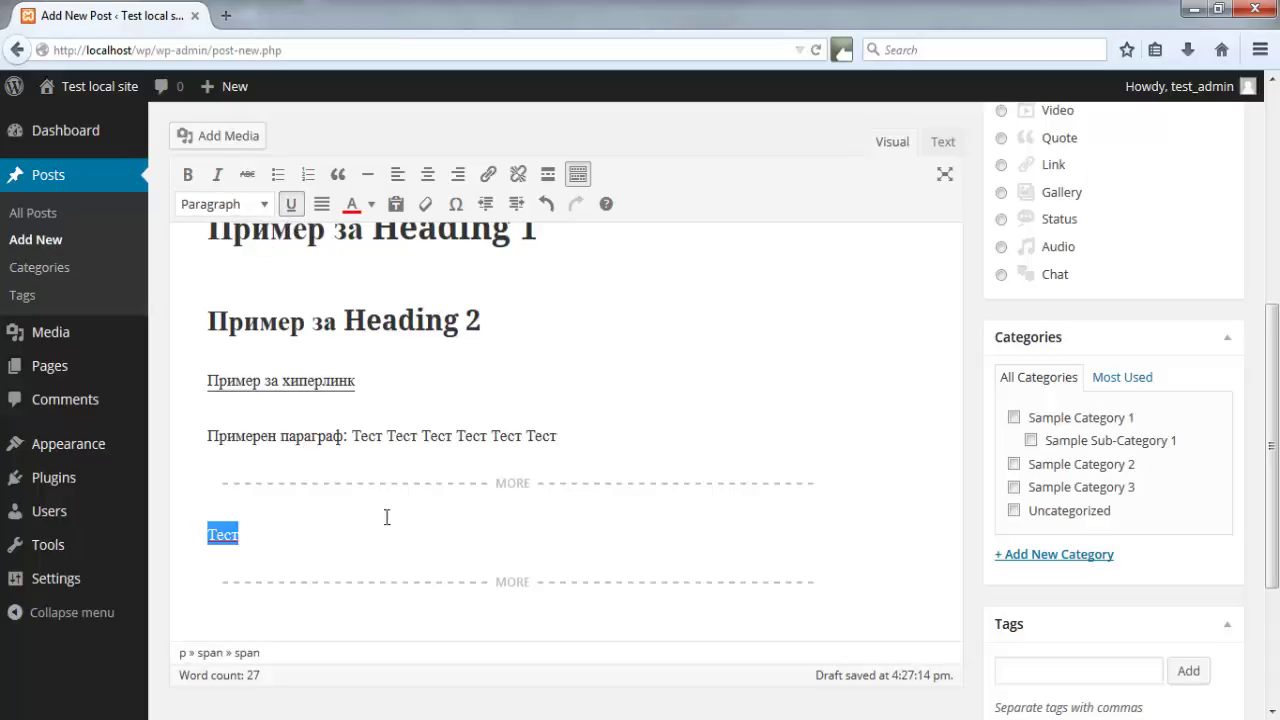
left_click(626, 335)
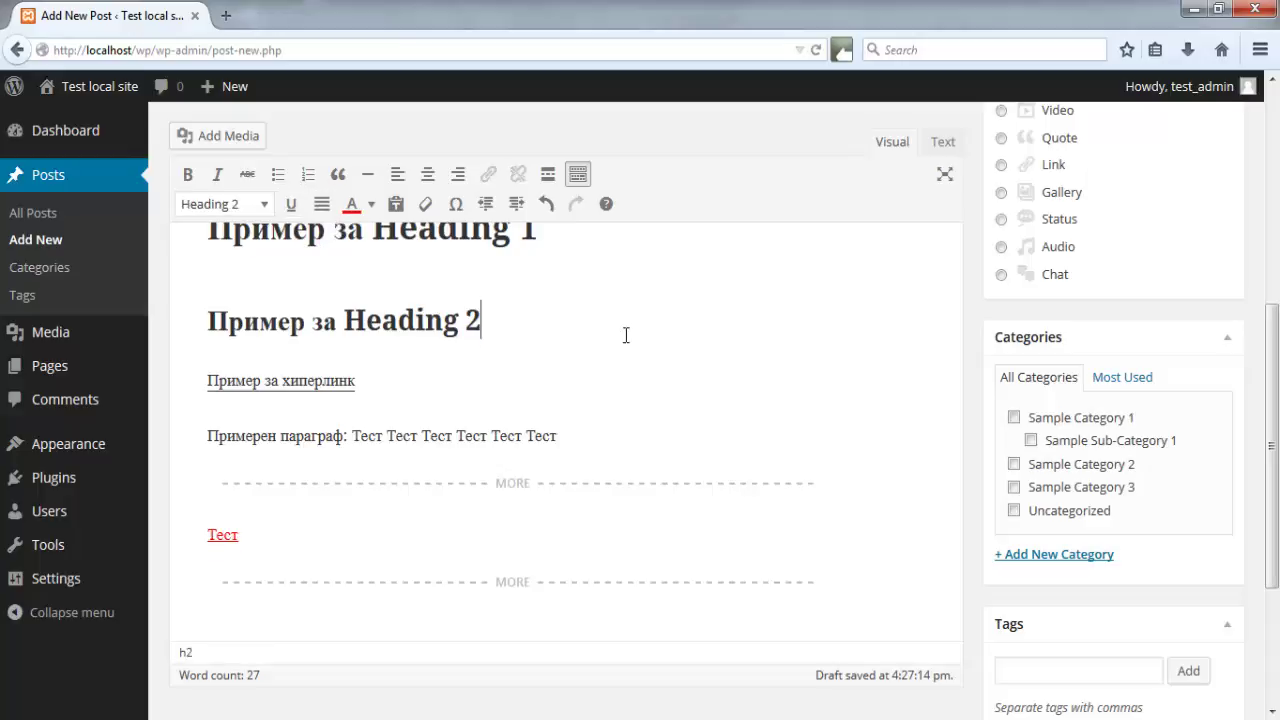
Clear all formatting from the word "Тест" between the Read More tags
left_click(426, 205)
left_click_drag(255, 534, 206, 533)
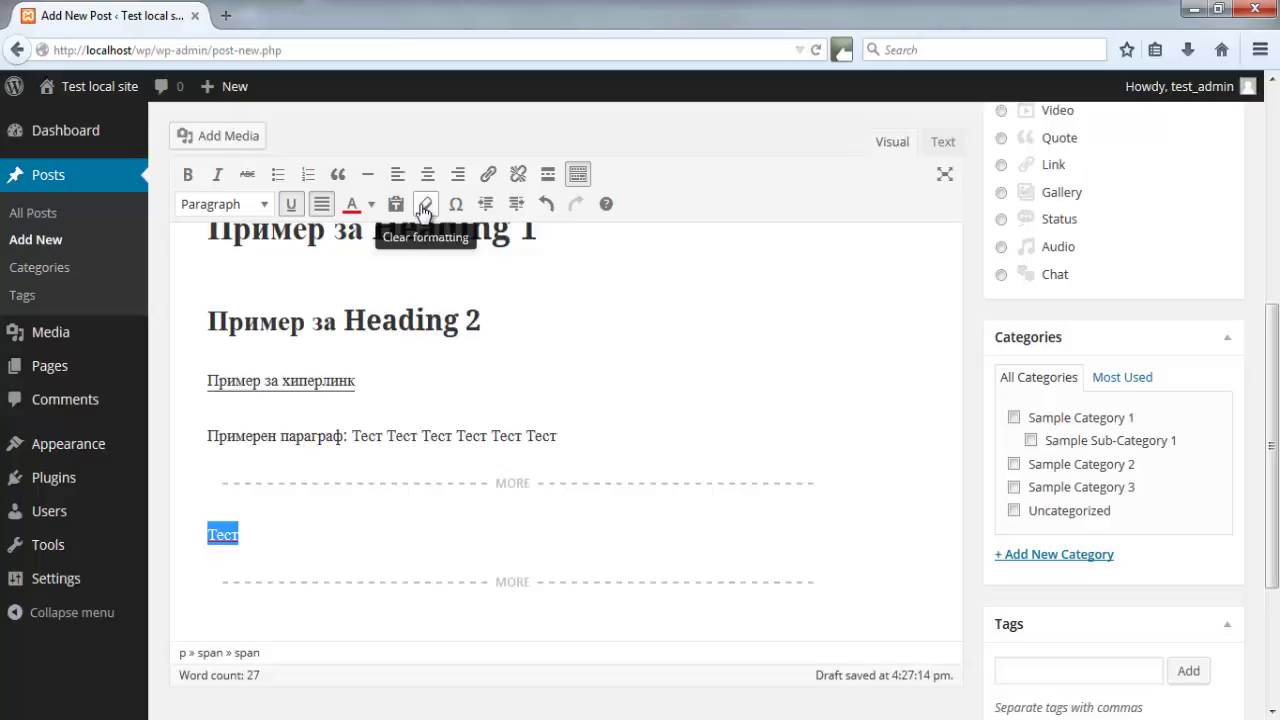
left_click(424, 207)
left_click(620, 311)
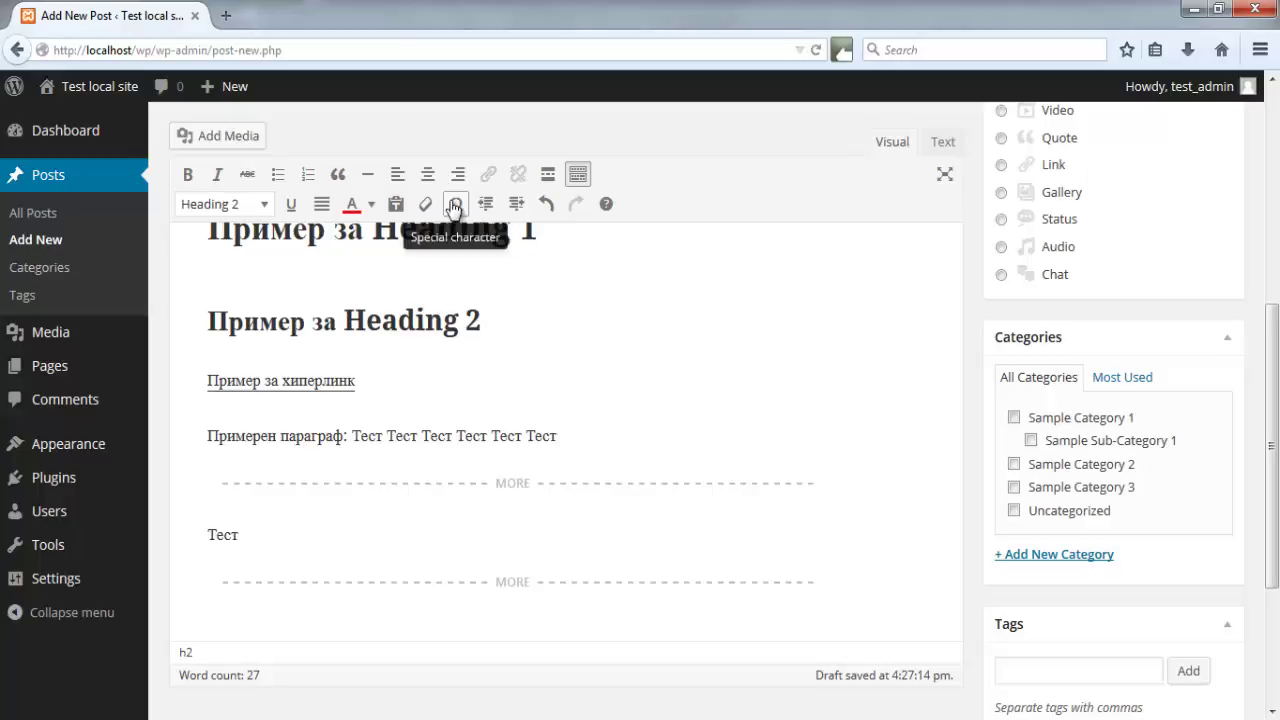
Insert the special character μ after the word "Тест" between the Read More tags, separated by a space
left_click(306, 543)
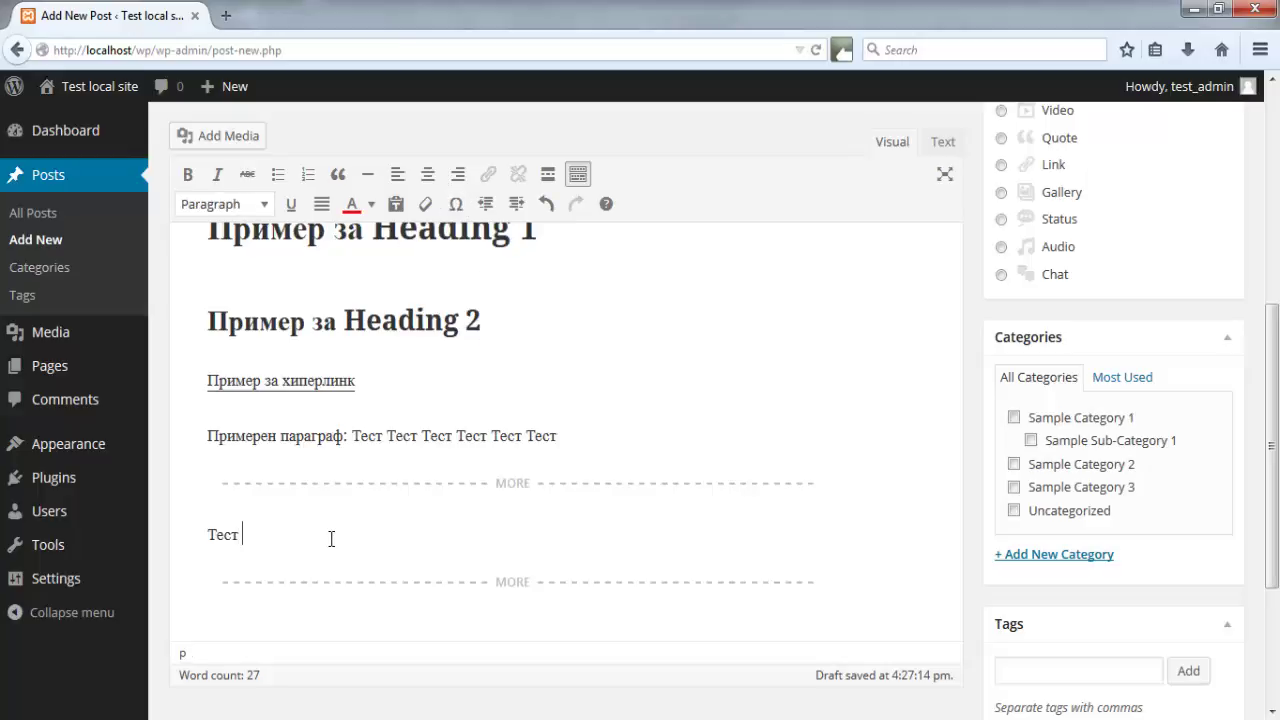
left_click(455, 204)
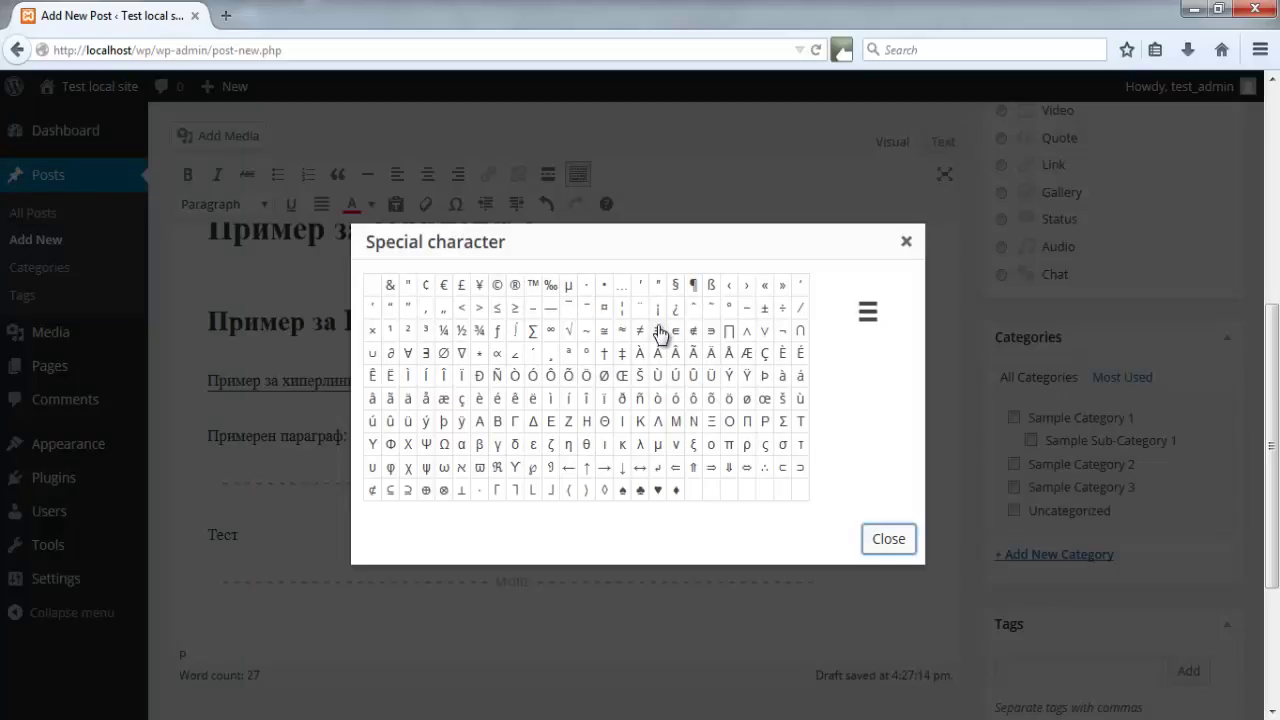
left_click(658, 446)
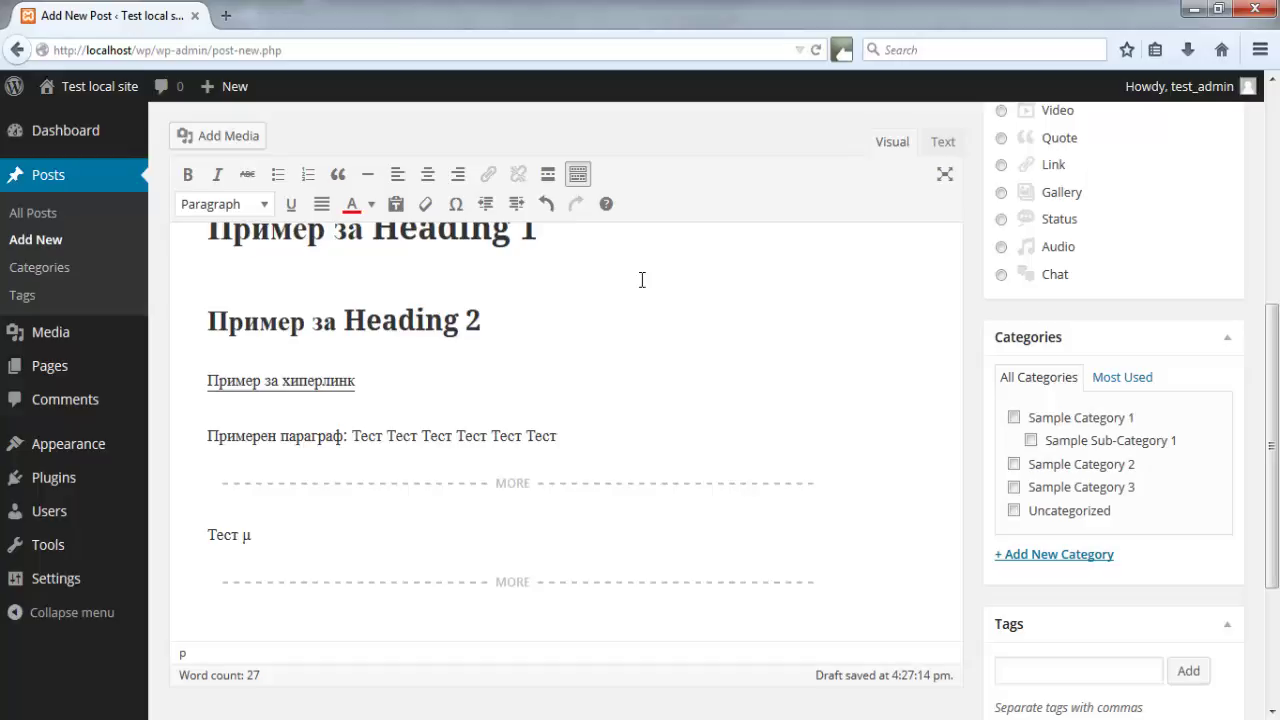
View the editor's list of keyboard shortcuts from start to end and close it
left_click(607, 205)
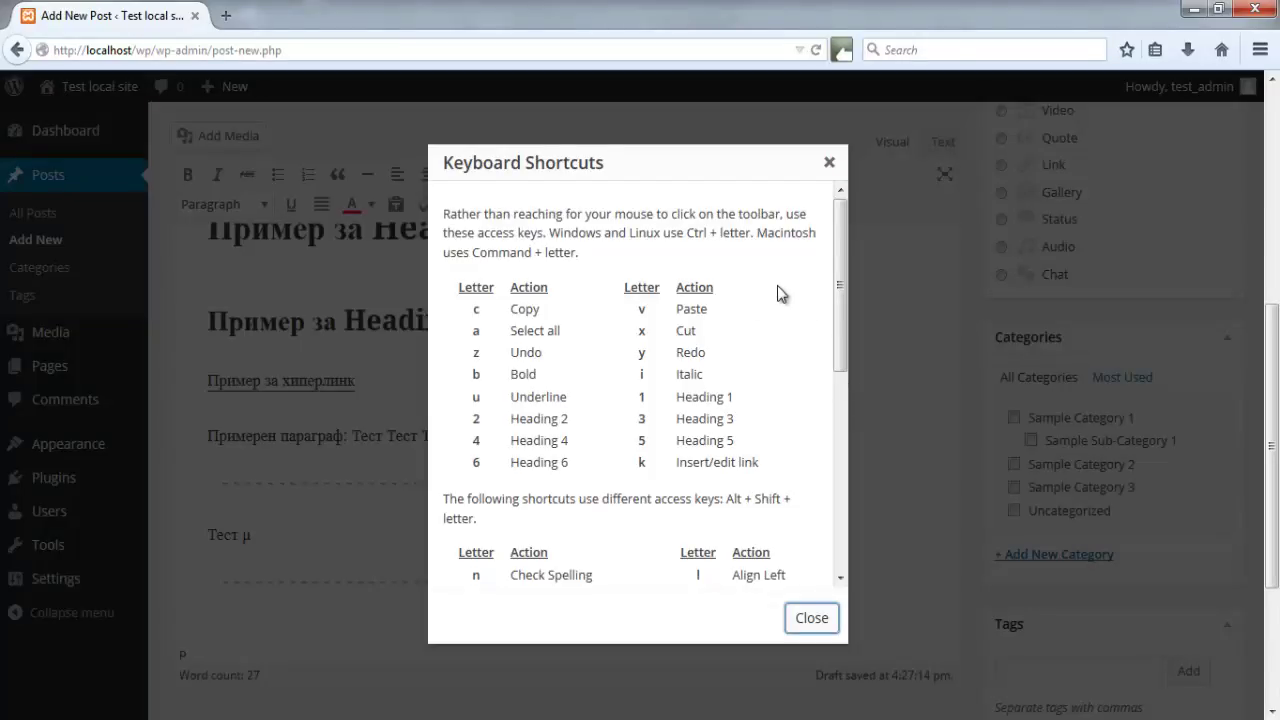
left_click_drag(840, 270, 843, 354)
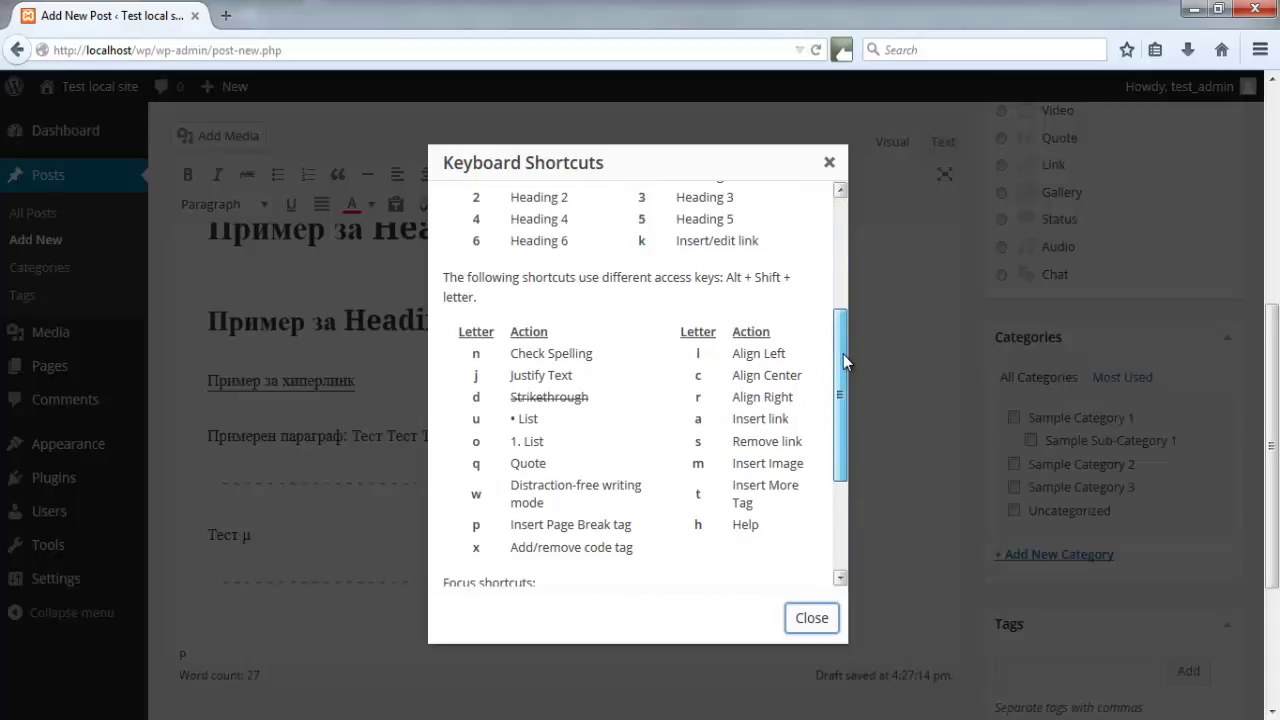
left_click_drag(843, 354, 849, 229)
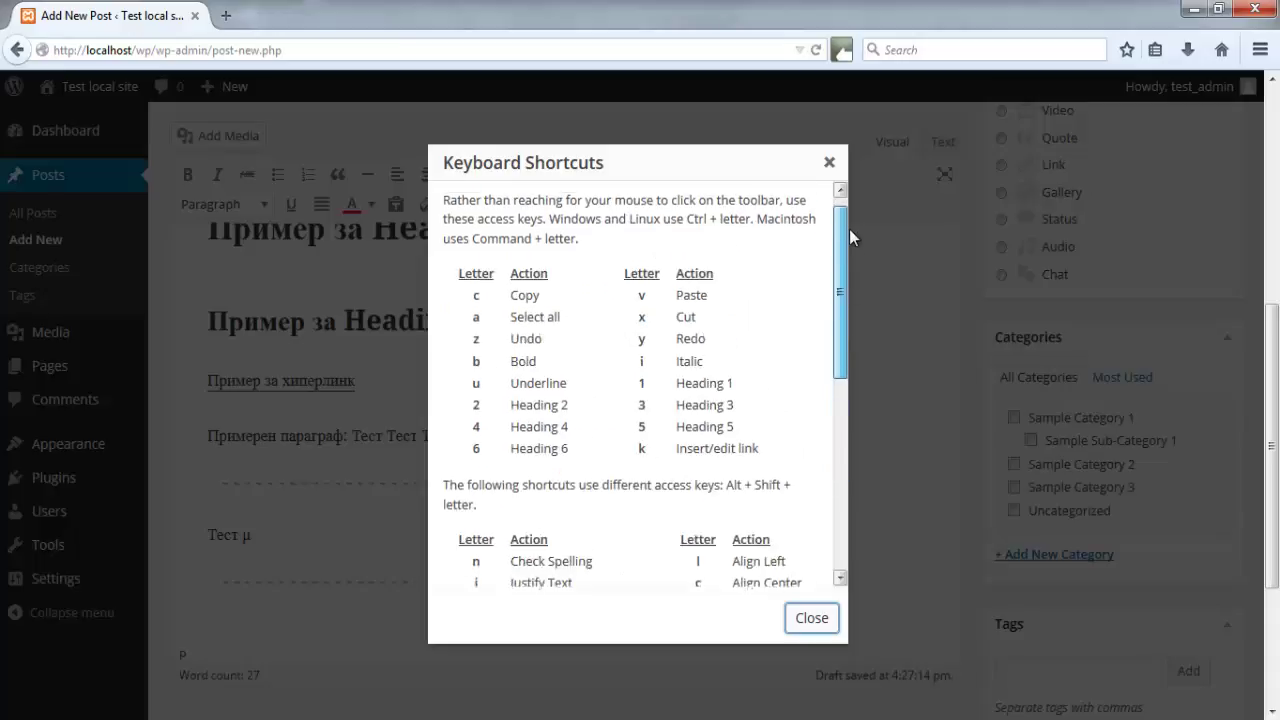
left_click(827, 164)
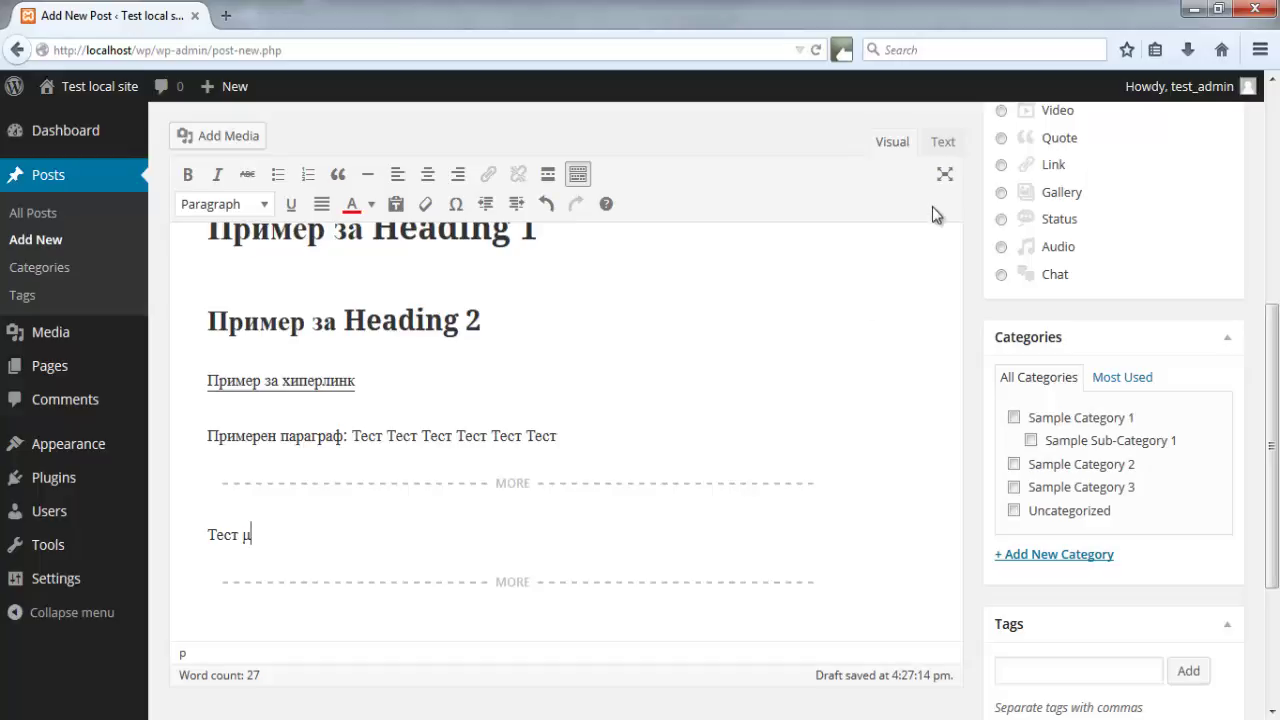
Try distraction-free writing mode, look over the whole post in it, and return to the normal editing view
left_click(945, 177)
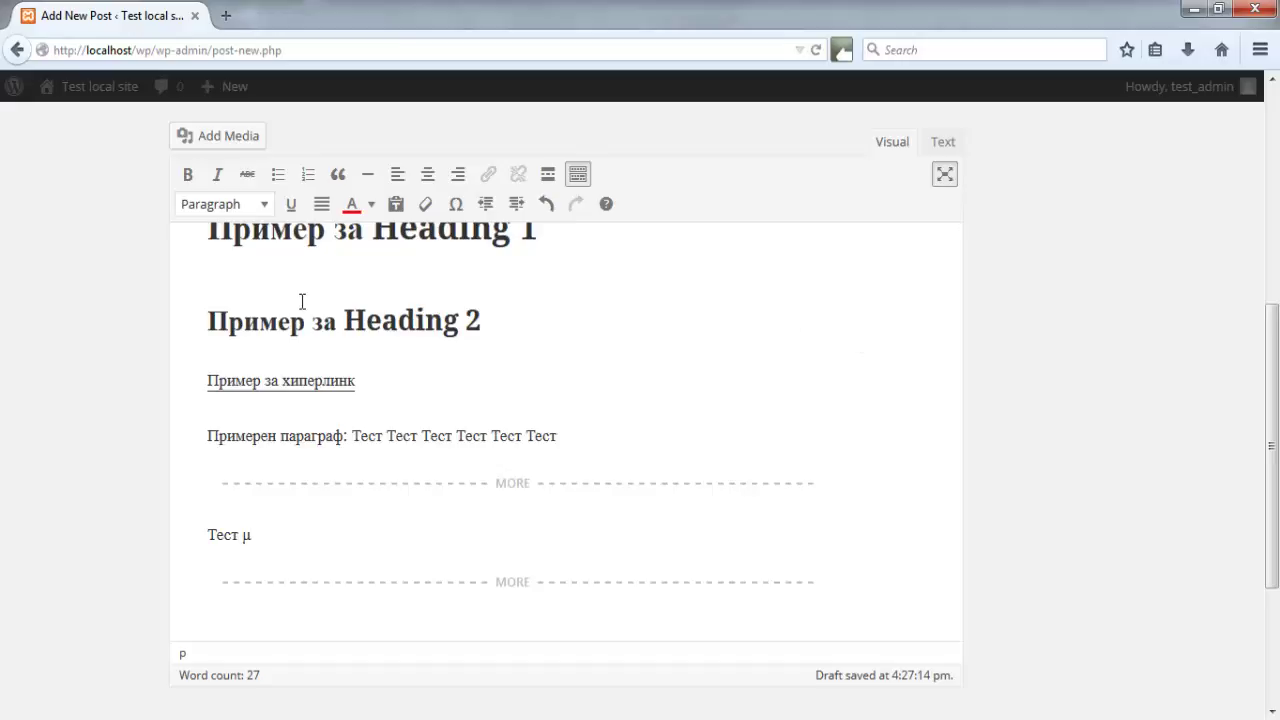
mouse_move(110, 305)
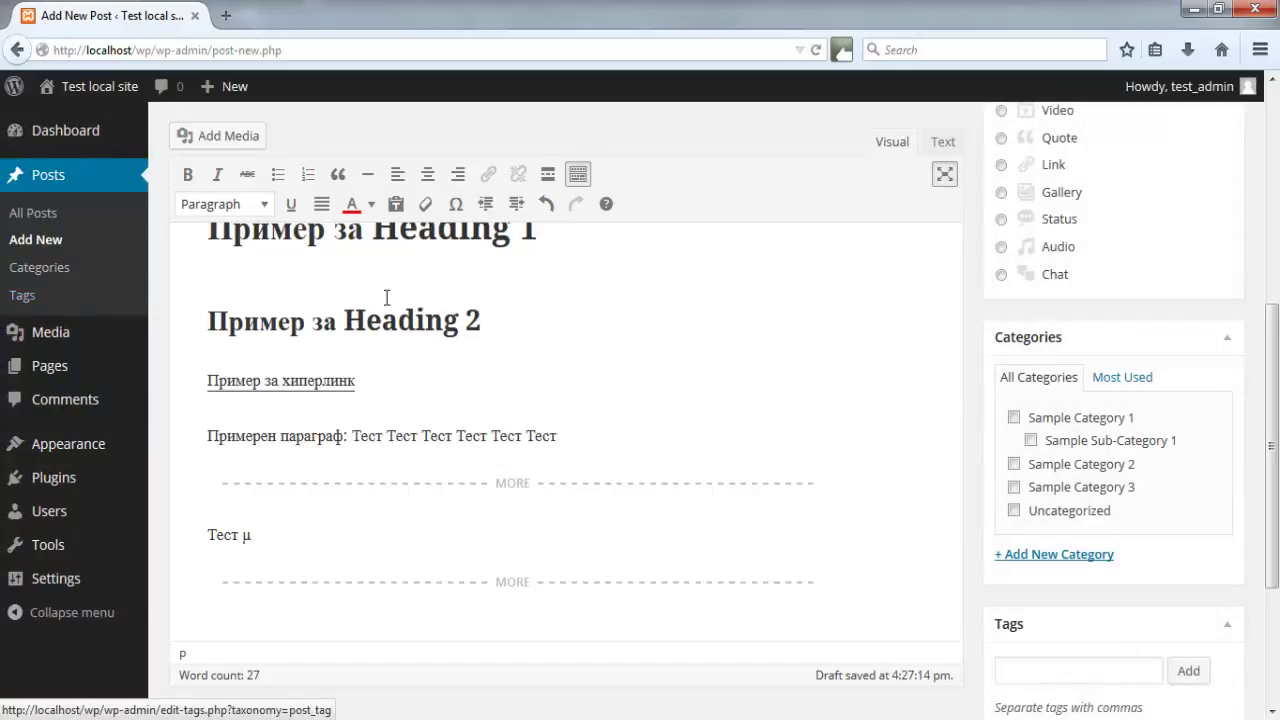
left_click(843, 338)
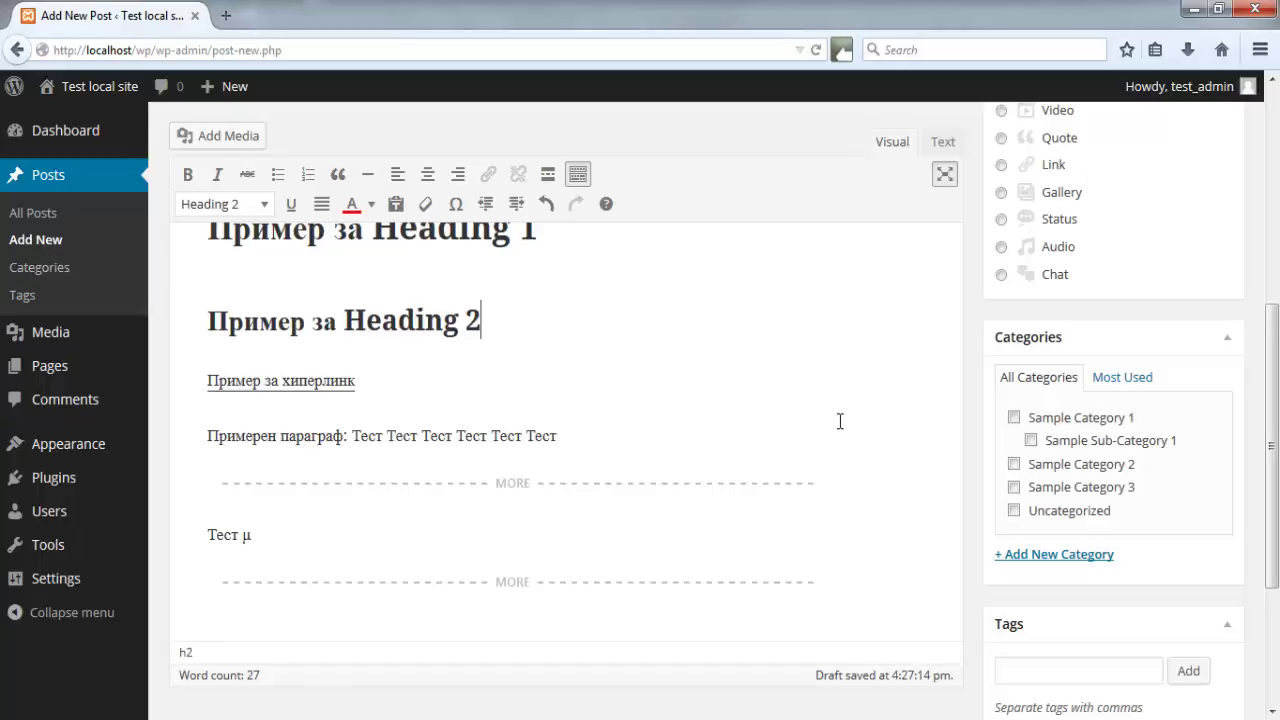
left_click(946, 175)
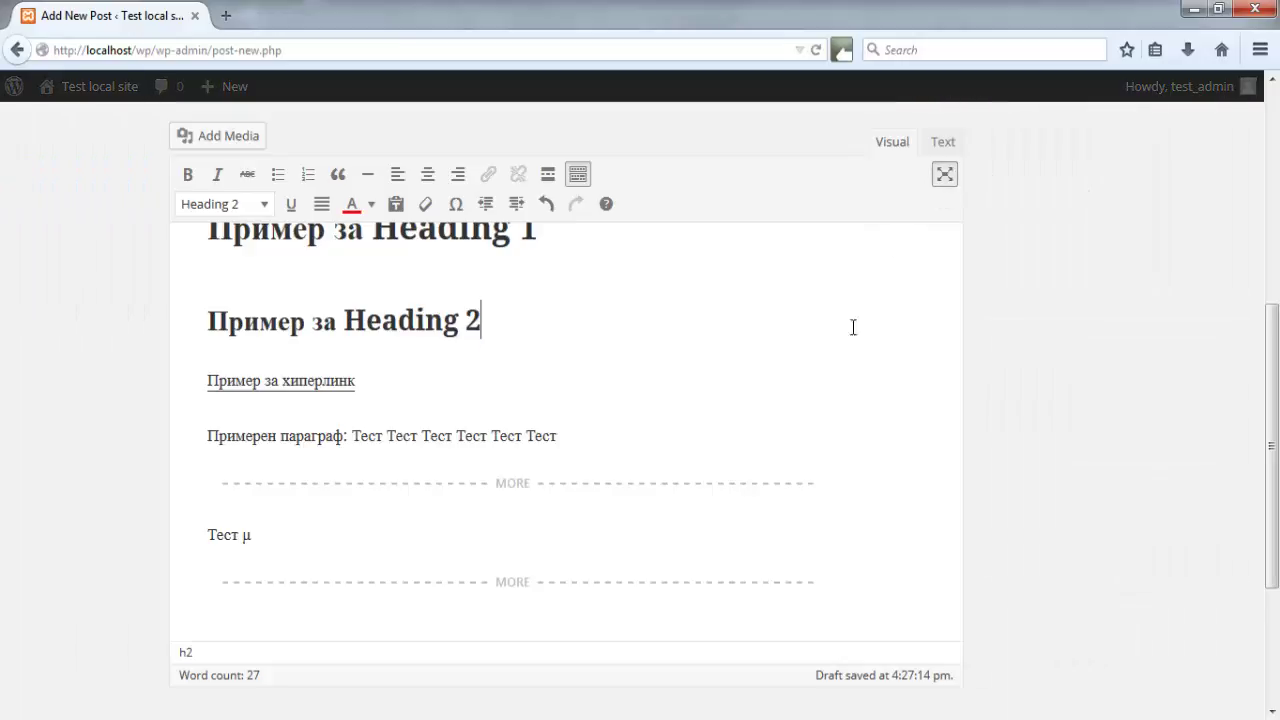
scroll(816, 399, "down", 5)
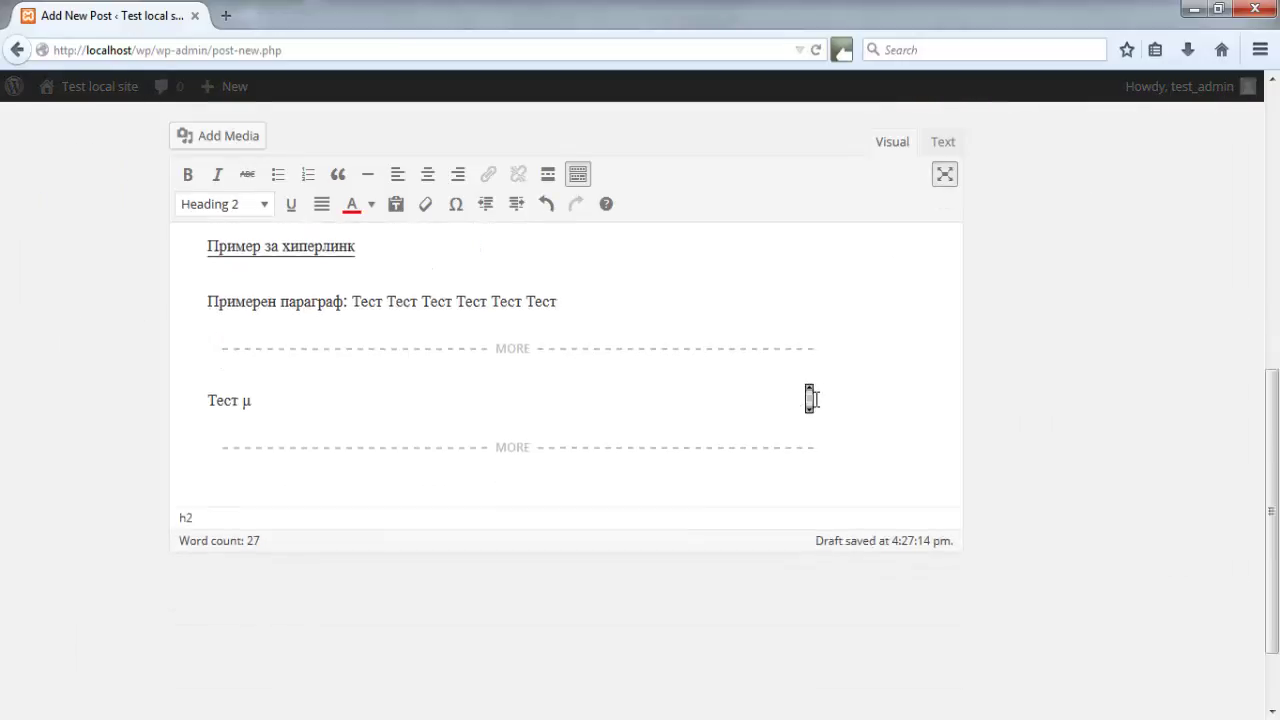
scroll(810, 399, "up", 12)
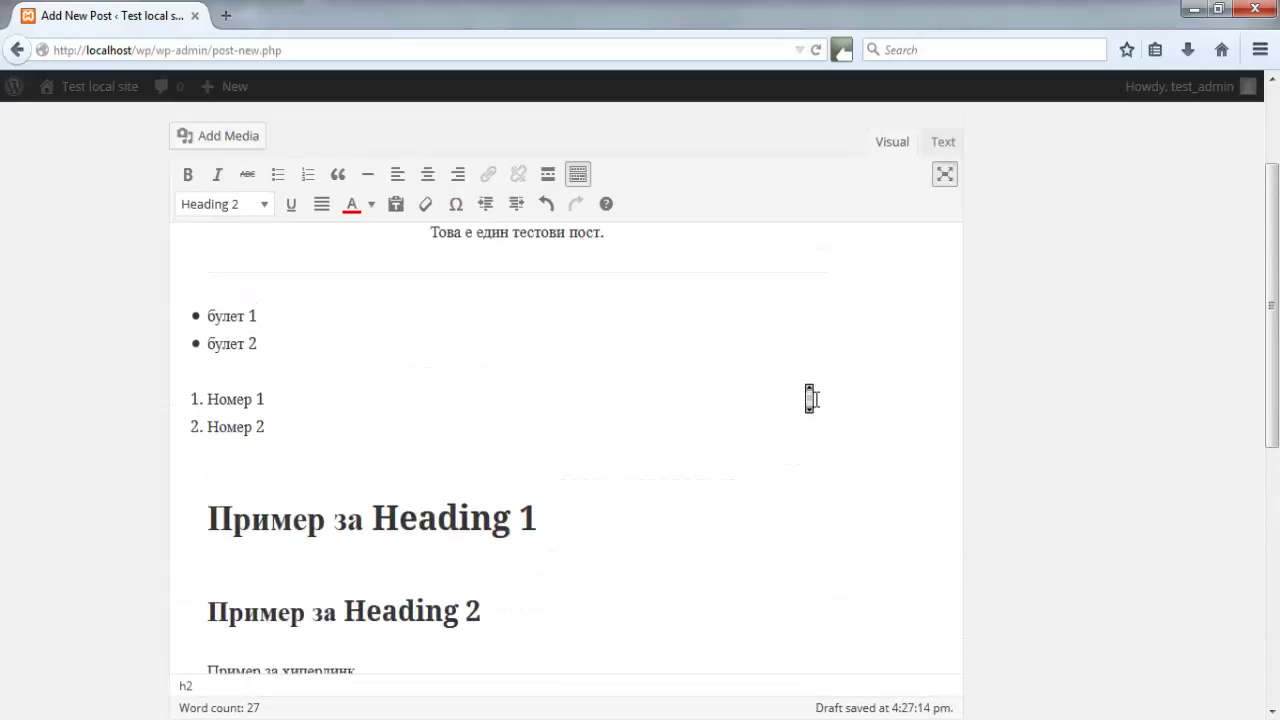
scroll(810, 399, "down", 3)
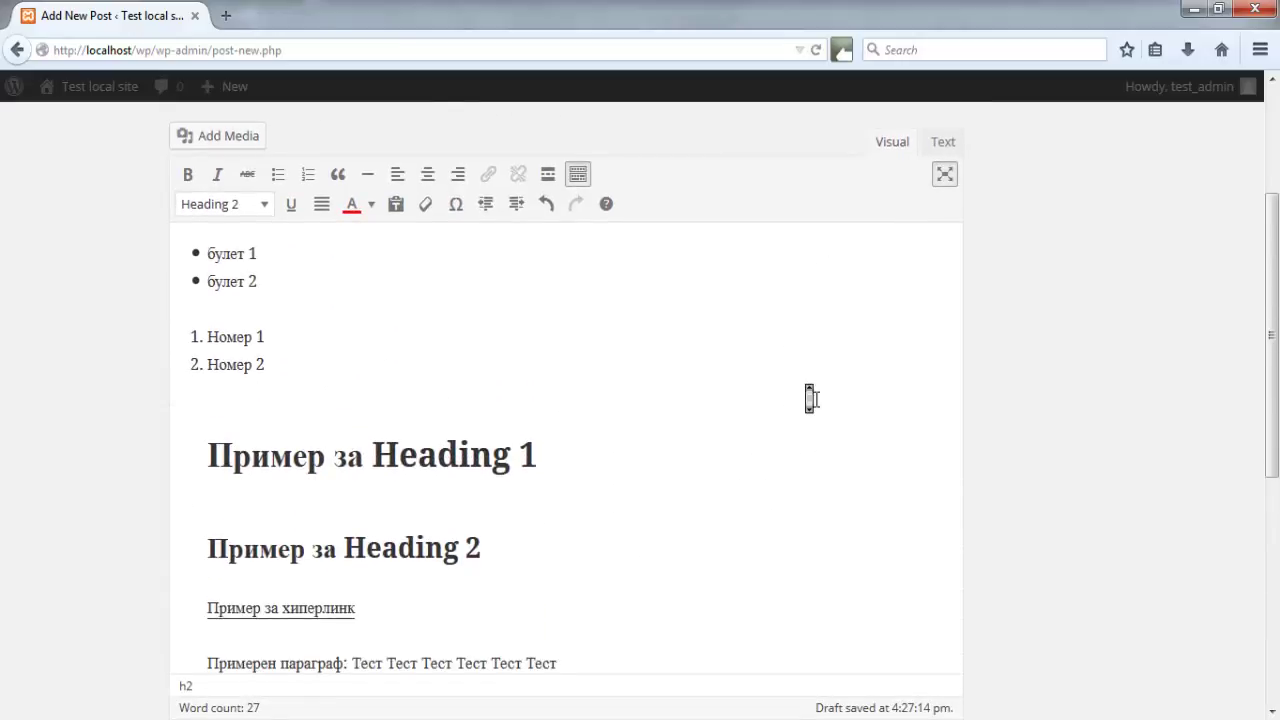
scroll(810, 399, "up", 2)
scroll(810, 399, "up", 2)
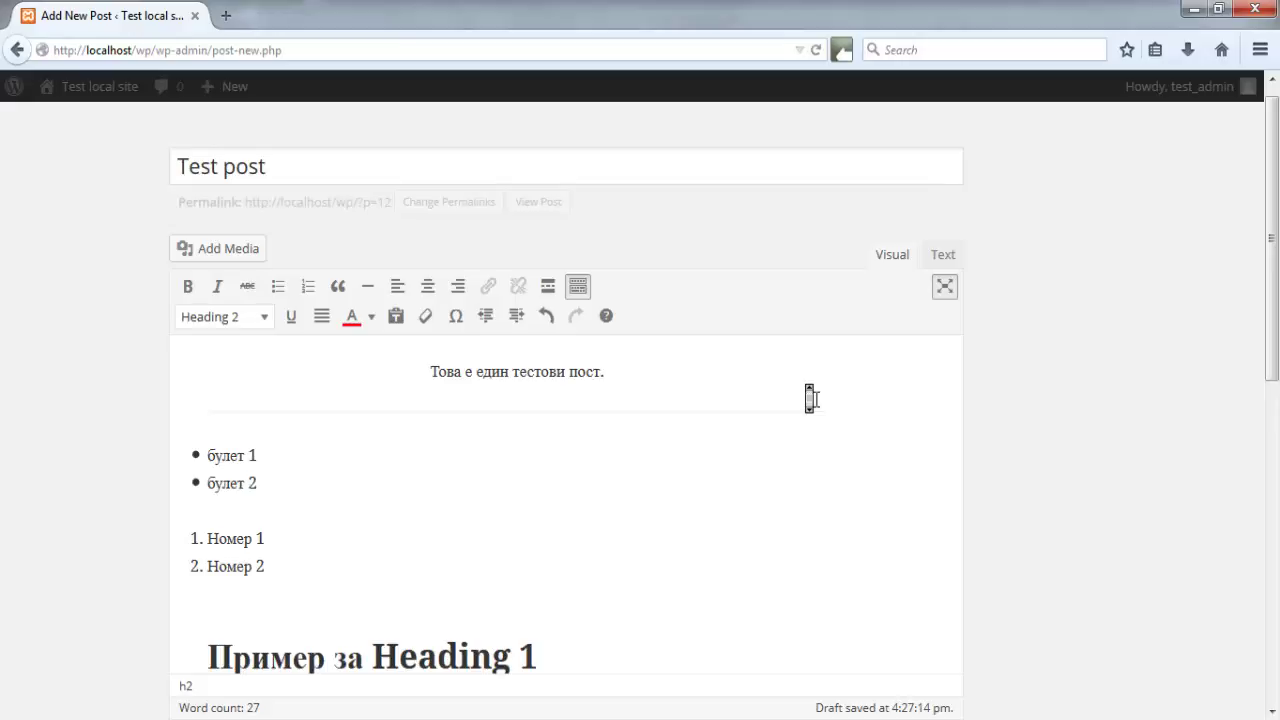
scroll(810, 398, "down", 2)
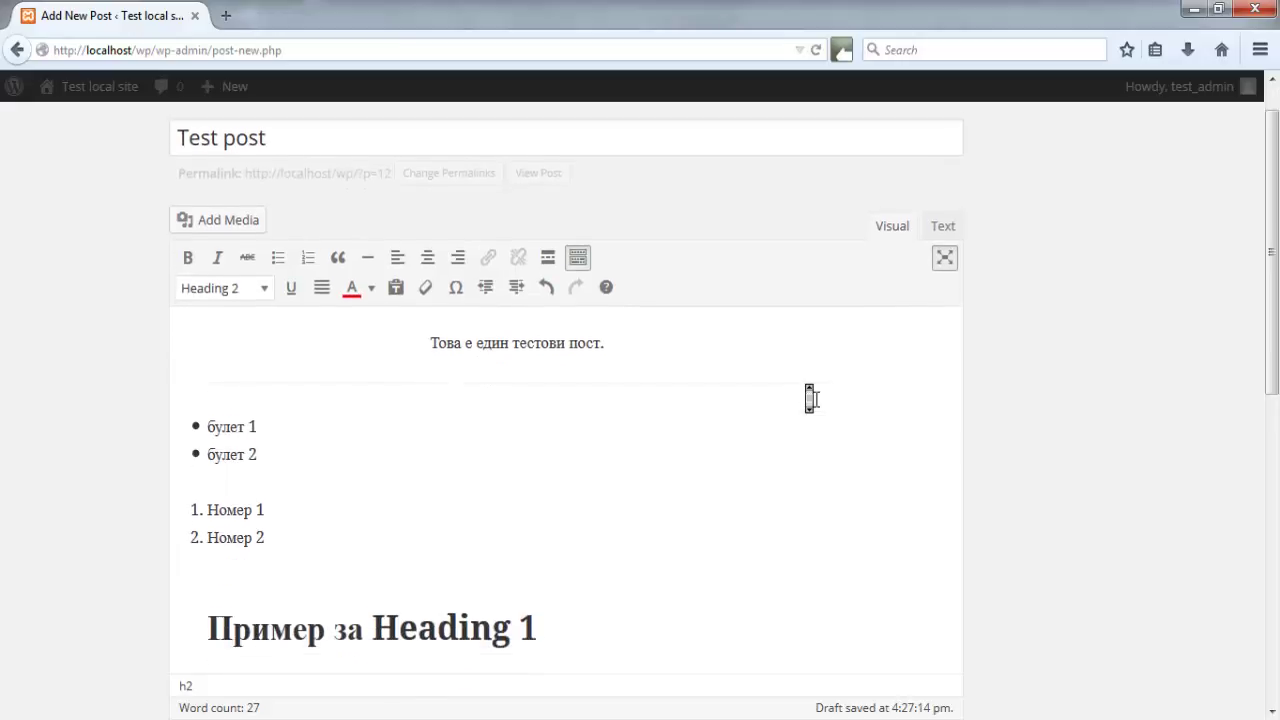
scroll(810, 398, "down", 1)
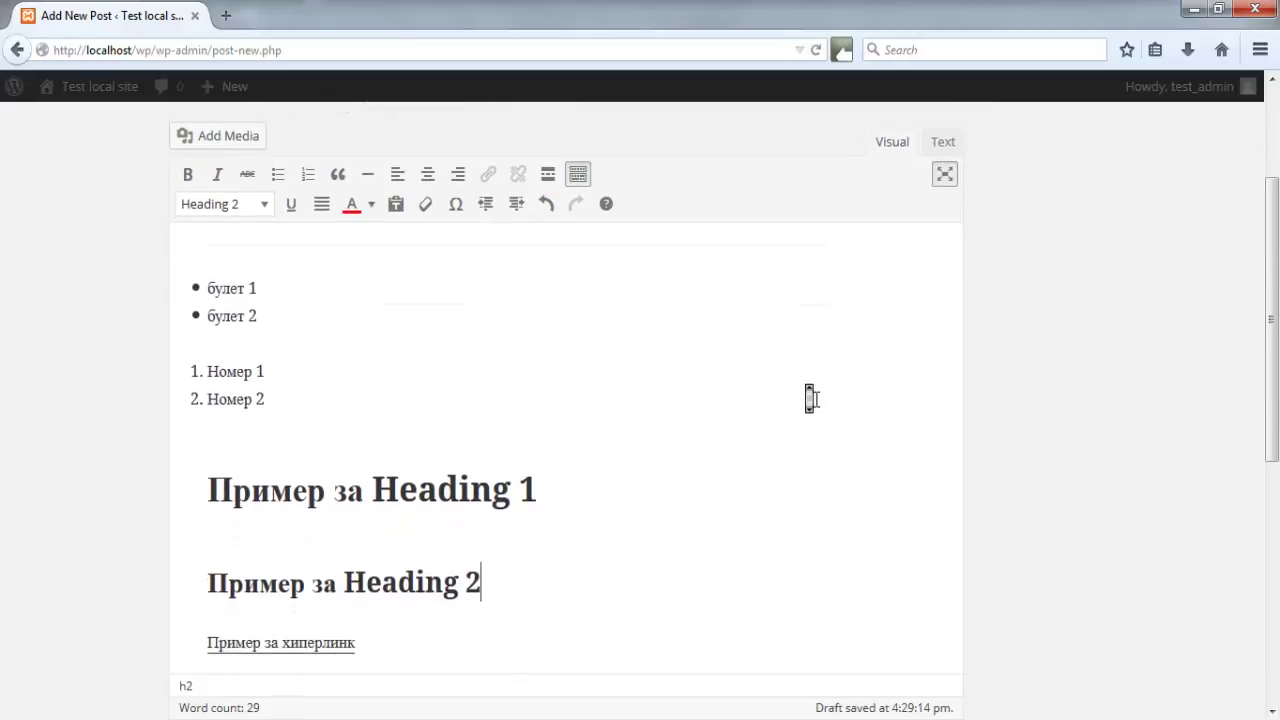
scroll(810, 398, "up", 1)
left_click(944, 193)
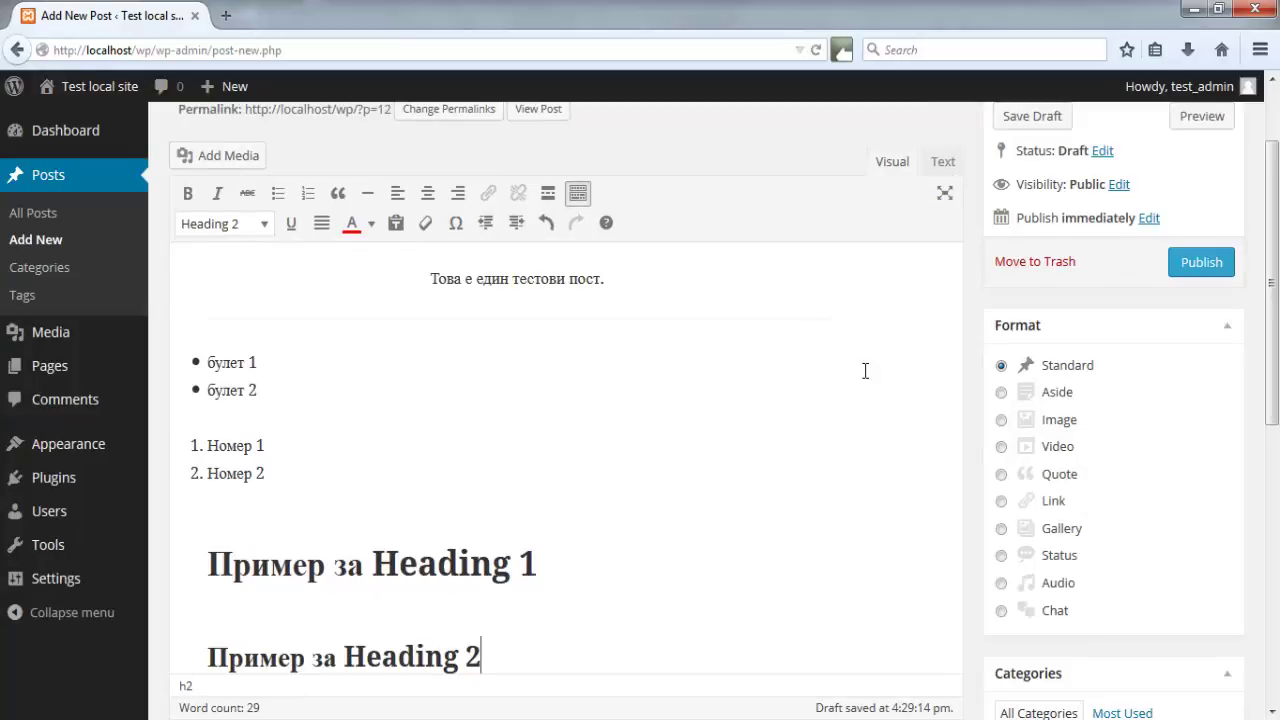
Look over the post's formatted content and show its HTML source in the Text editing mode
scroll(860, 369, "down", 3)
scroll(860, 369, "down", 2)
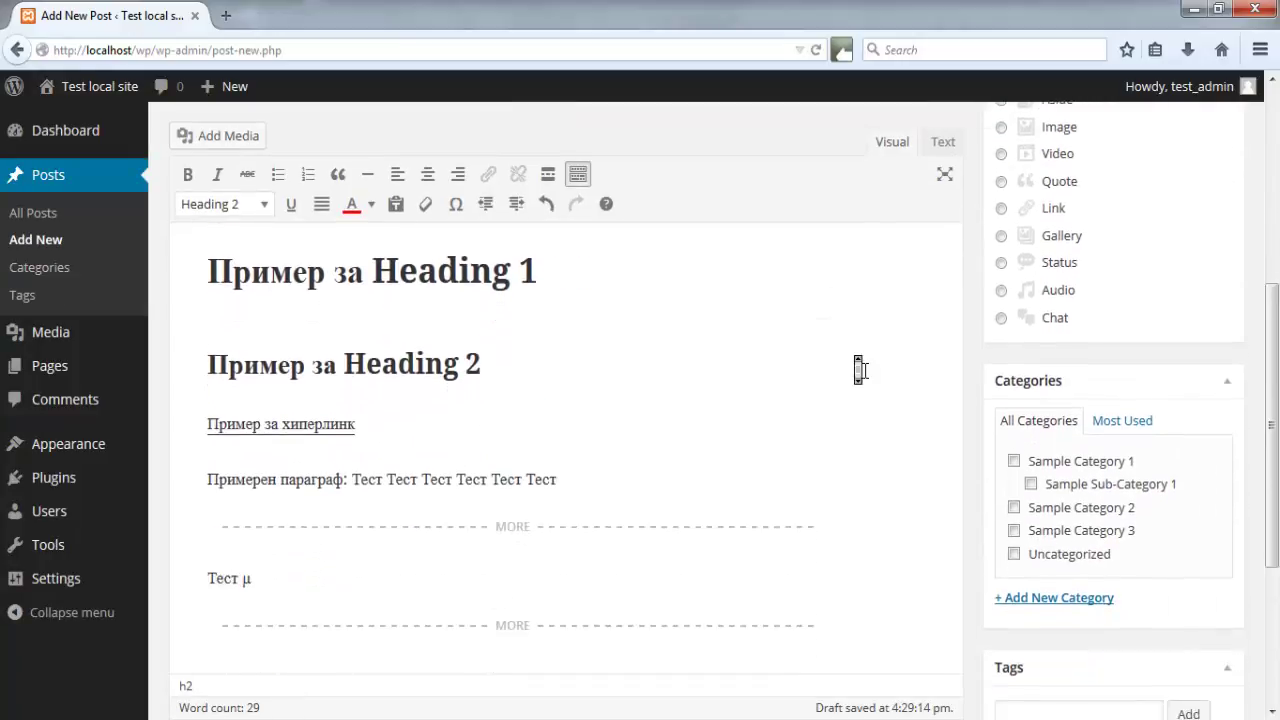
scroll(860, 369, "up", 1)
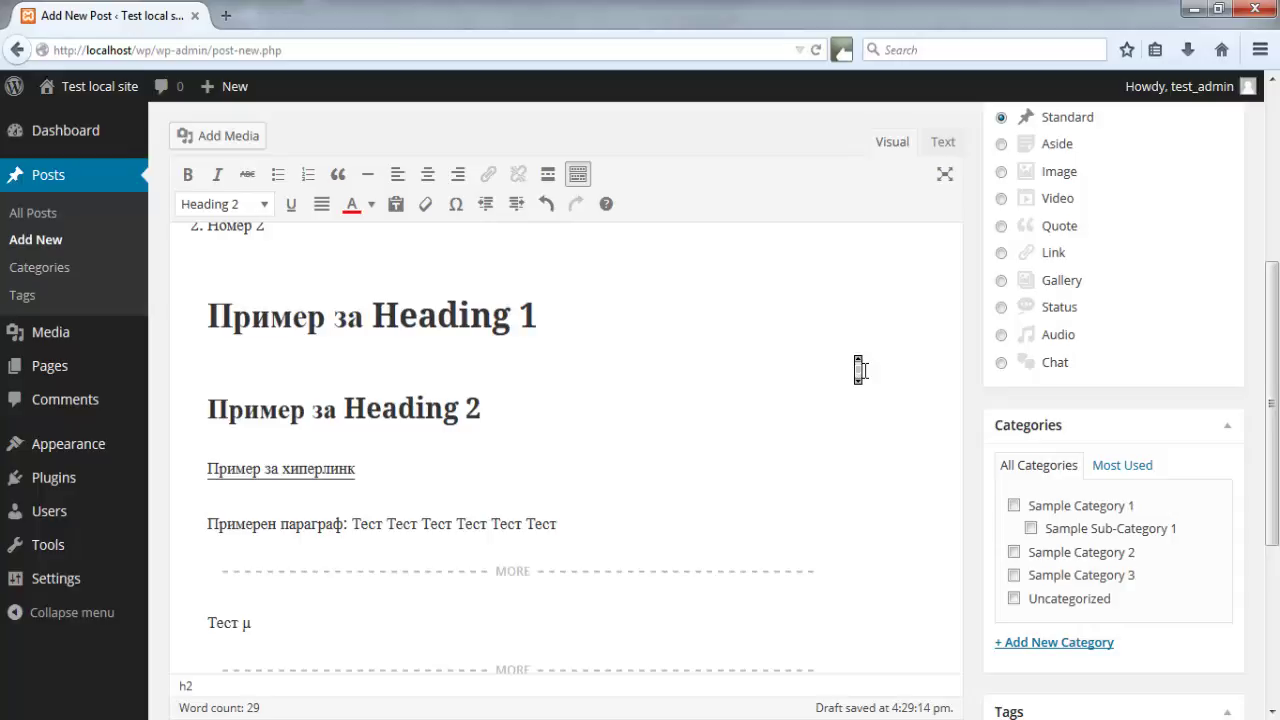
scroll(860, 370, "up", 5)
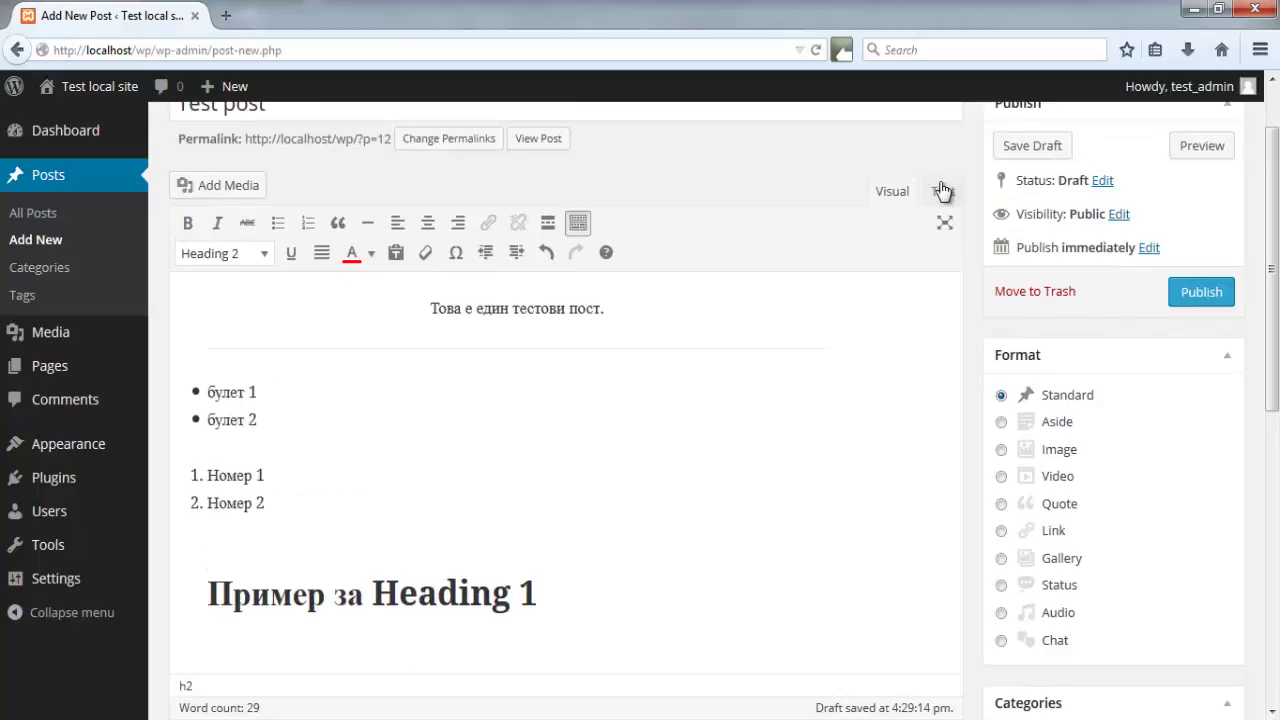
left_click(943, 191)
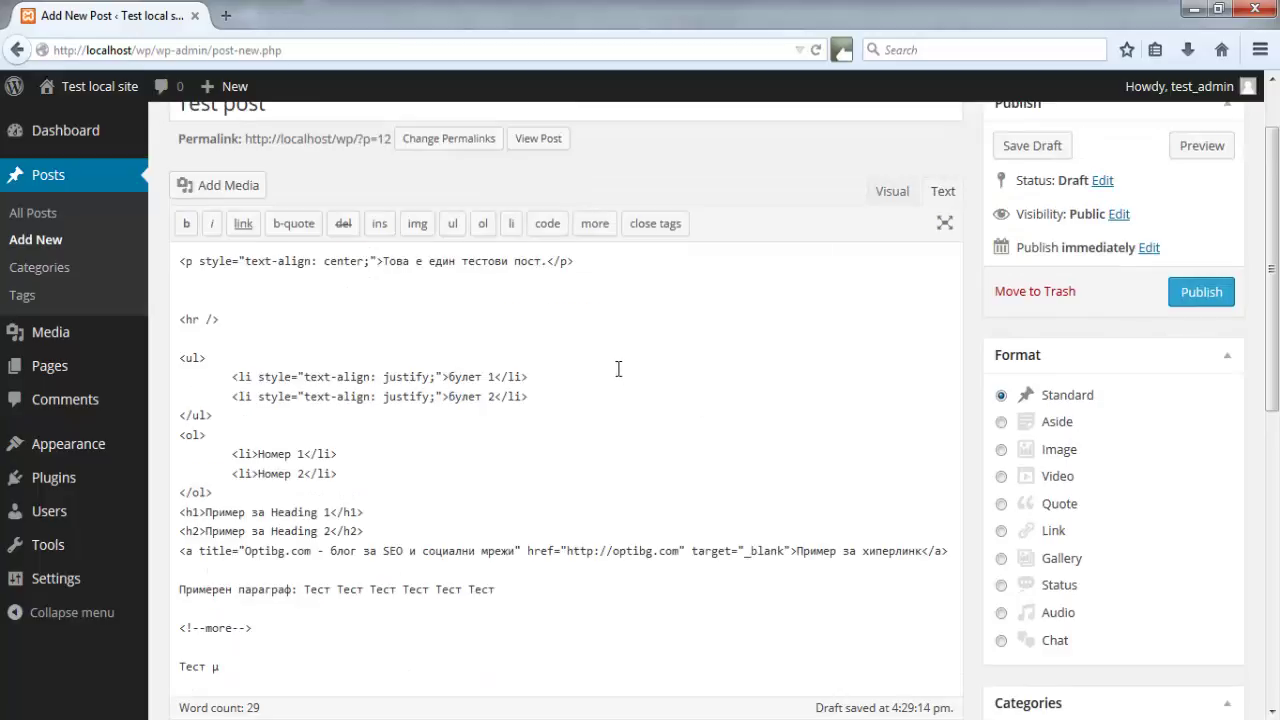
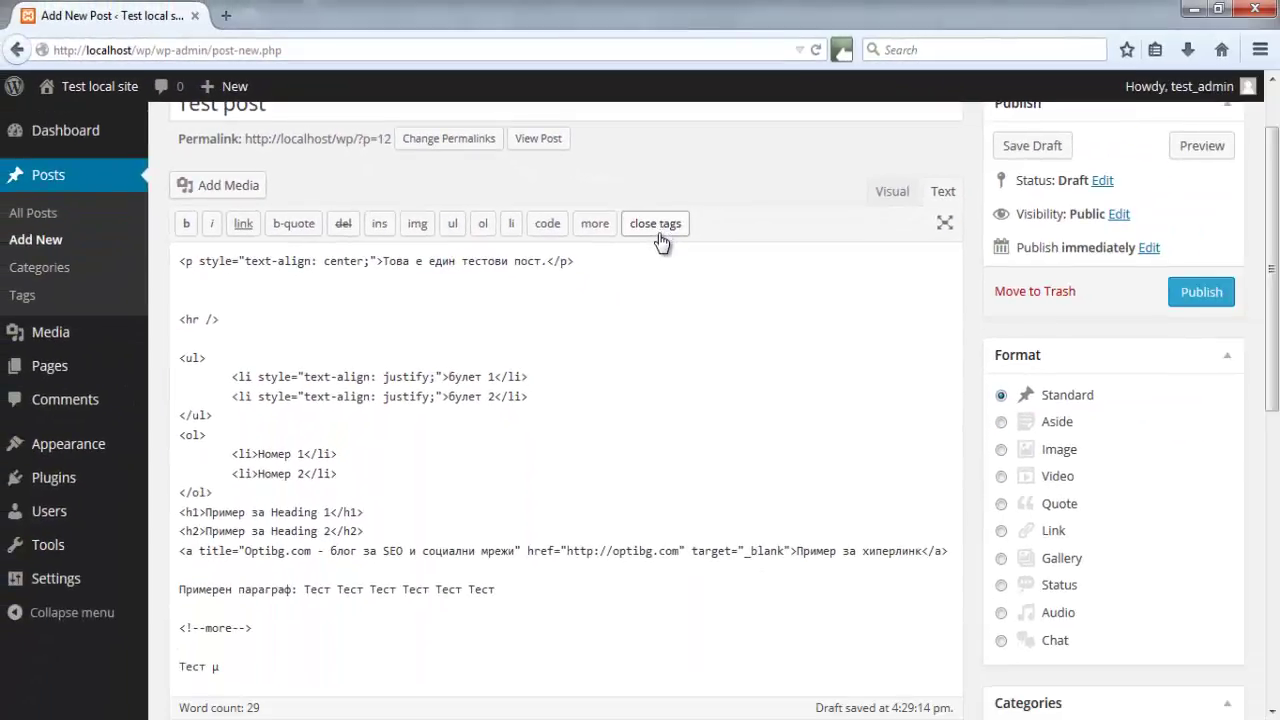
Look through the post's HTML source down to the last Read More tag and return to the Visual editing mode
scroll(758, 386, "down", 1)
scroll(648, 316, "down", 2)
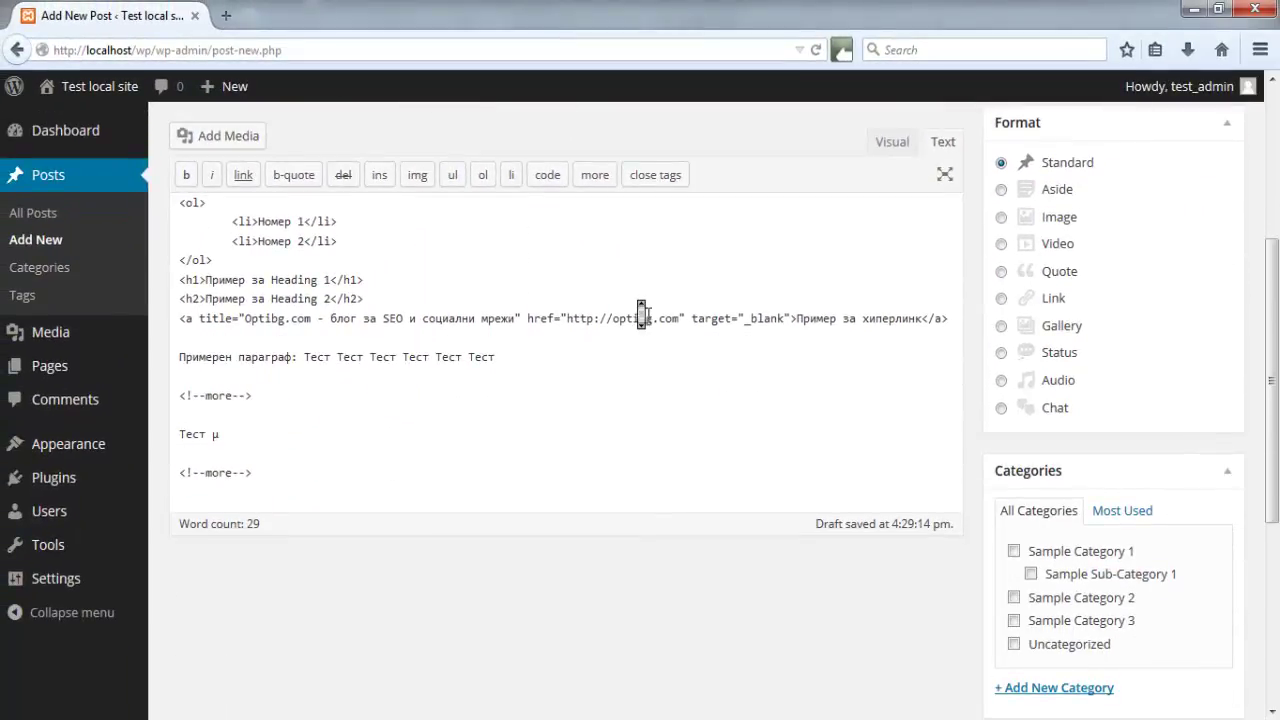
scroll(641, 316, "up", 2)
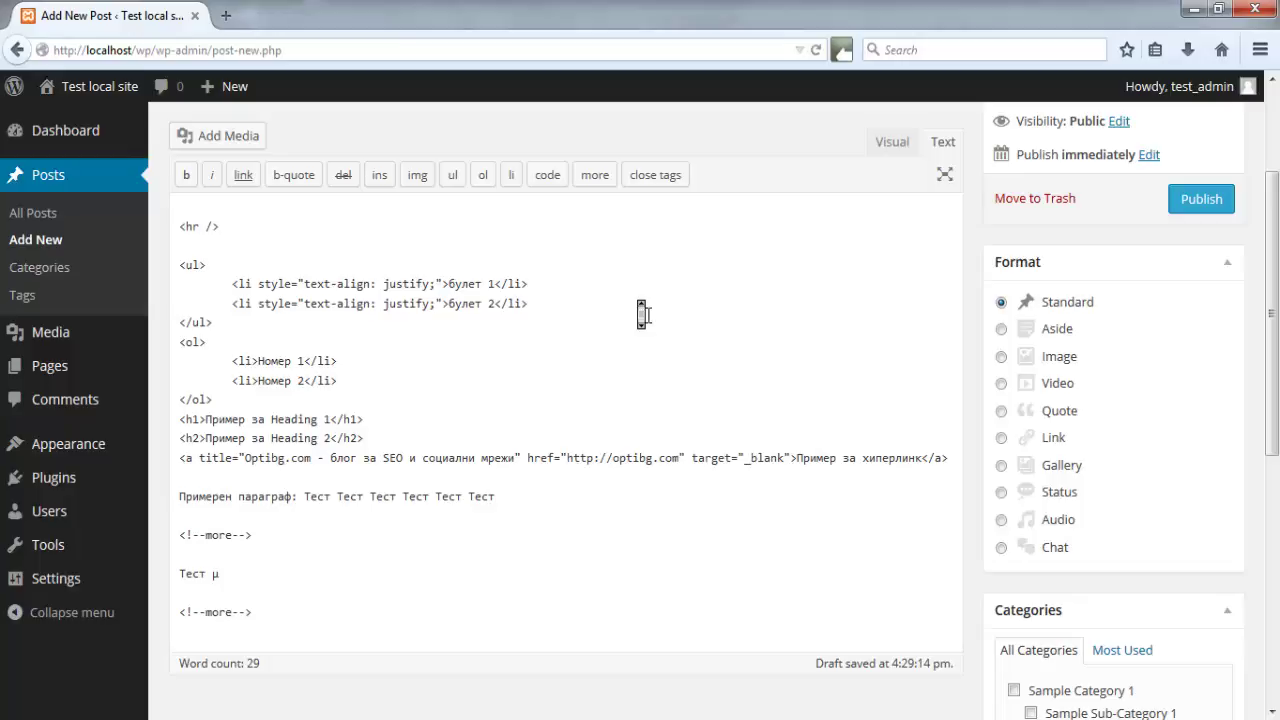
scroll(641, 316, "up", 2)
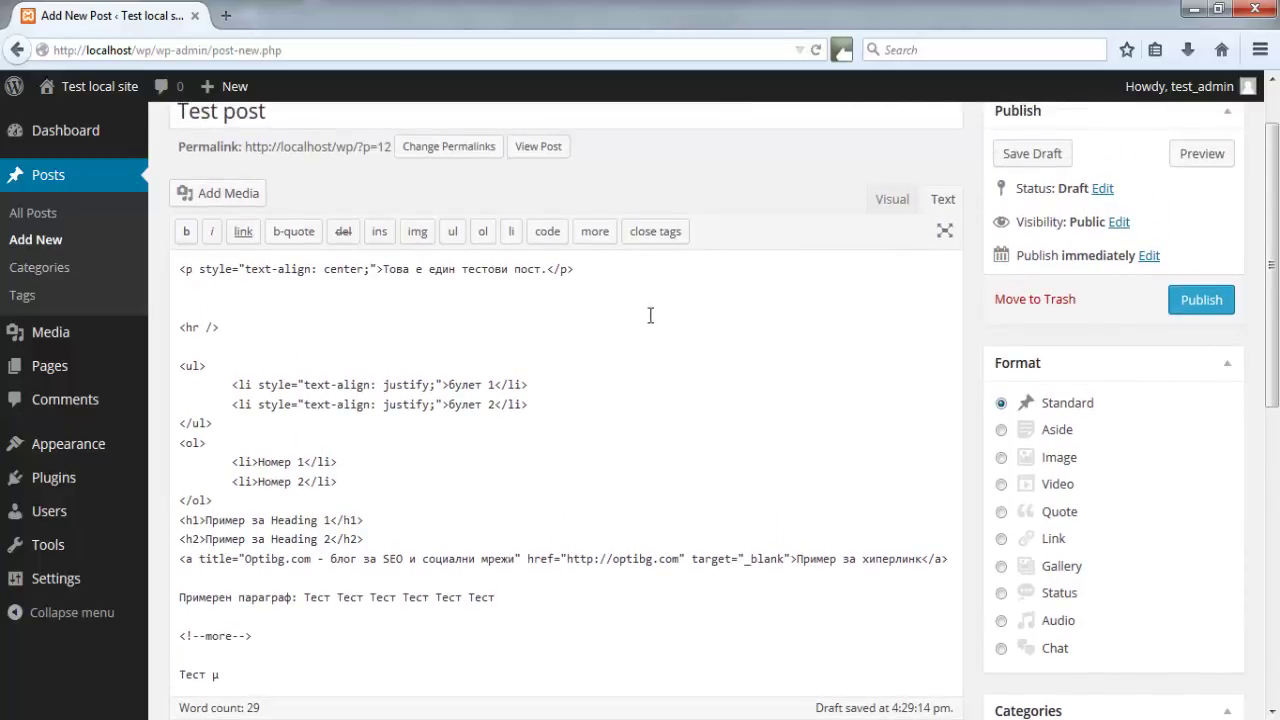
left_click(886, 199)
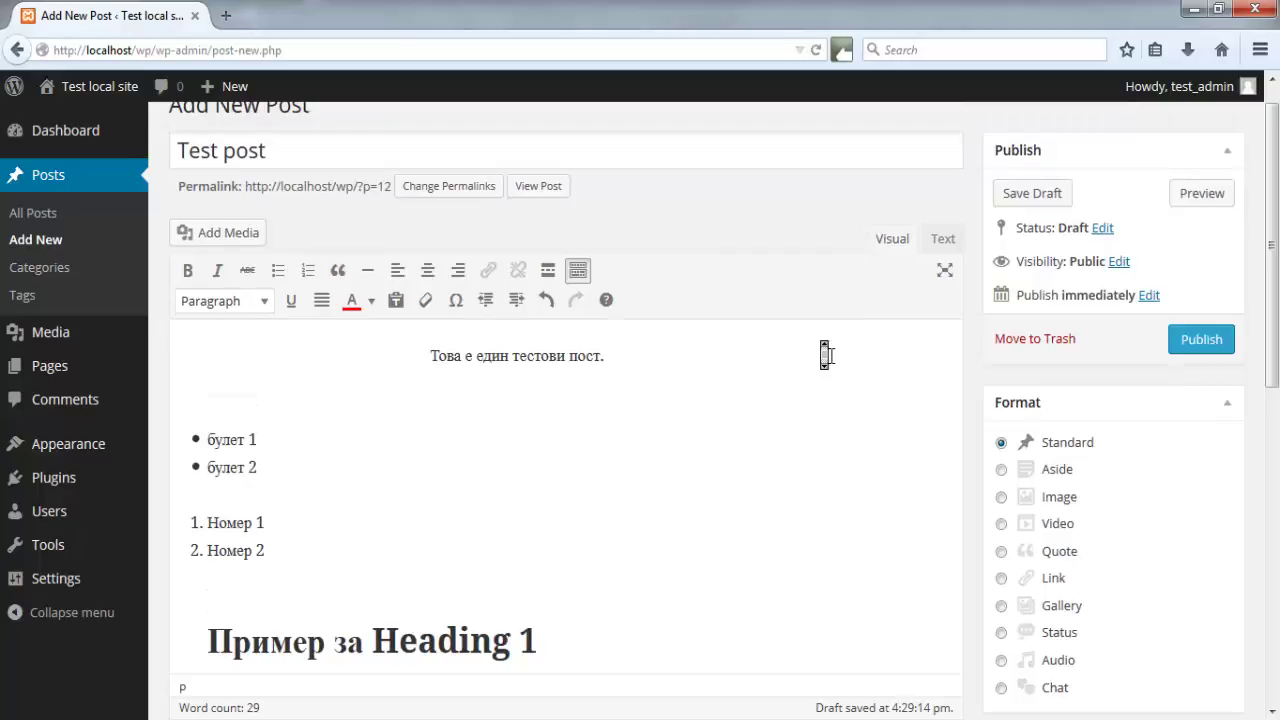
Examine which statuses can be chosen for the post without selecting another one
scroll(825, 355, "up", 1)
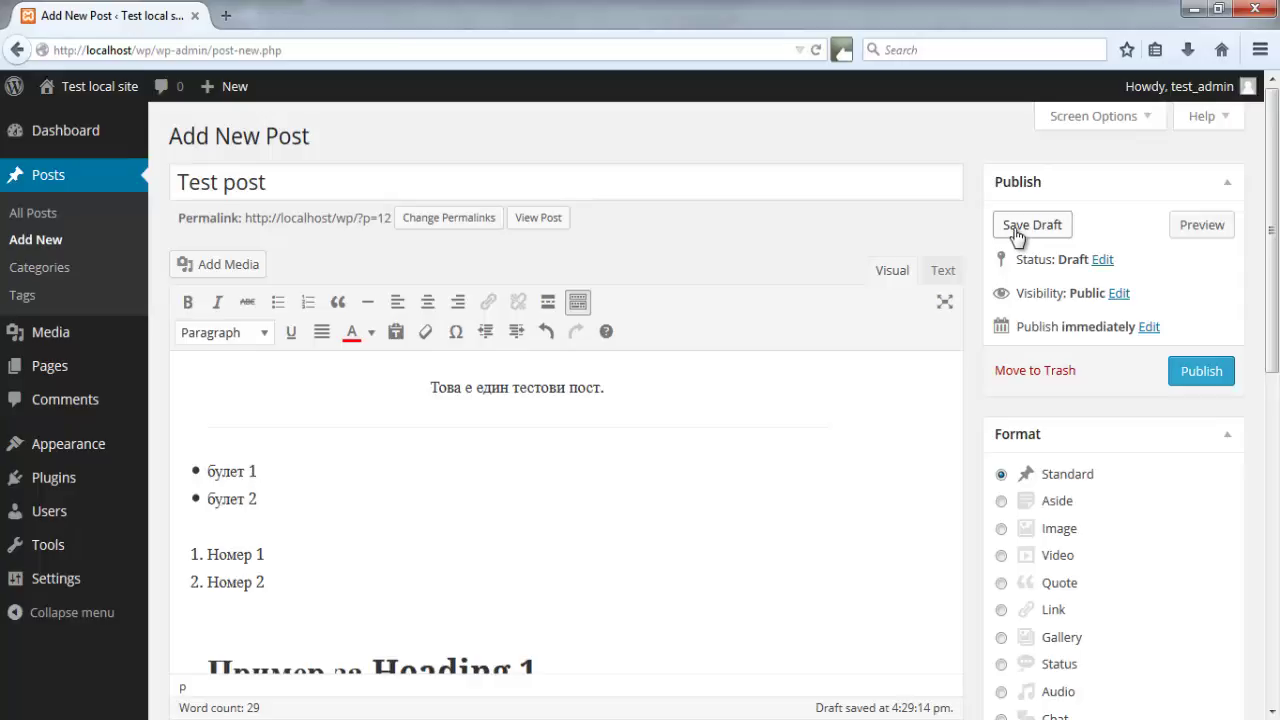
left_click(1103, 263)
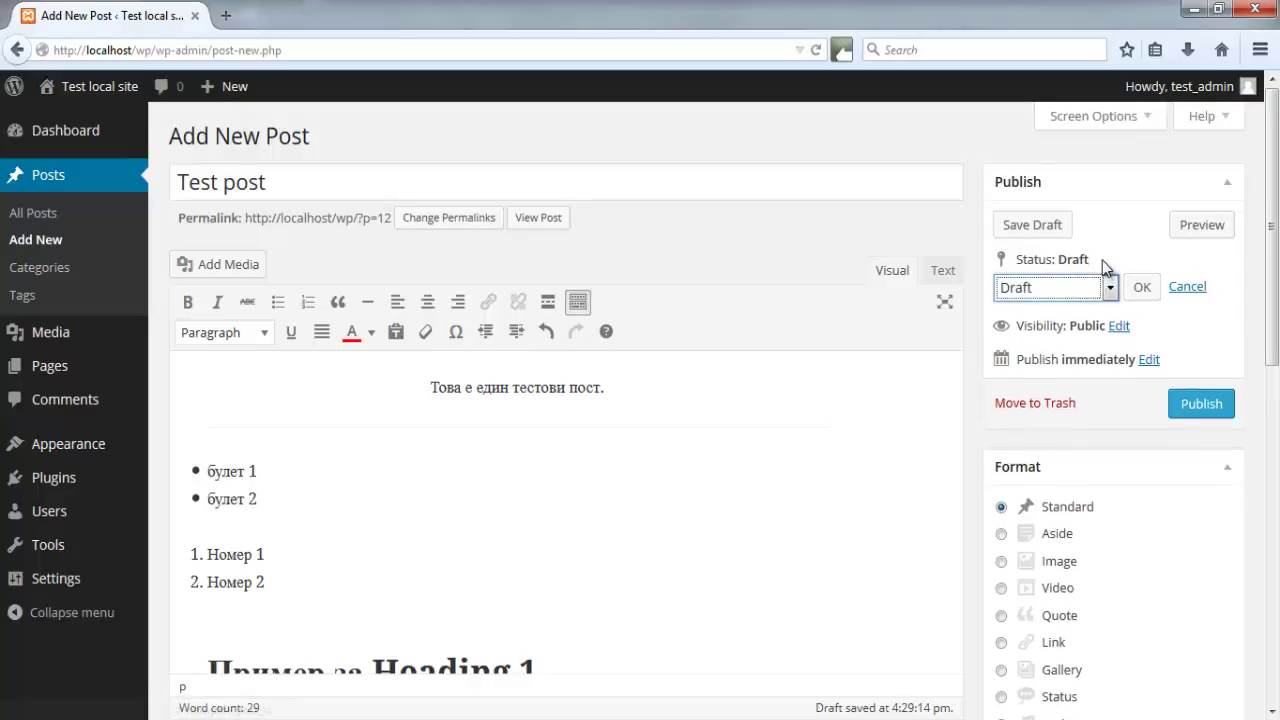
left_click(1108, 288)
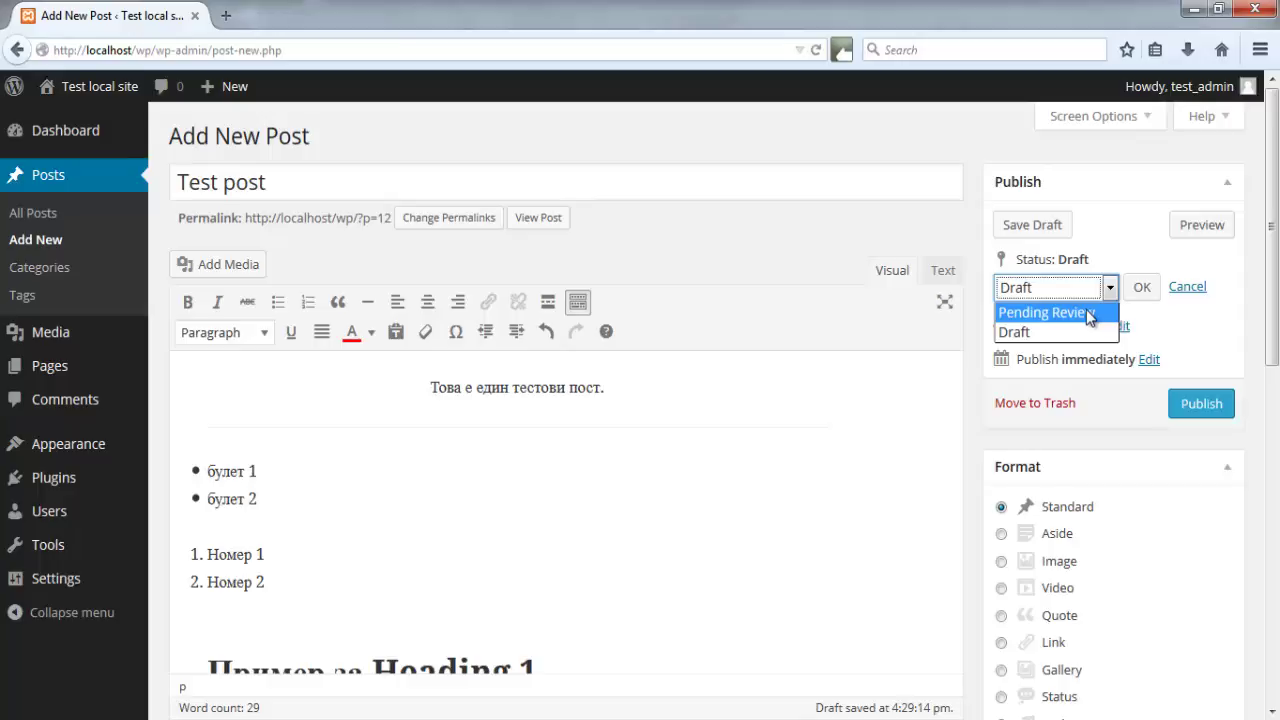
left_click(1129, 247)
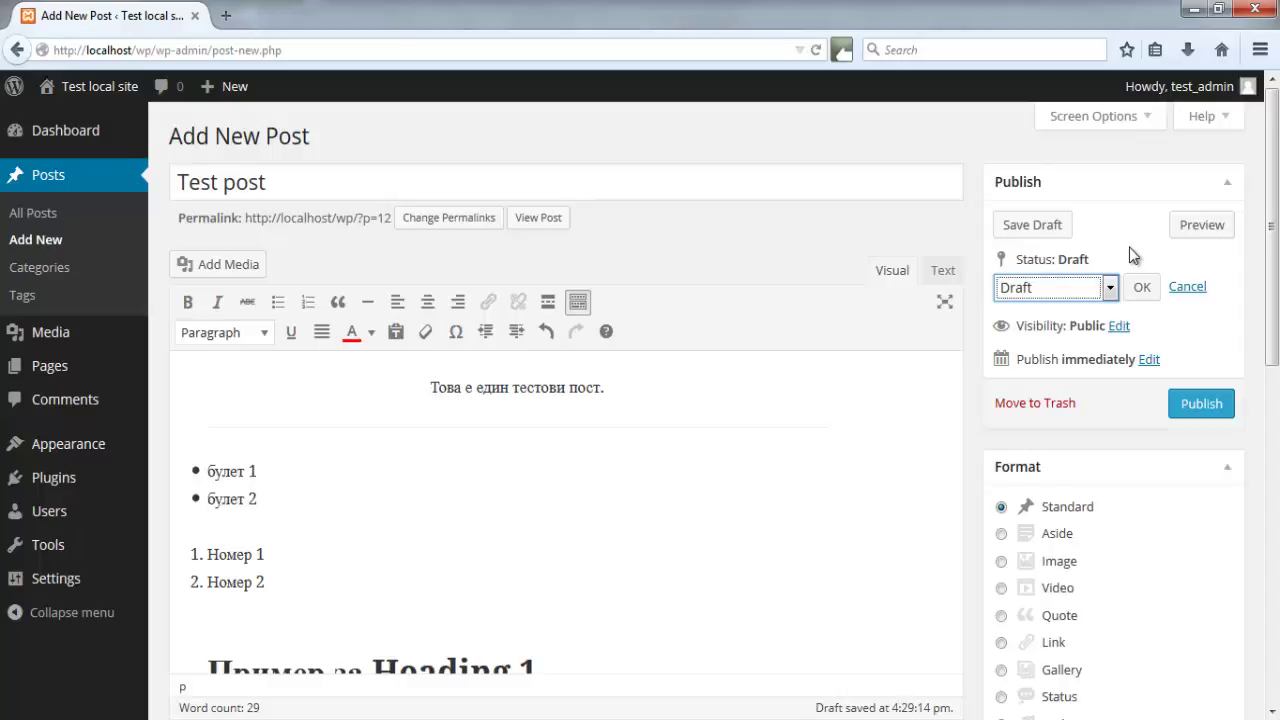
Examine the post's visibility options and its publication date settings, cancelling both without changes
left_click(1123, 336)
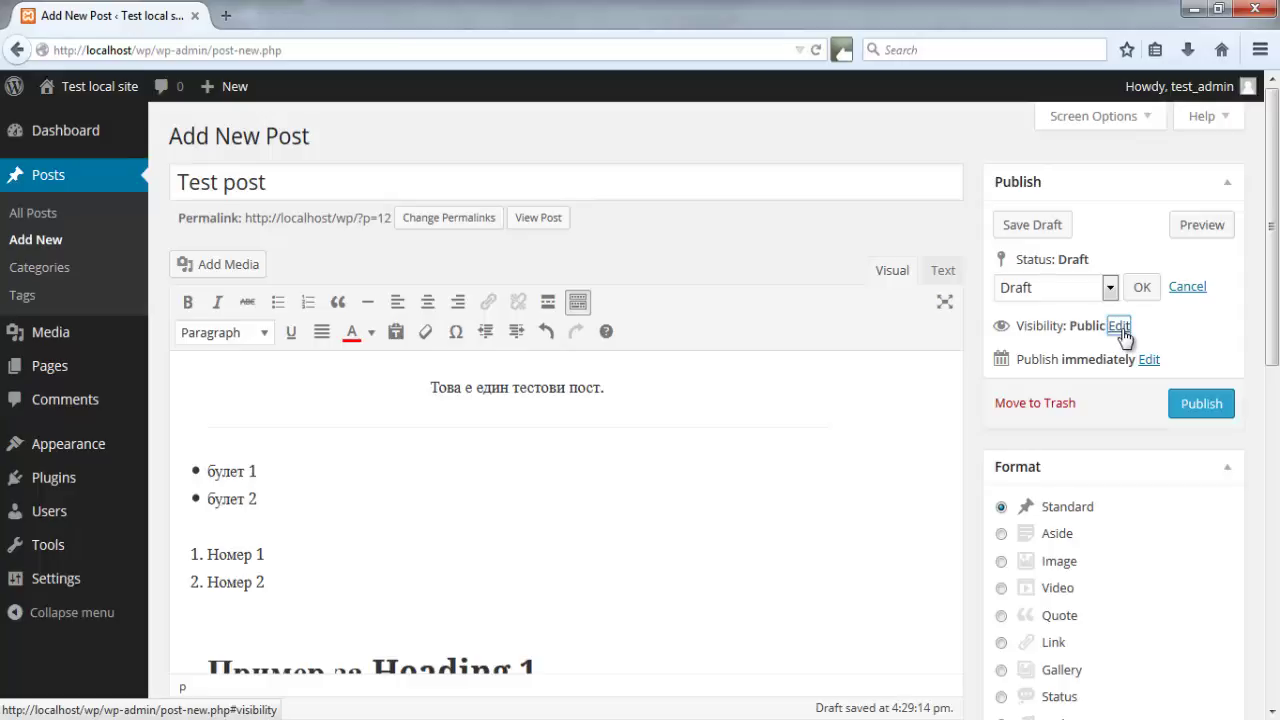
left_click(1119, 326)
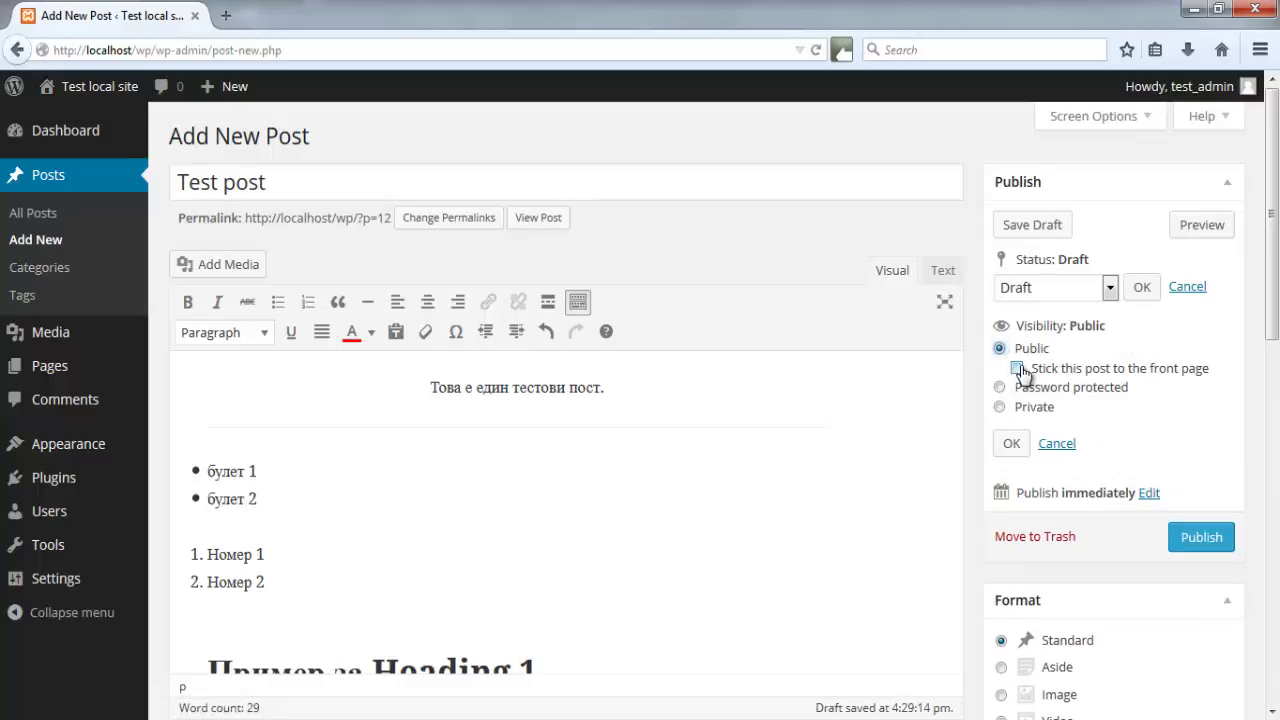
left_click(1055, 444)
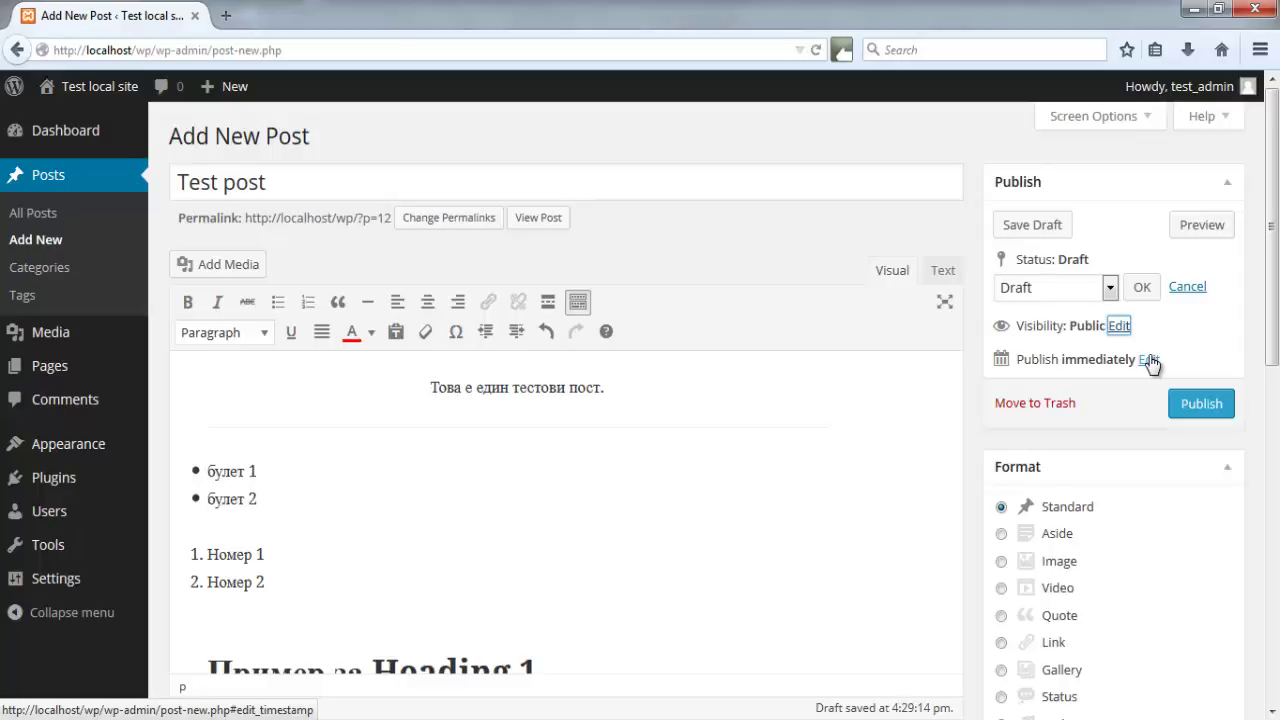
left_click(1148, 359)
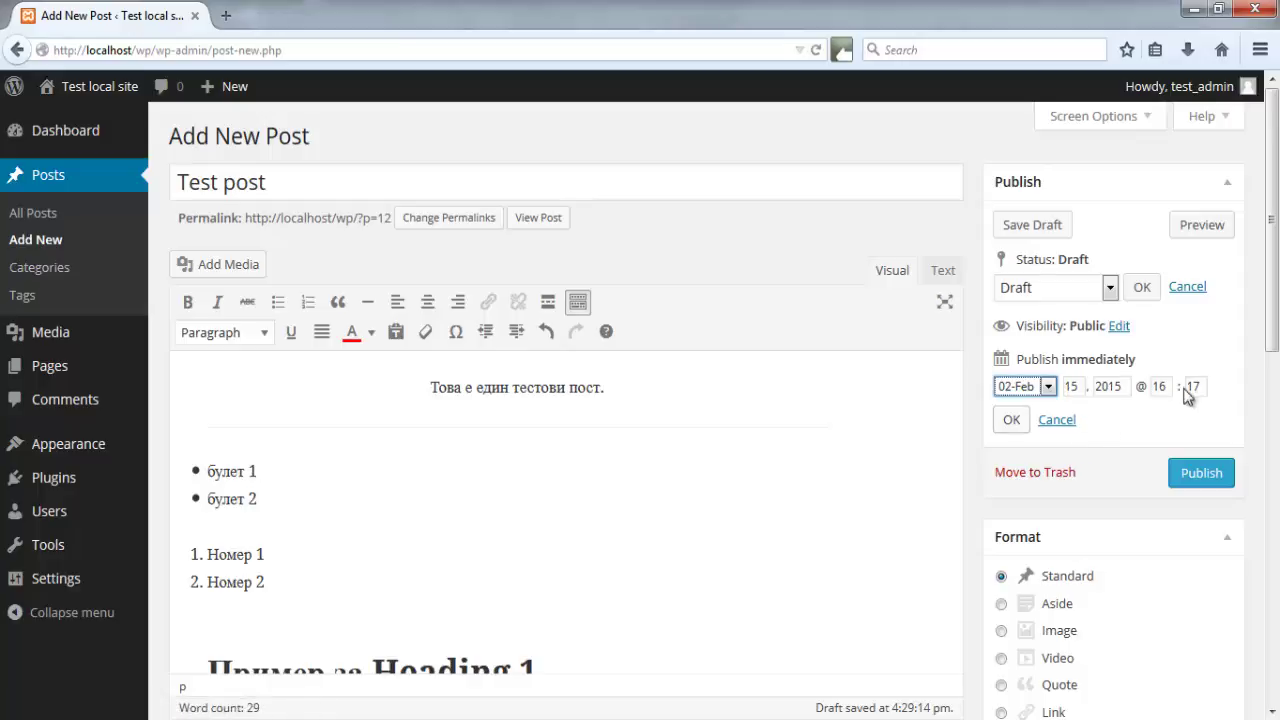
left_click(1057, 419)
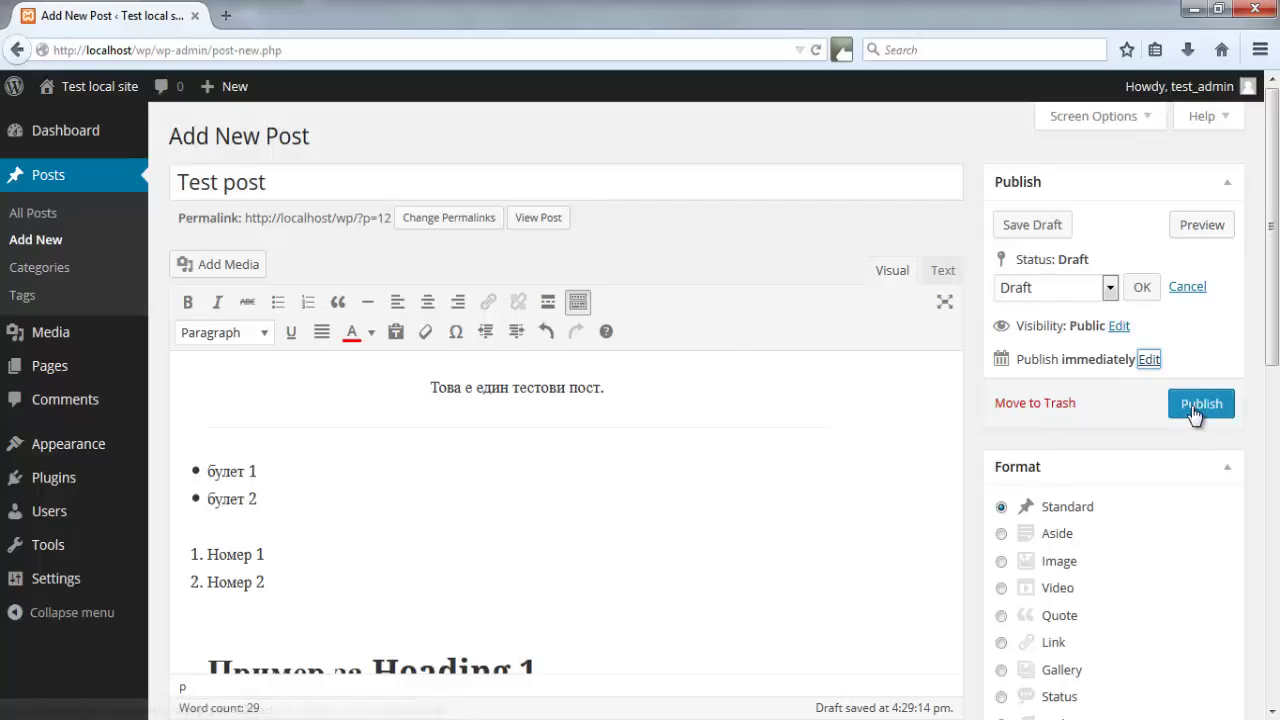
Assign the post to the category Sample Category 1
scroll(922, 421, "down", 2)
scroll(920, 421, "down", 2)
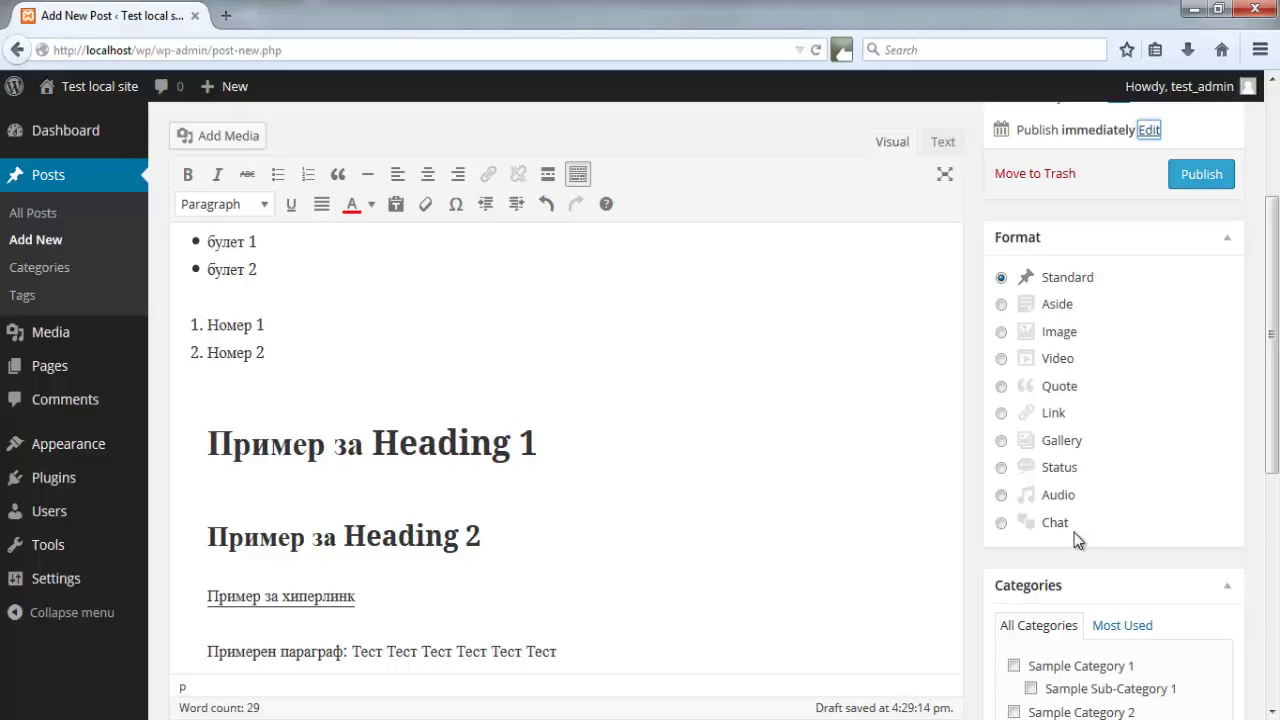
scroll(884, 440, "down", 3)
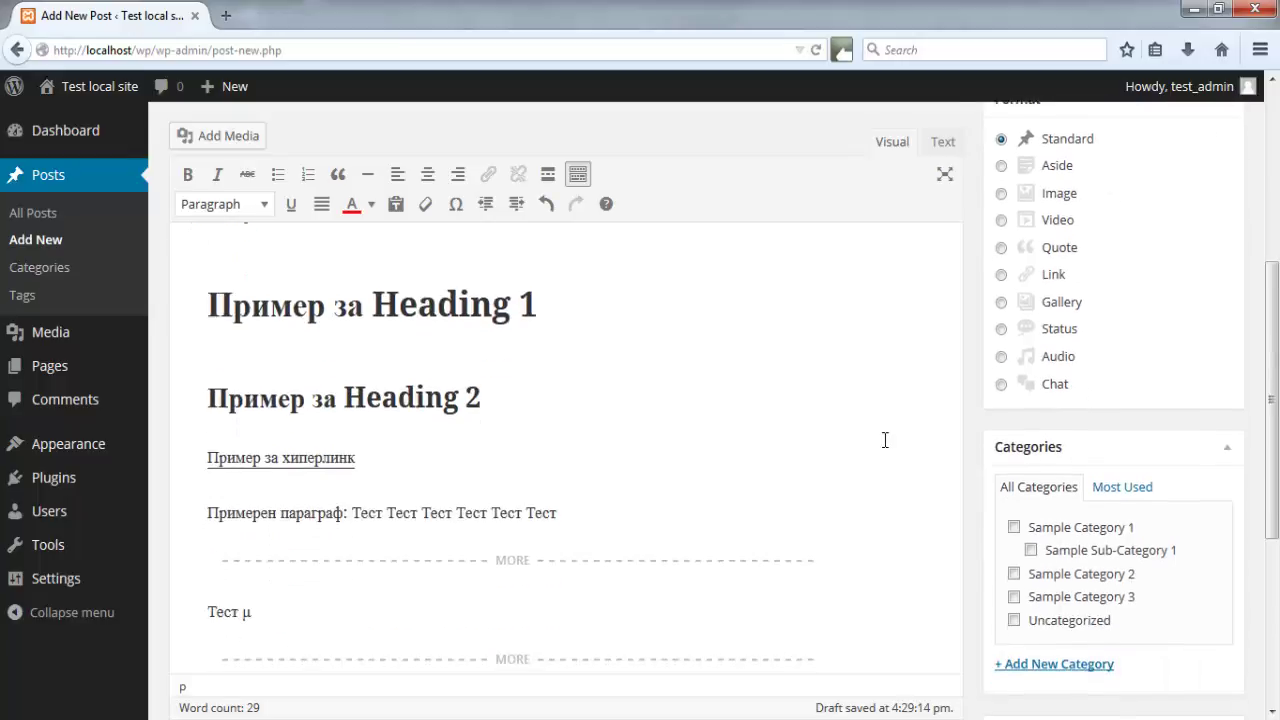
scroll(900, 440, "down", 2)
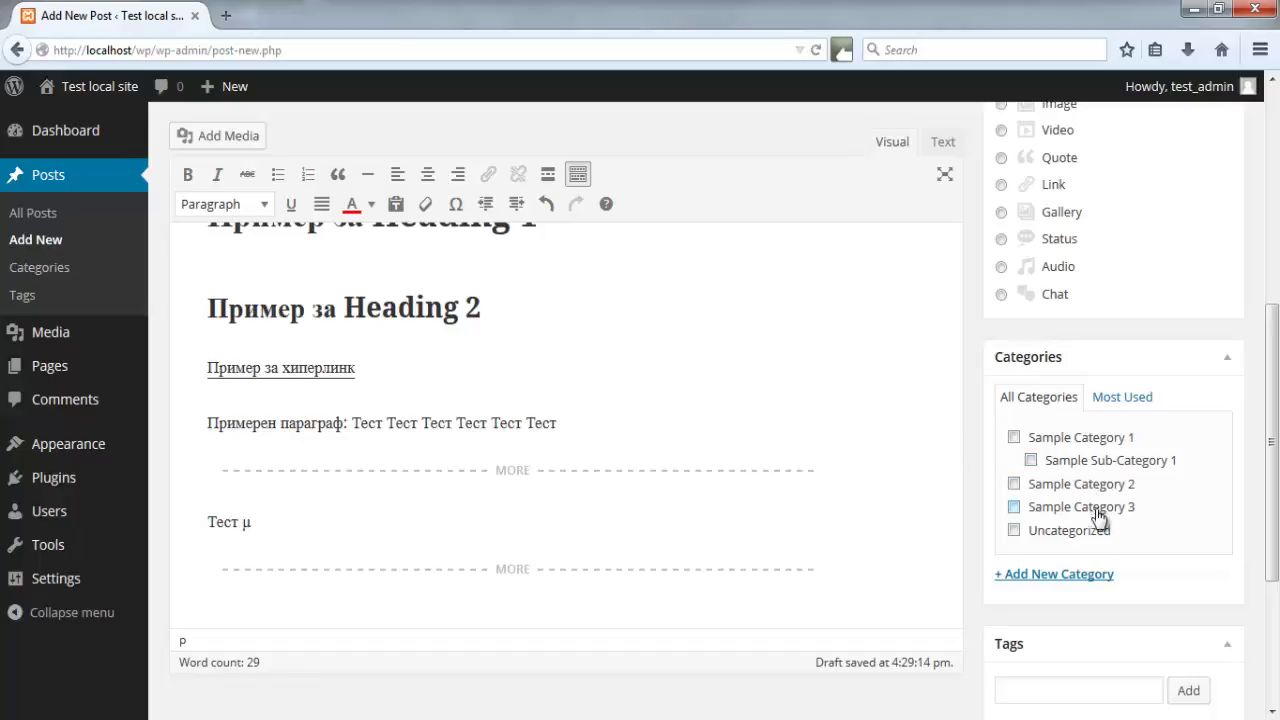
left_click(1014, 440)
Add the tag test3 to the post, choosing it from the most used tags
scroll(920, 410, "down", 1)
scroll(920, 410, "down", 2)
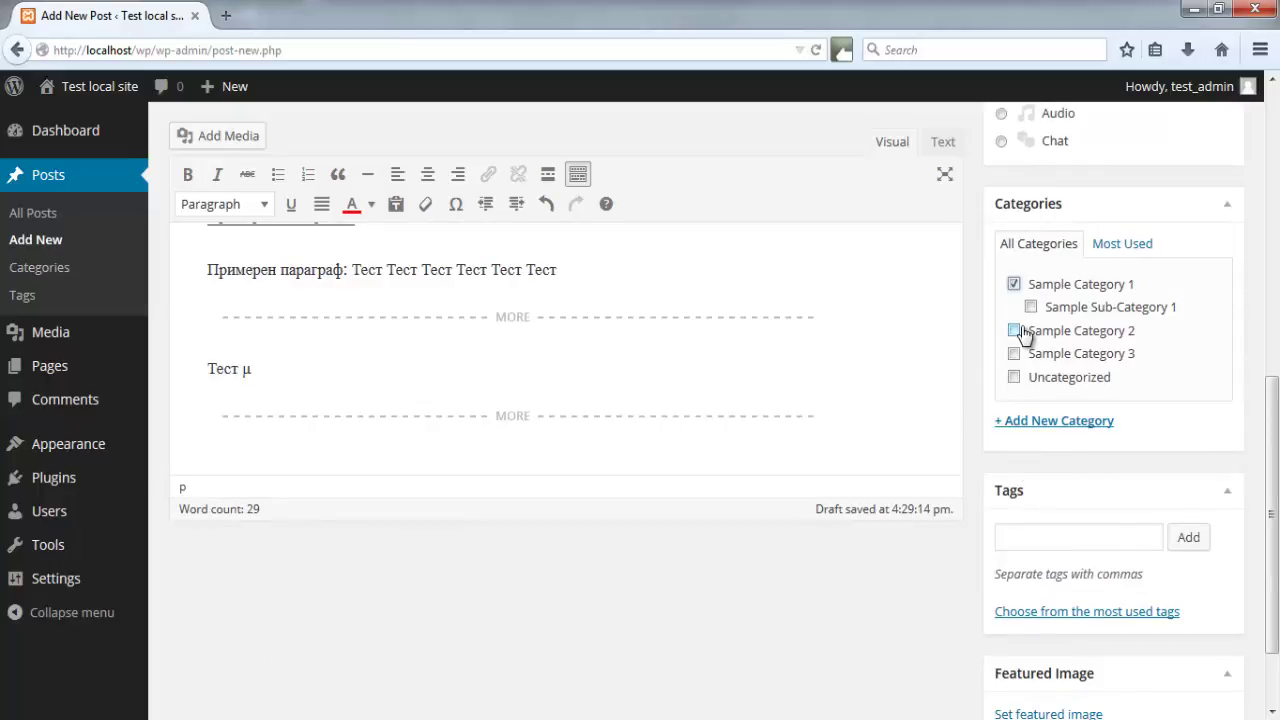
left_click(1016, 531)
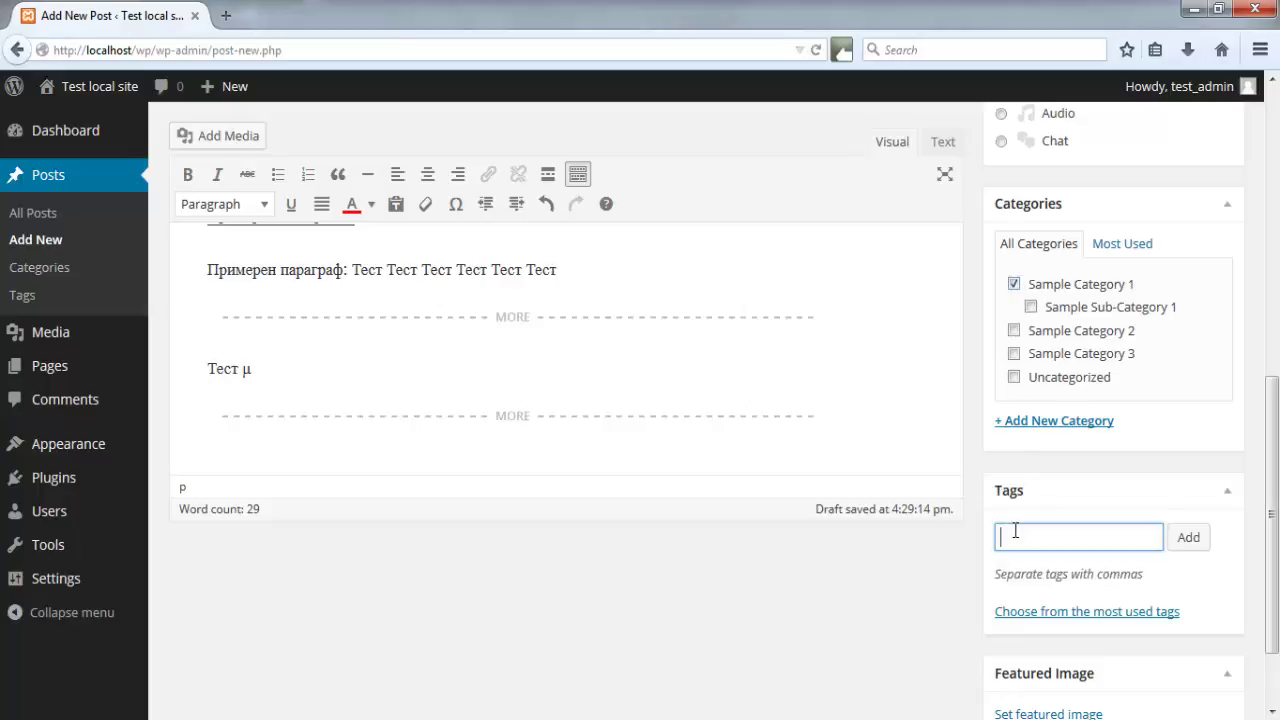
left_click(1026, 612)
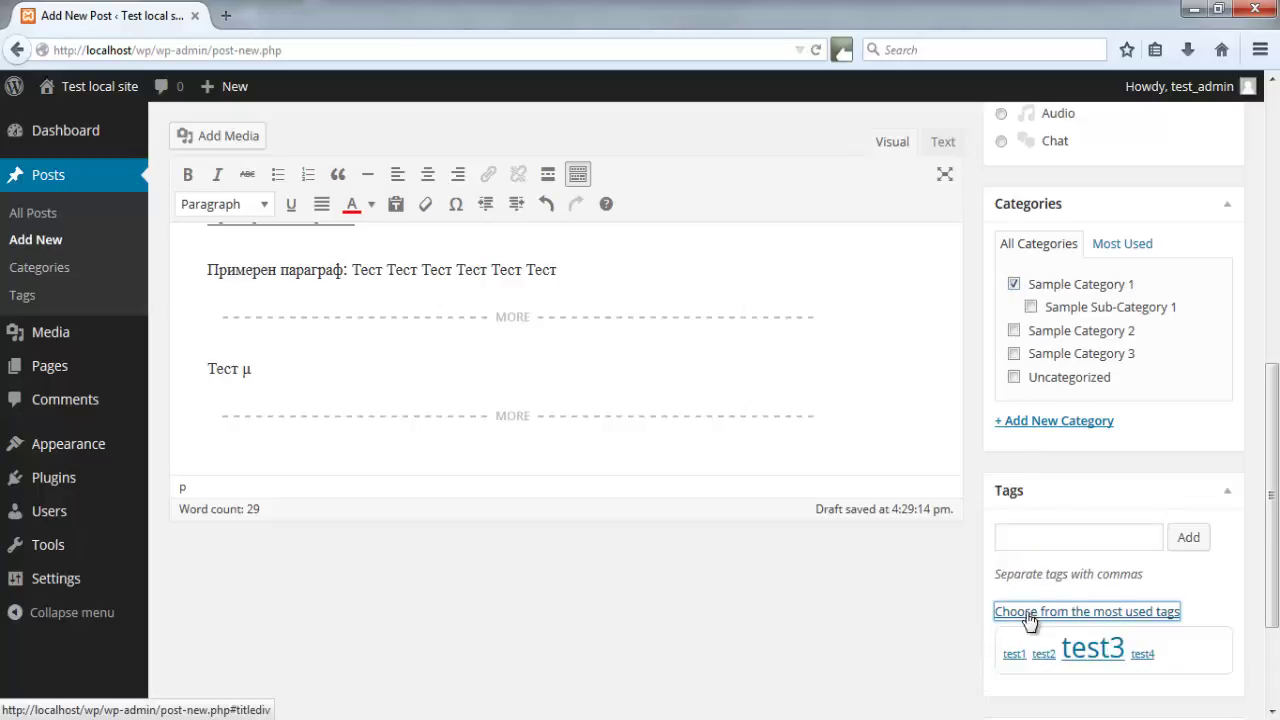
scroll(943, 594, "down", 2)
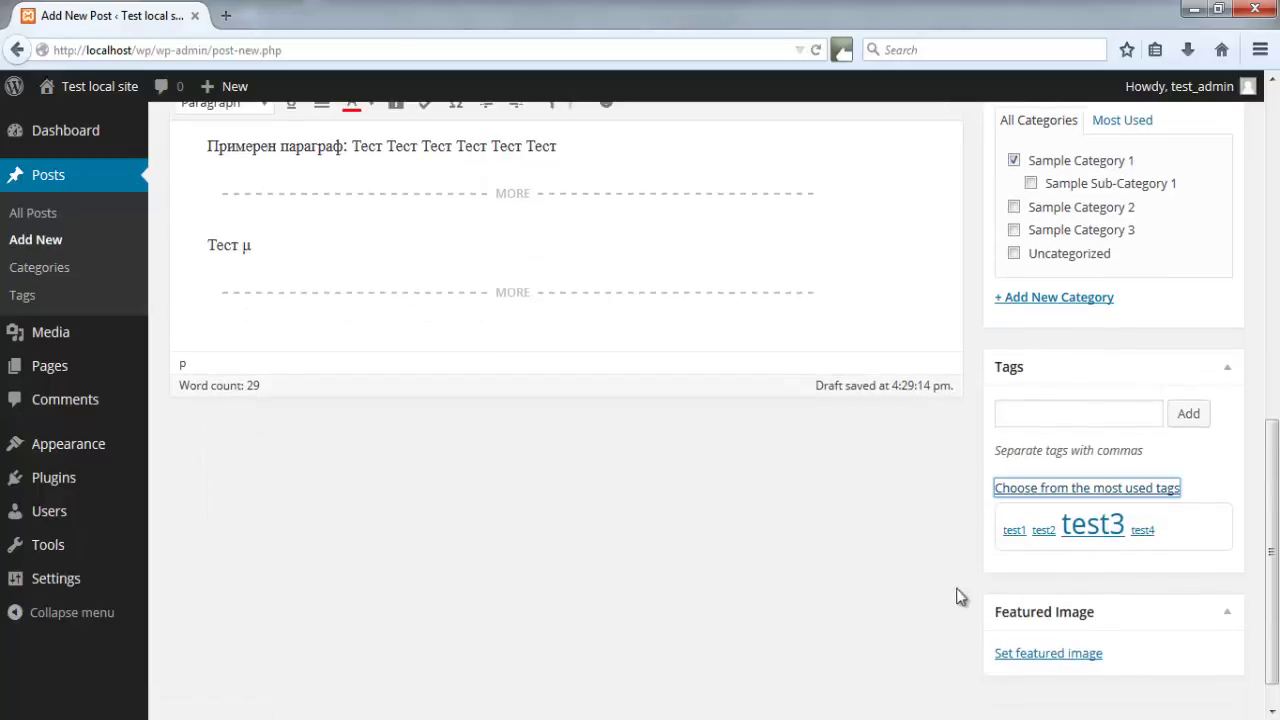
left_click(1088, 524)
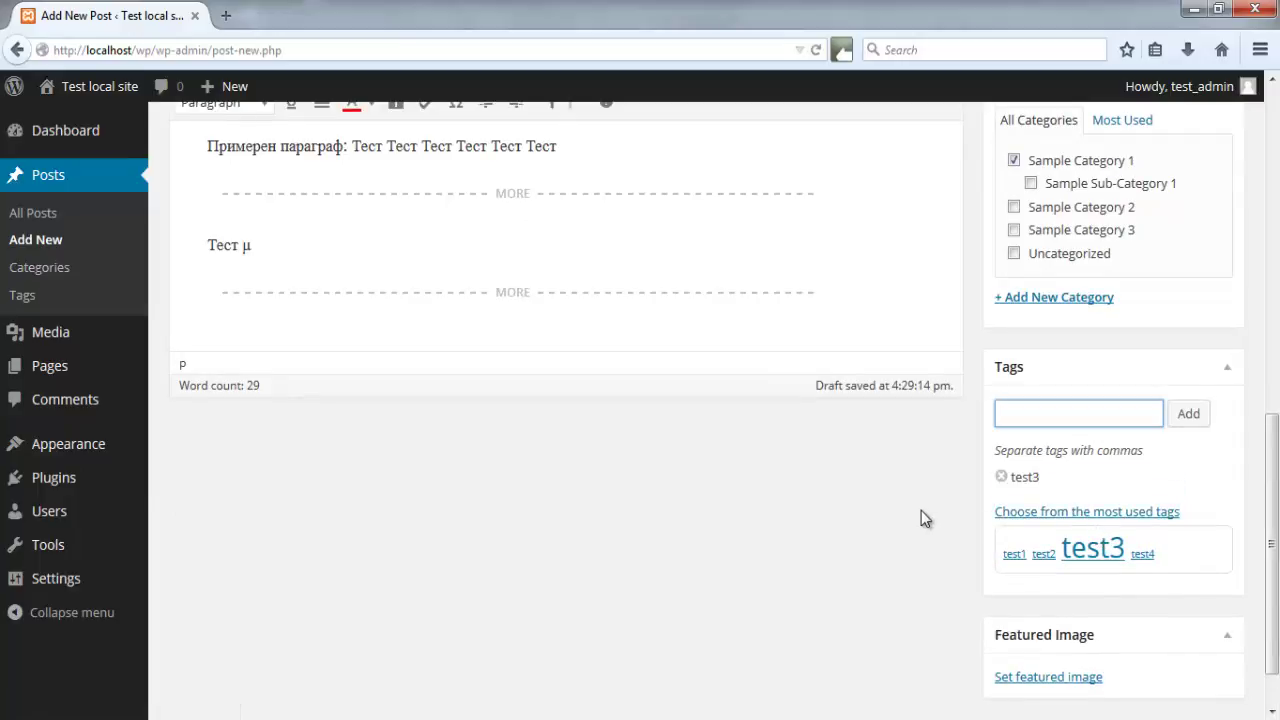
View the media library for setting a featured image and close it without choosing an image
scroll(921, 517, "down", 1)
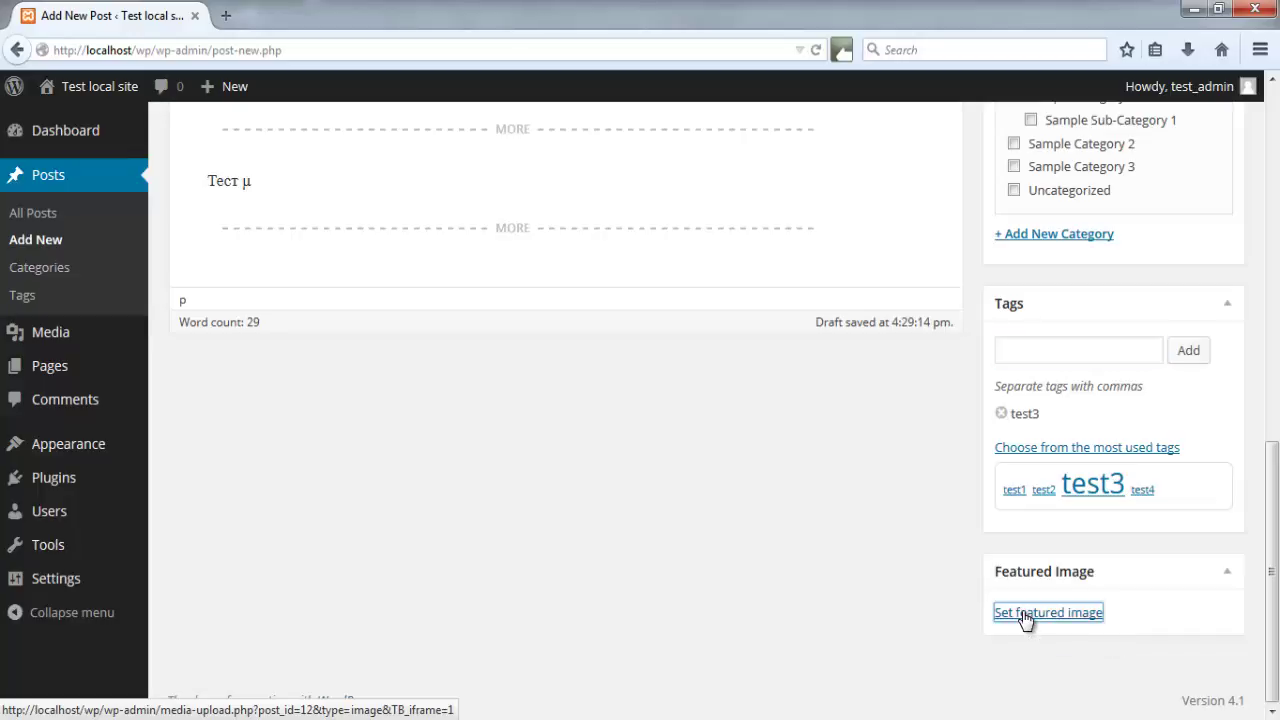
left_click(1025, 613)
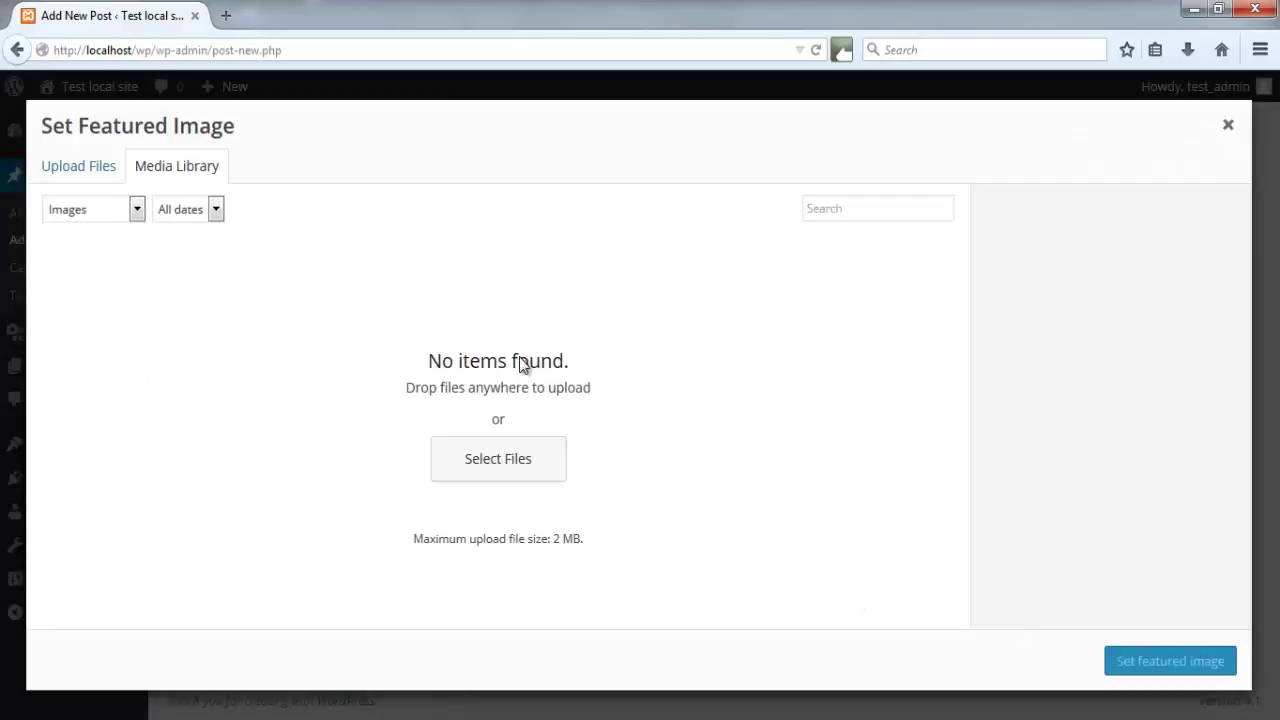
left_click(1227, 127)
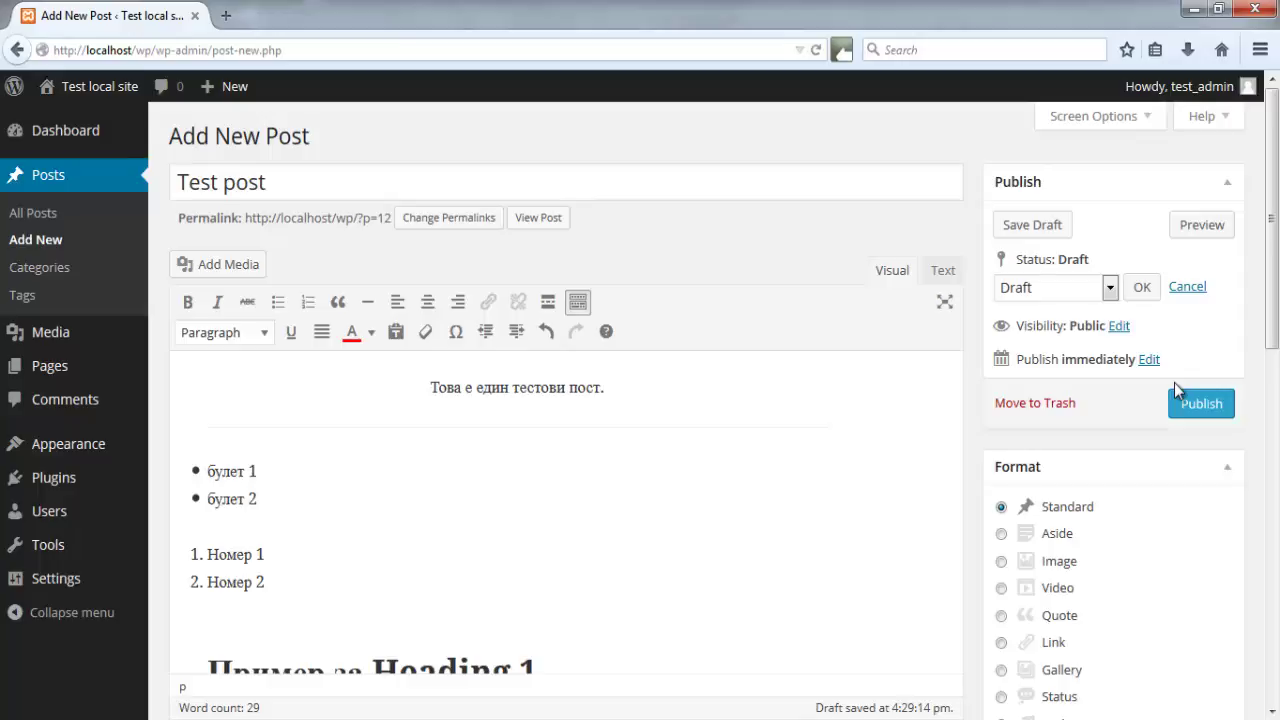
Publish the post and look over the published page down to its date, author, category and tag line
left_click(1190, 402)
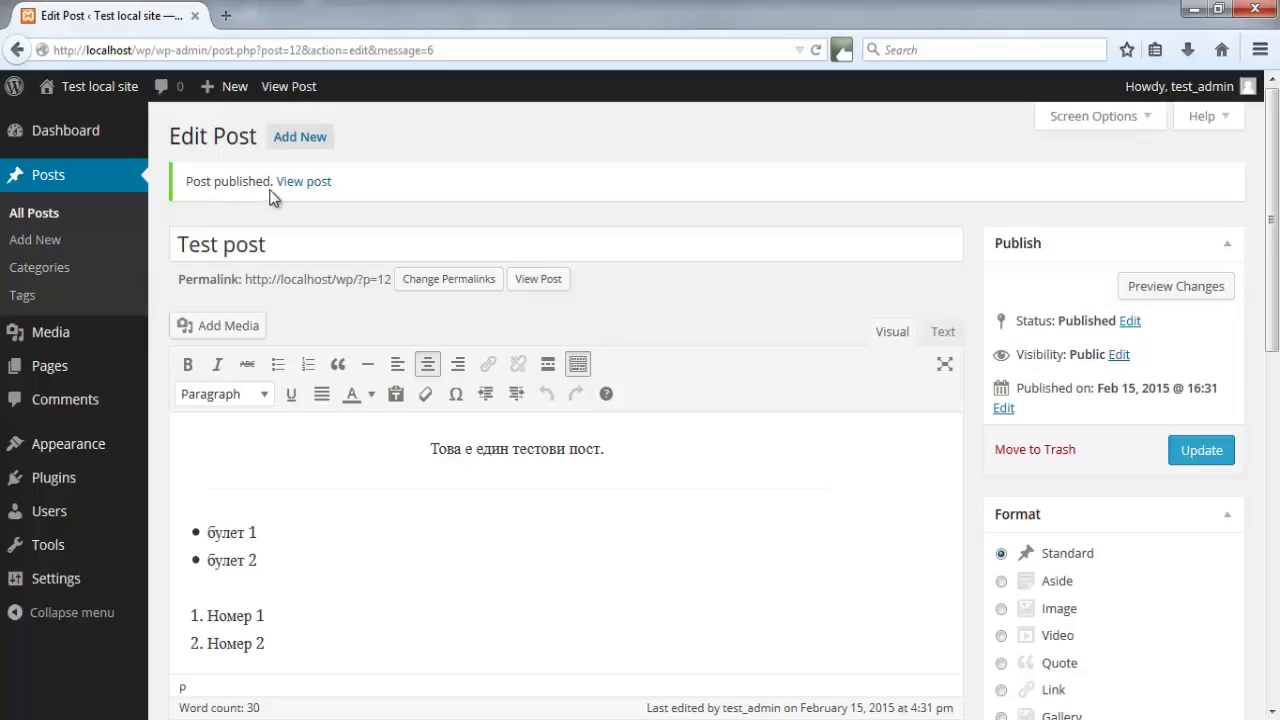
left_click(300, 184)
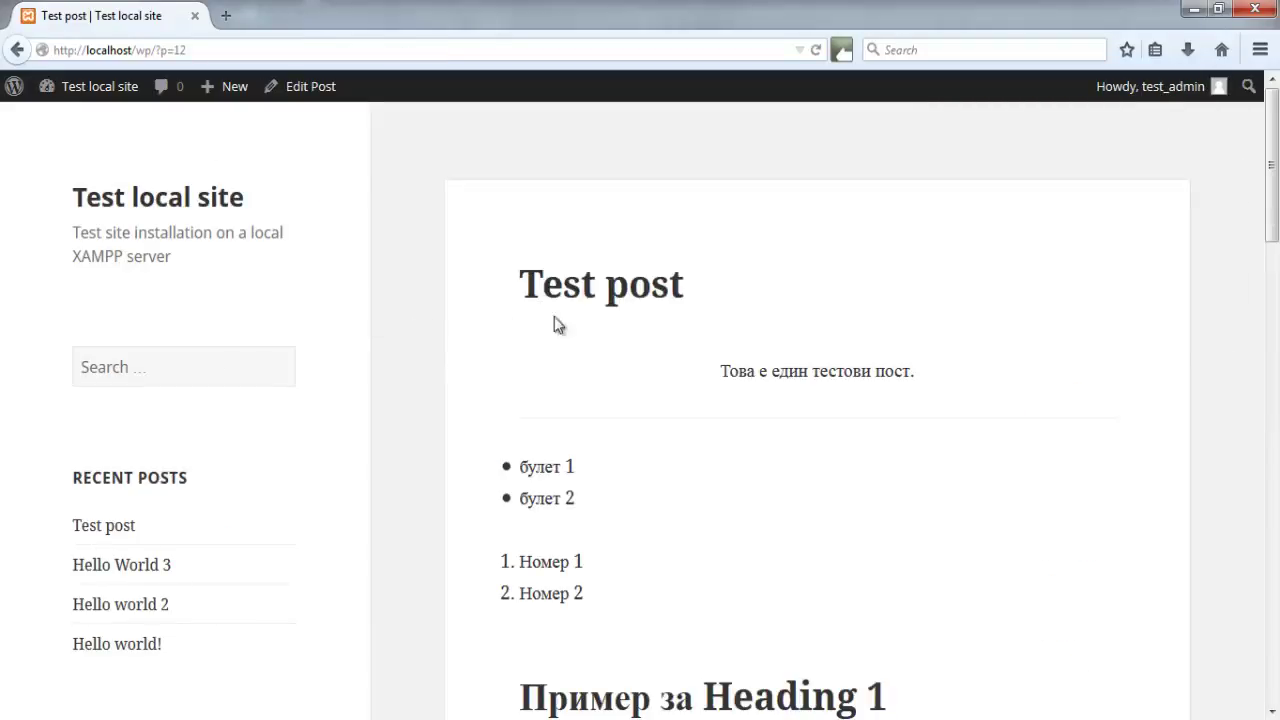
scroll(751, 406, "down", 6)
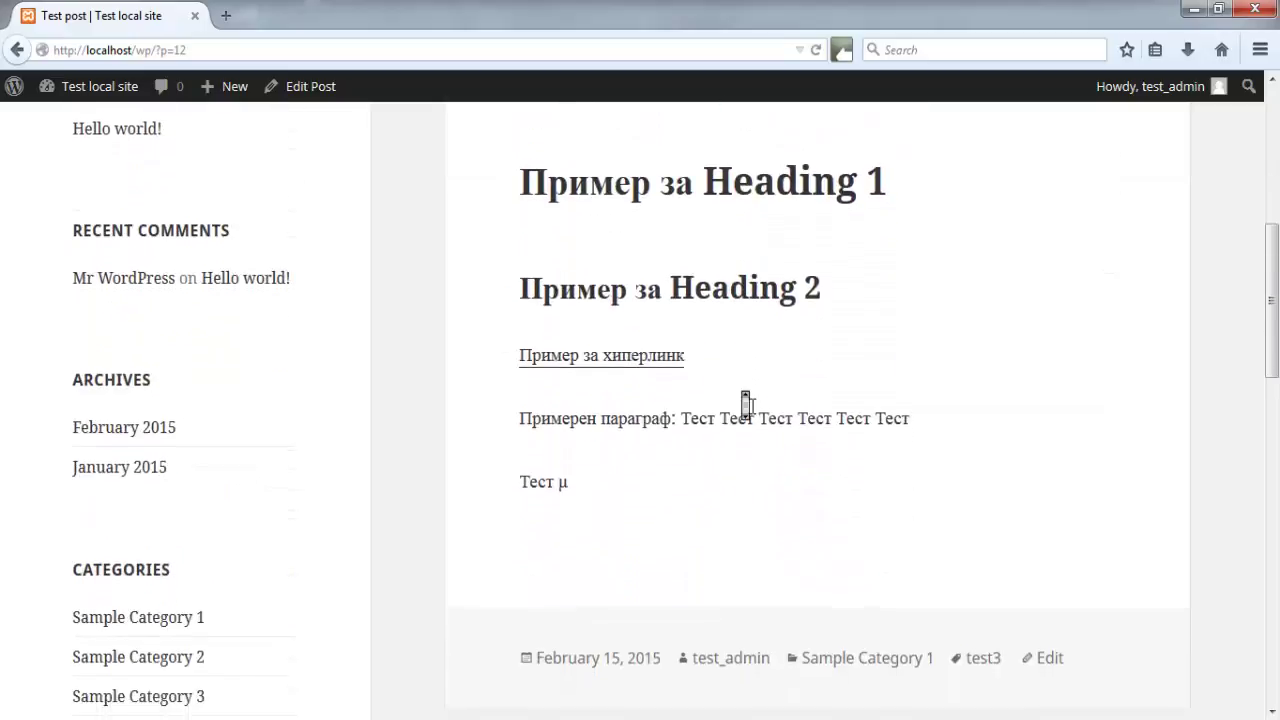
scroll(751, 406, "down", 1)
scroll(751, 406, "up", 1)
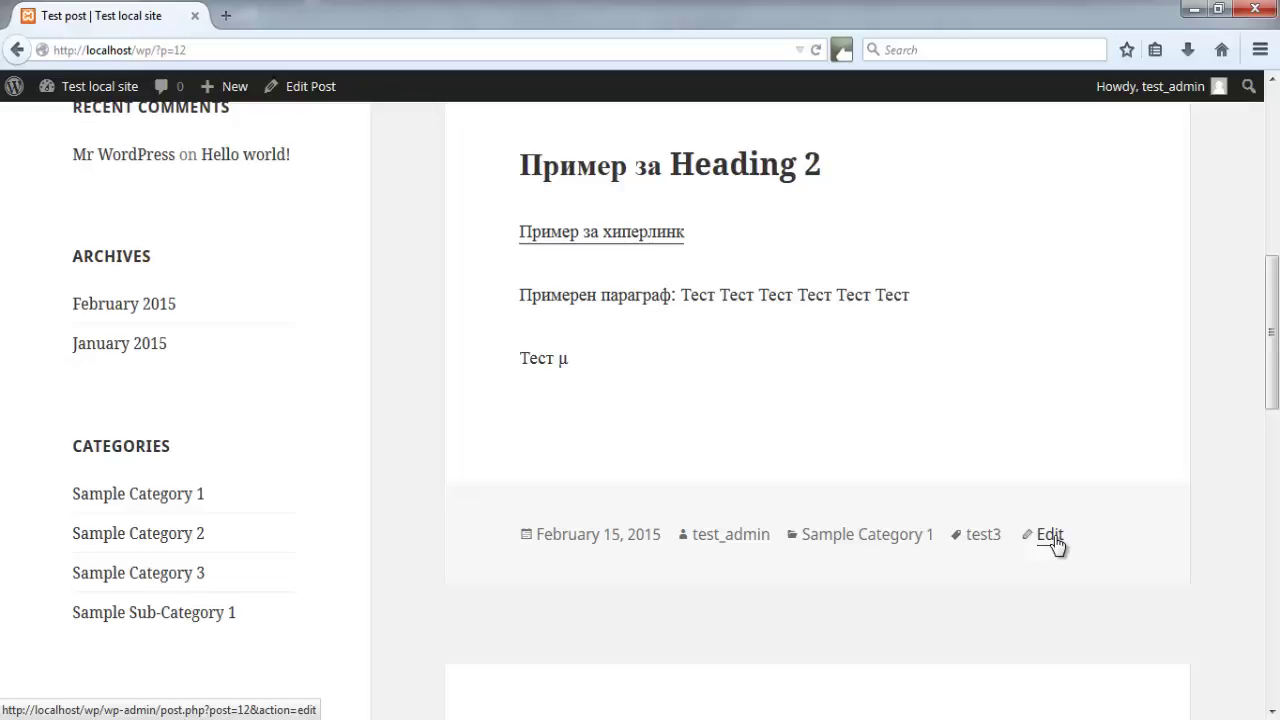
Reopen the published post for editing and, from its permalink option, change the site's permalink structure to Post name and save it
left_click(1052, 537)
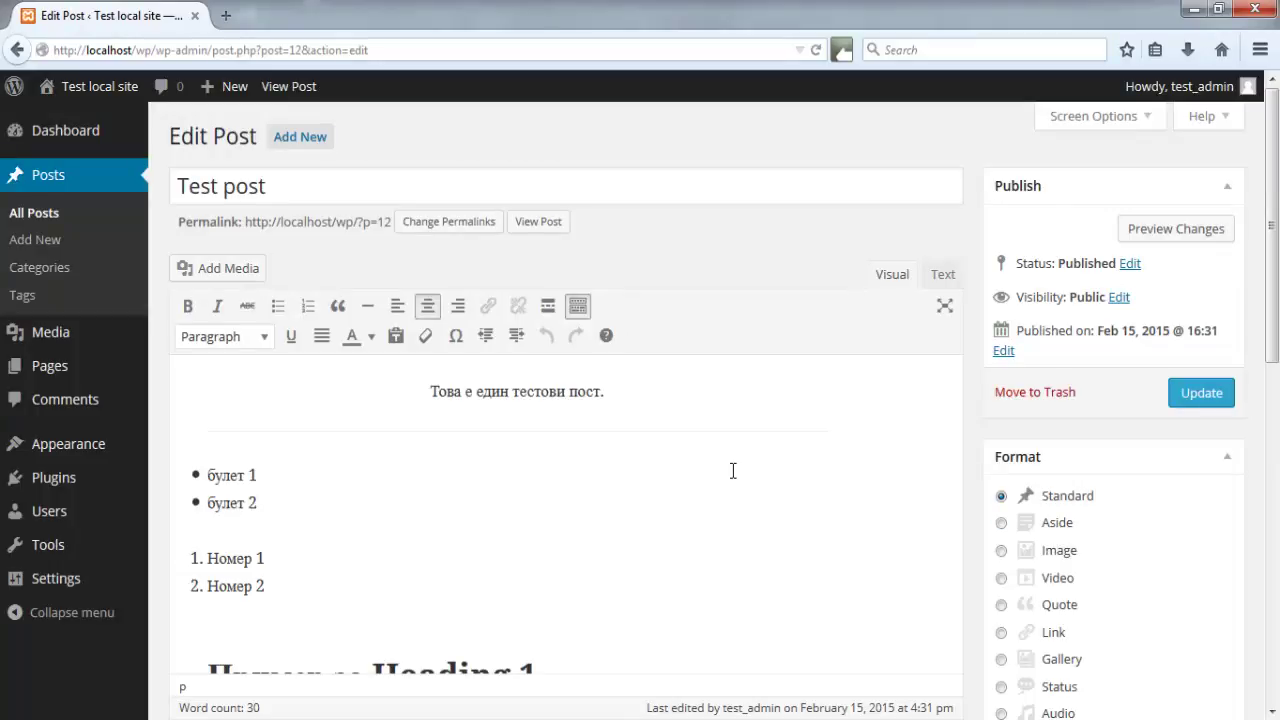
scroll(745, 463, "down", 1)
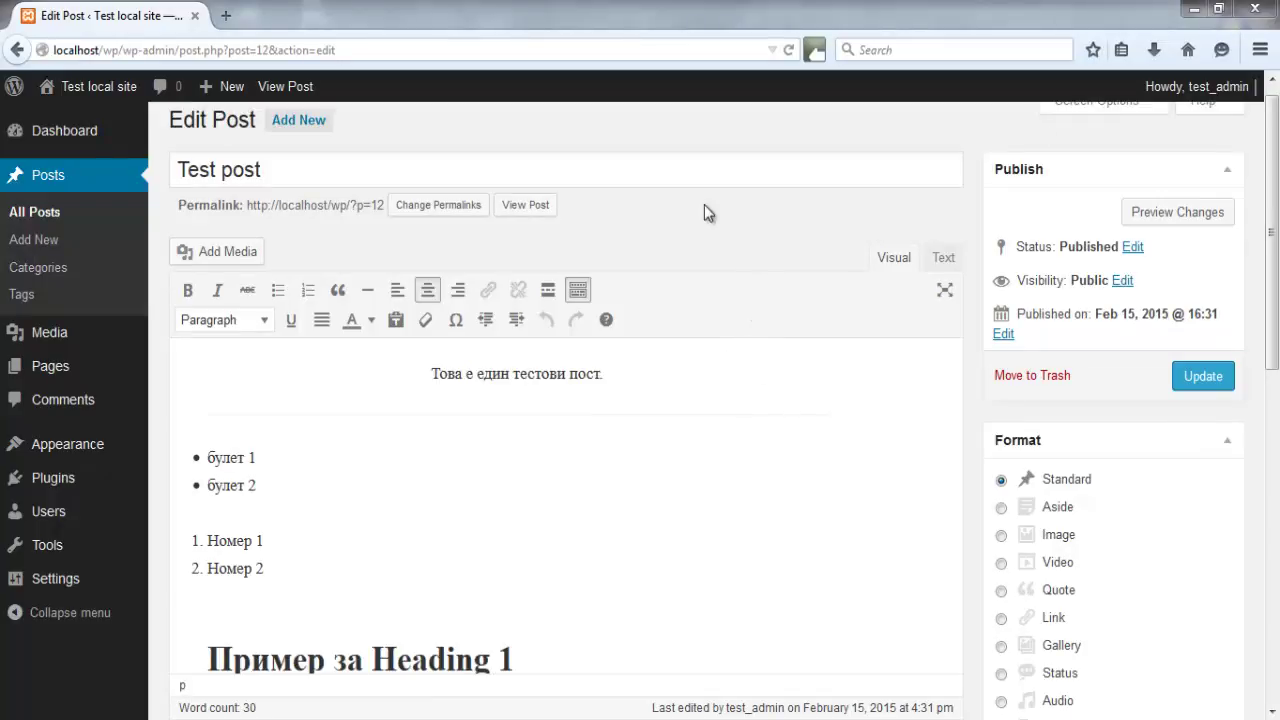
left_click(431, 205)
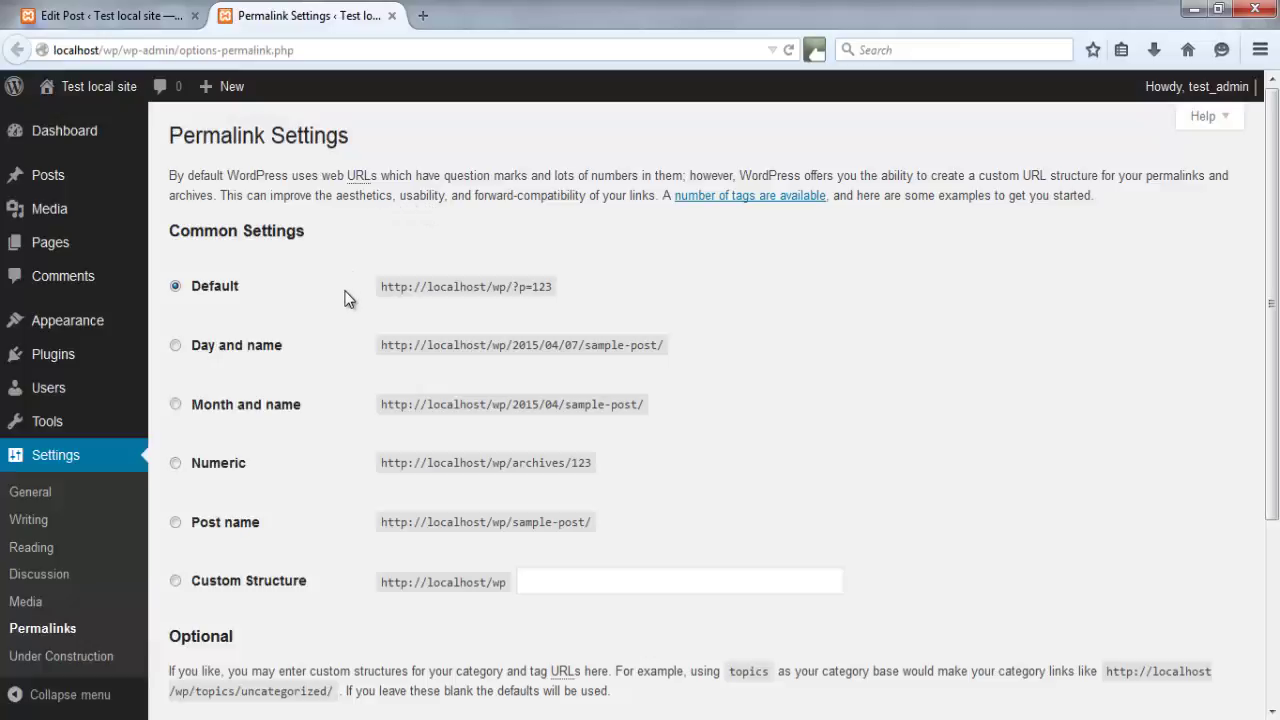
scroll(346, 296, "down", 2)
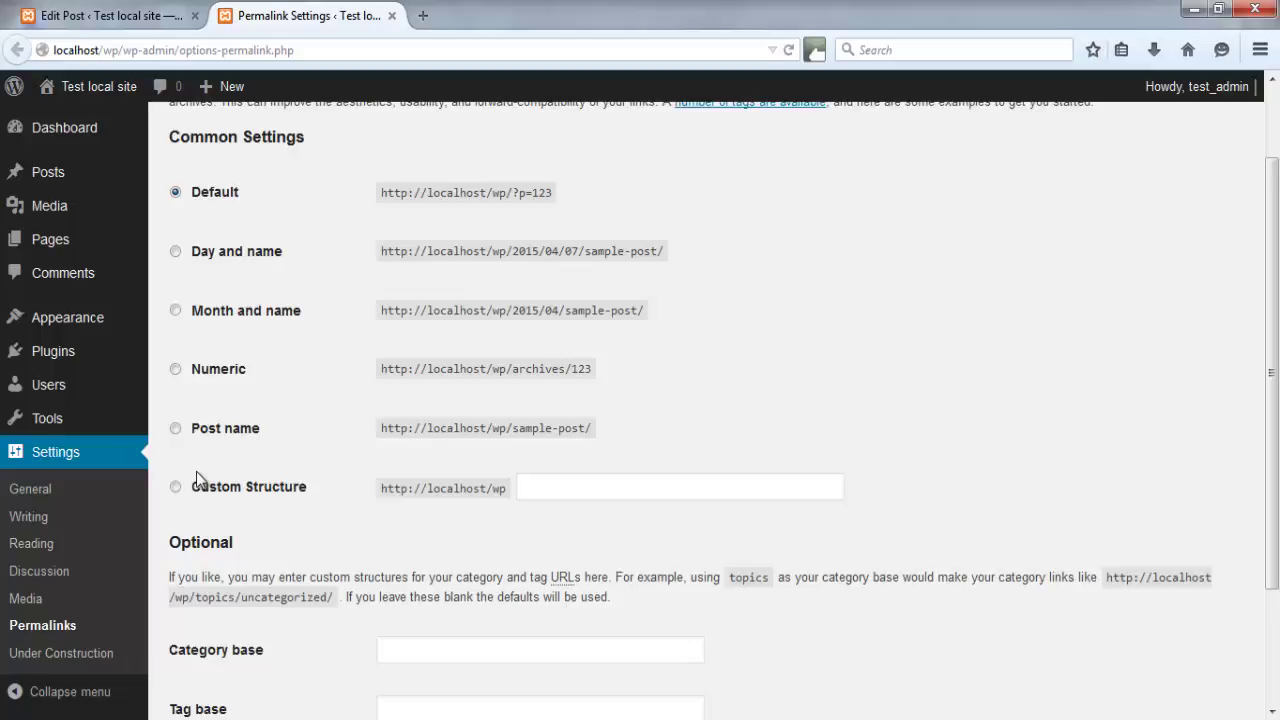
left_click(177, 429)
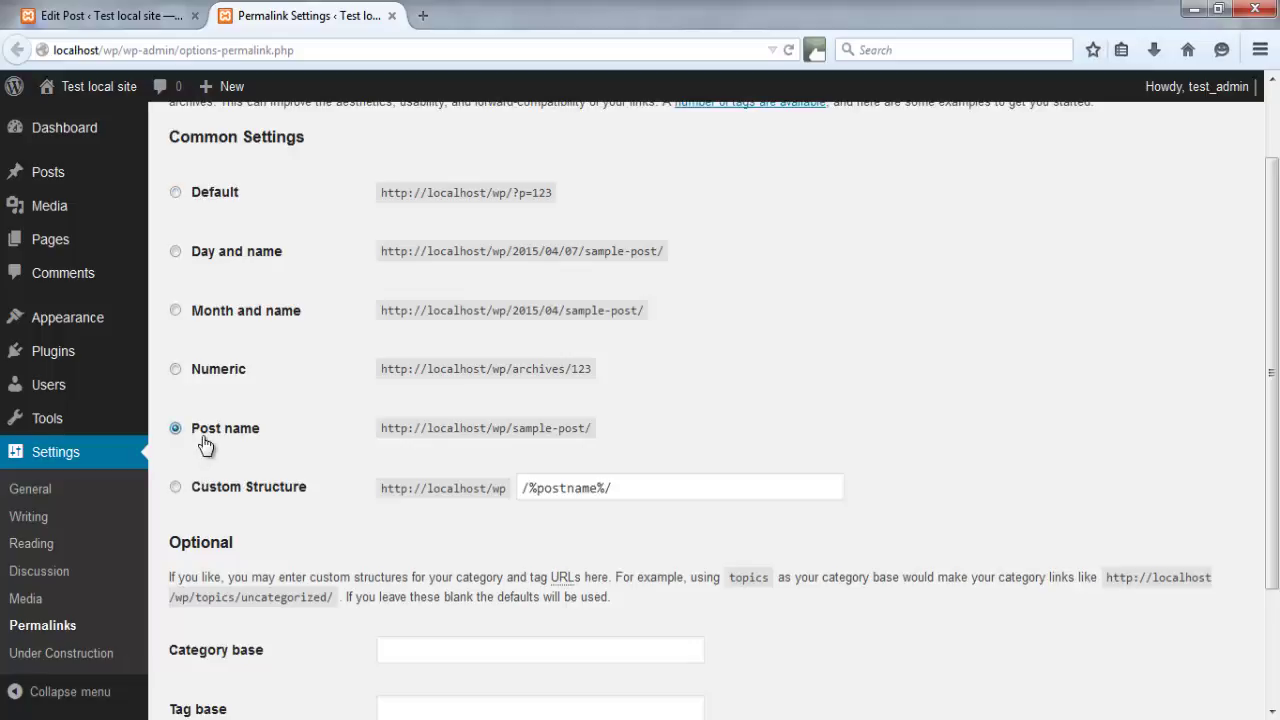
scroll(318, 416, "down", 3)
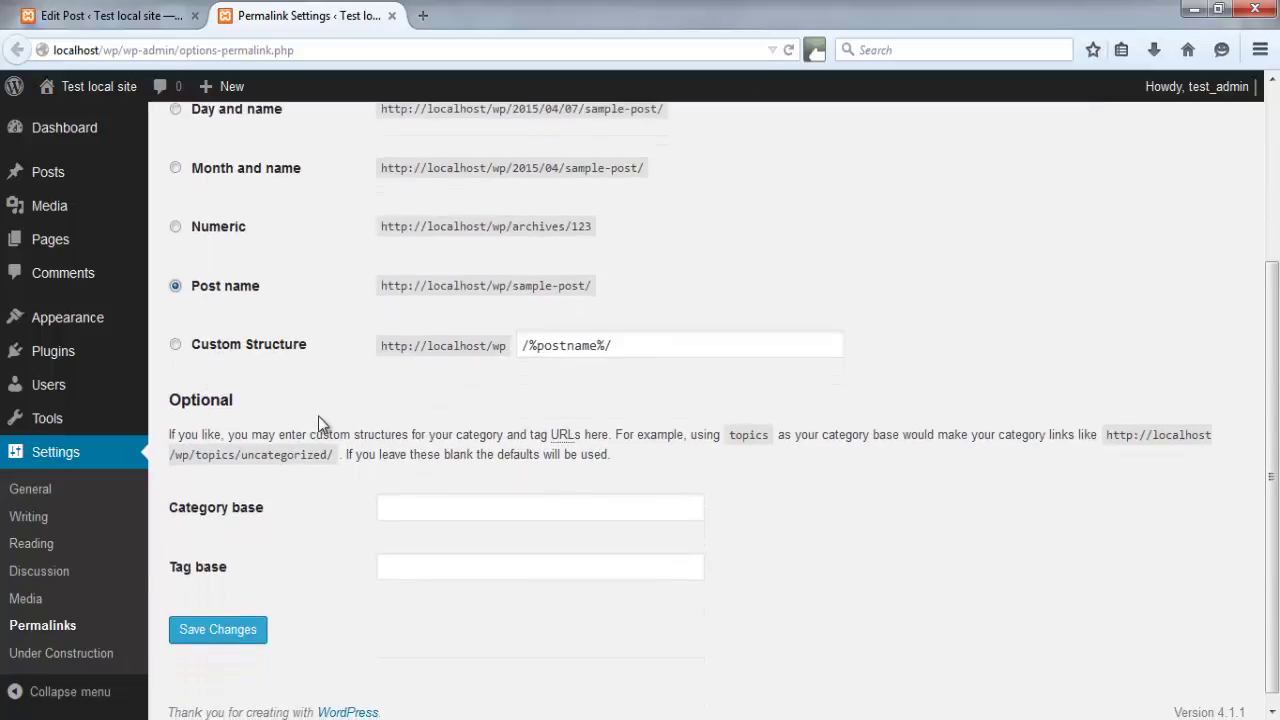
left_click(243, 619)
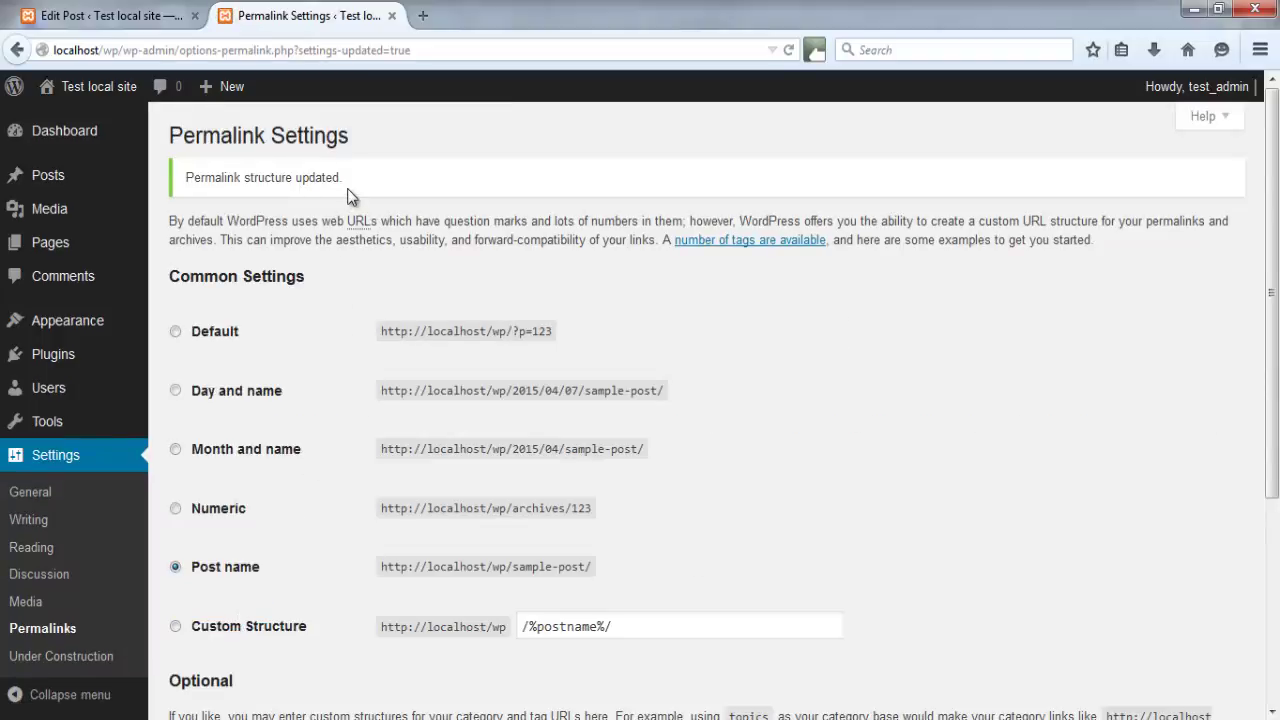
Close the permalink settings page and reload the Test post editor to check the post's permalink
left_click_drag(350, 176, 199, 178)
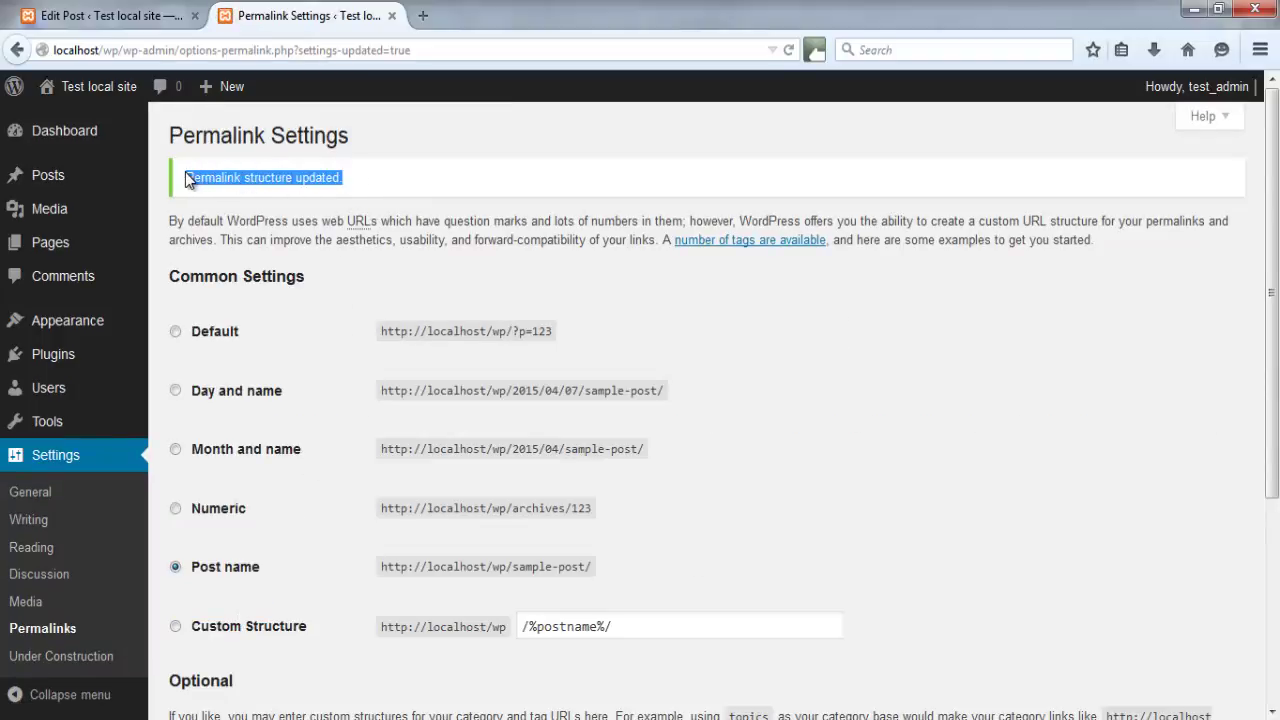
left_click(185, 172)
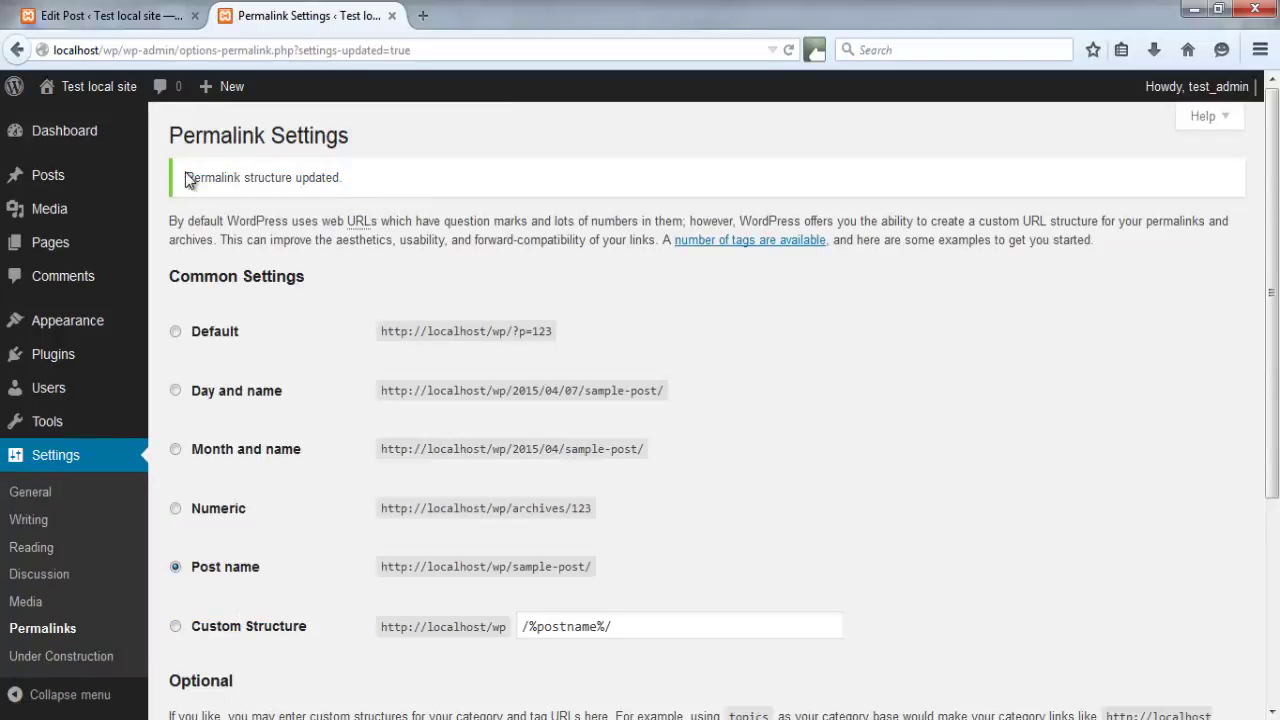
left_click(392, 16)
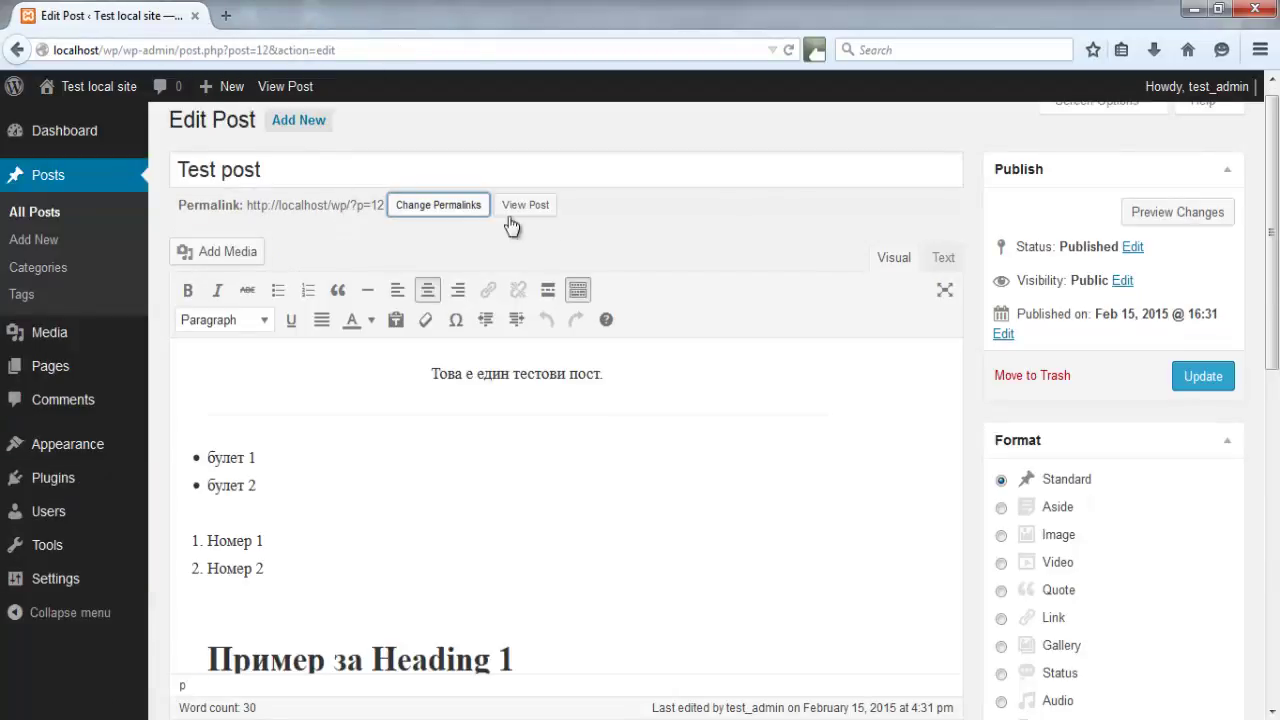
left_click(790, 50)
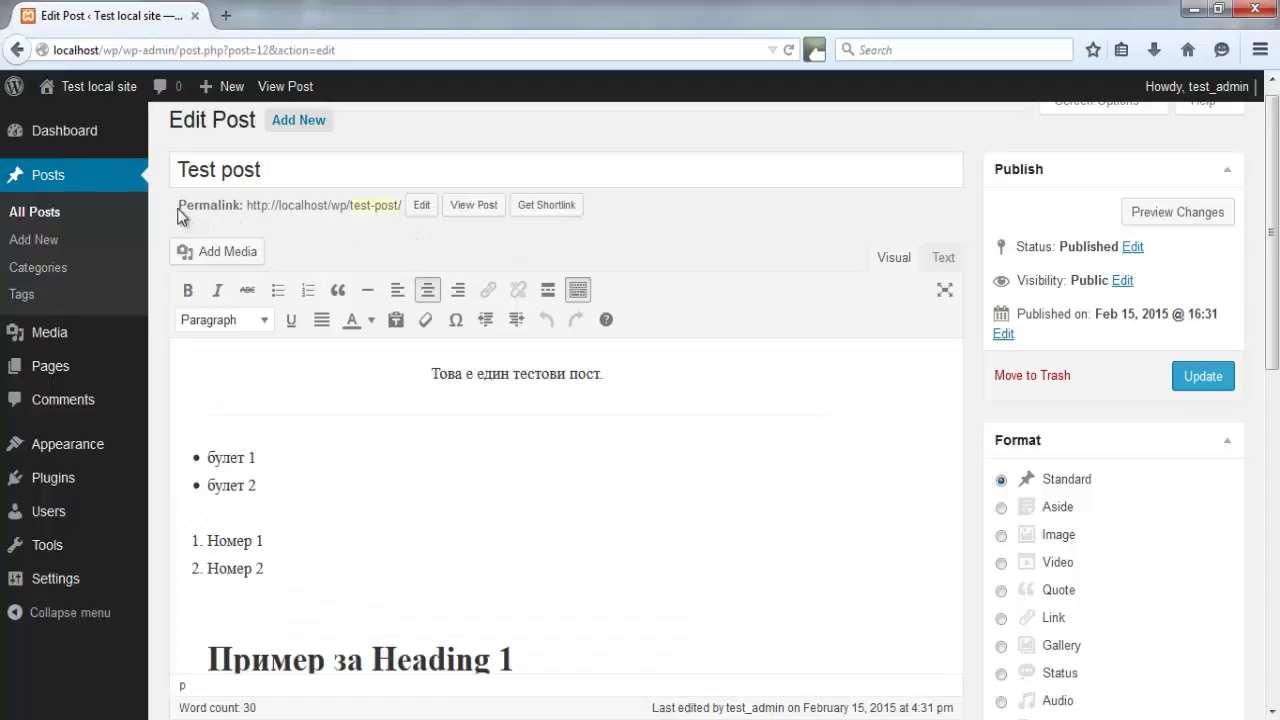
left_click_drag(179, 205, 409, 218)
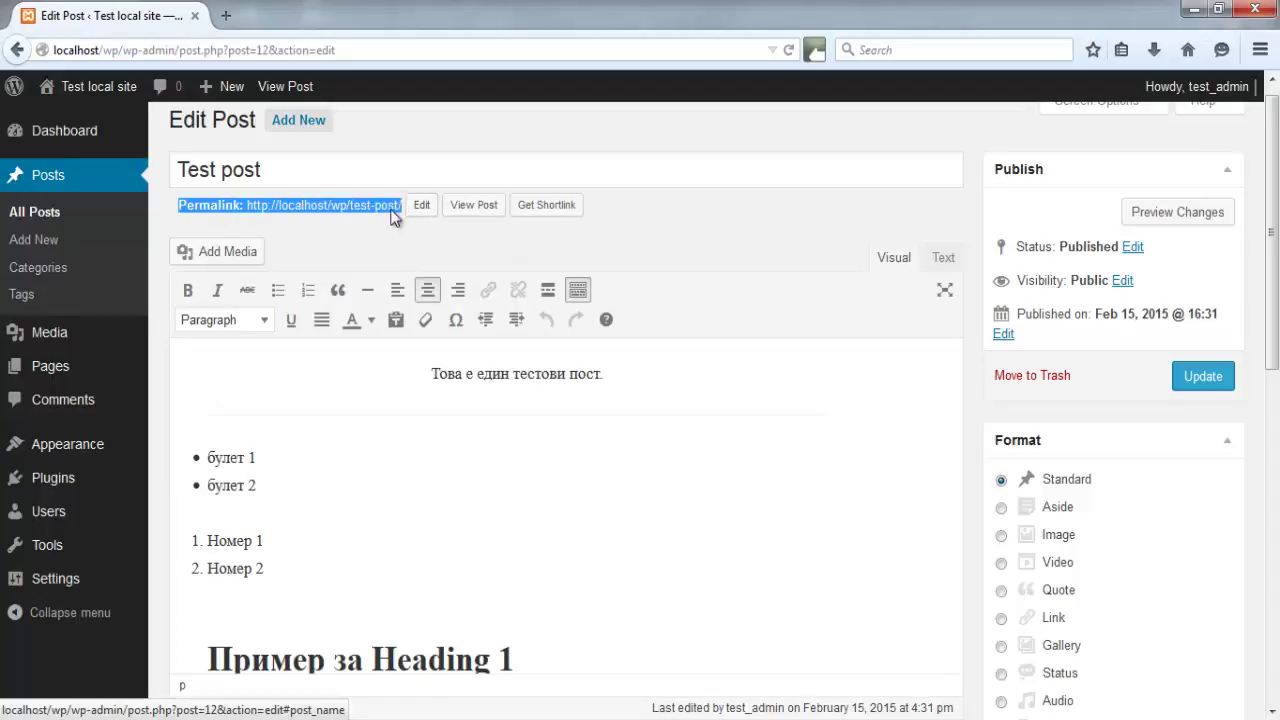
left_click(387, 223)
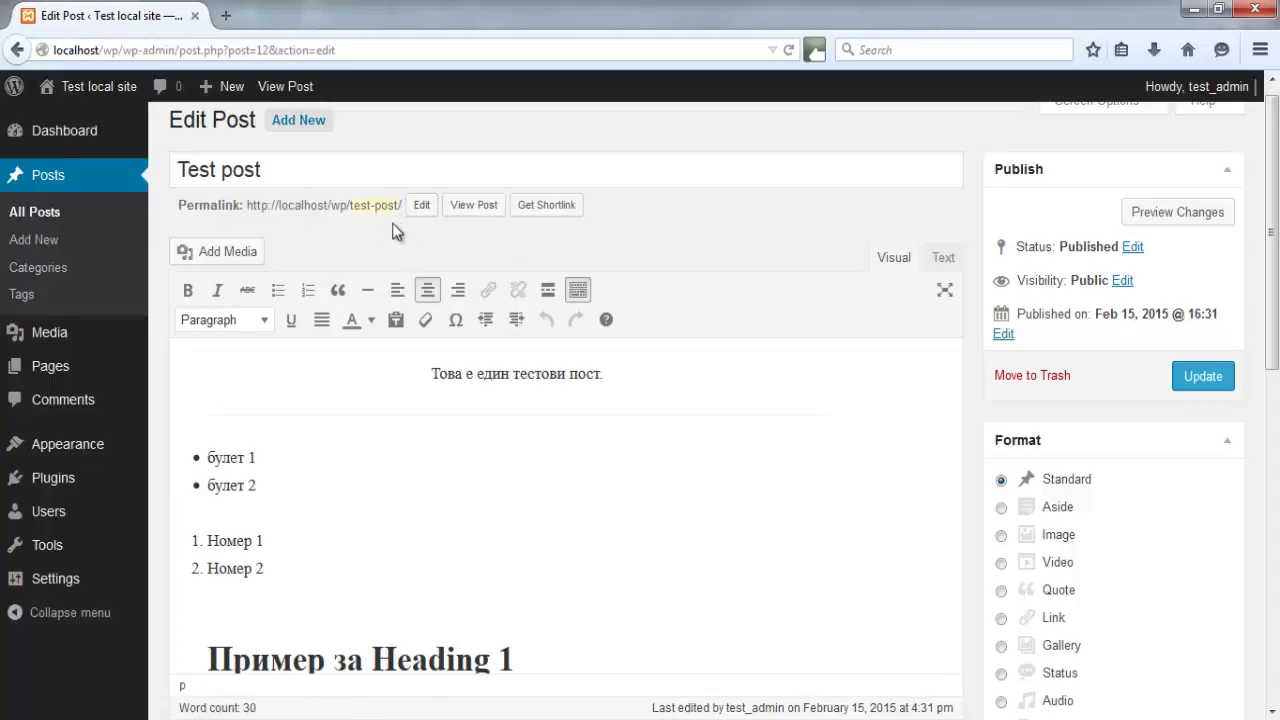
View the post's shortlink, and open its permalink slug for editing, cancelling without a change
left_click(528, 210)
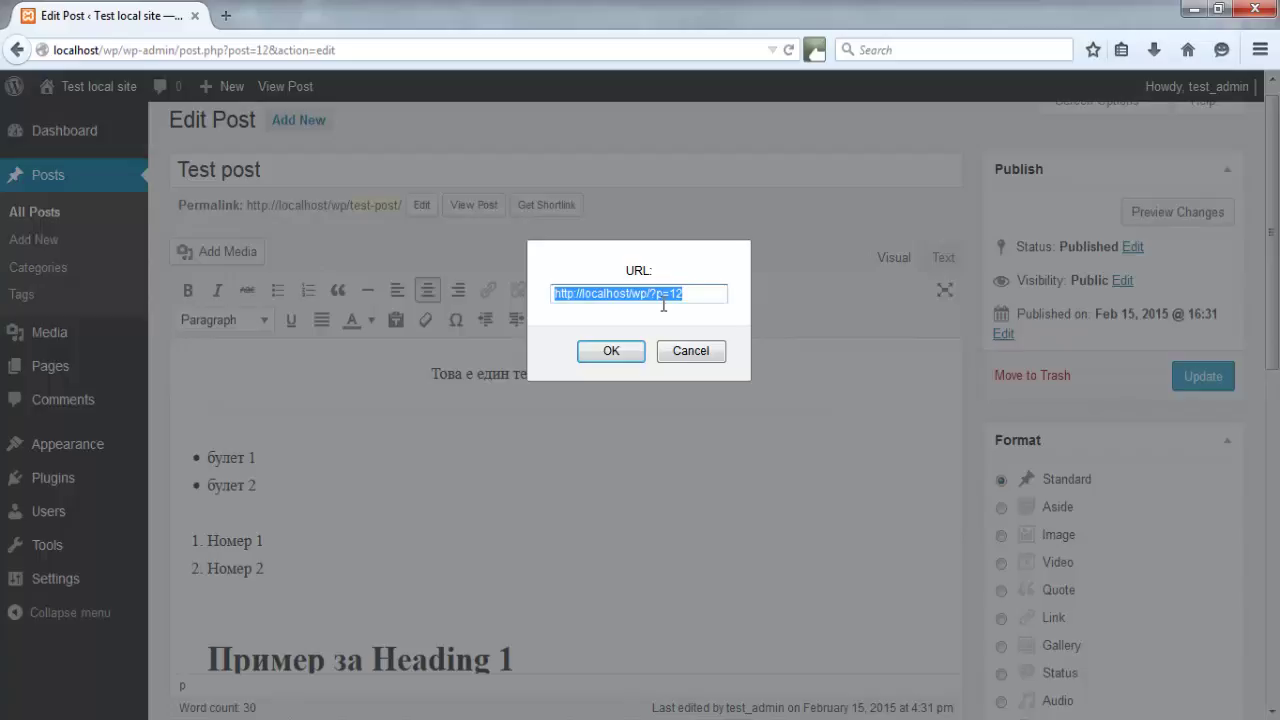
left_click(690, 351)
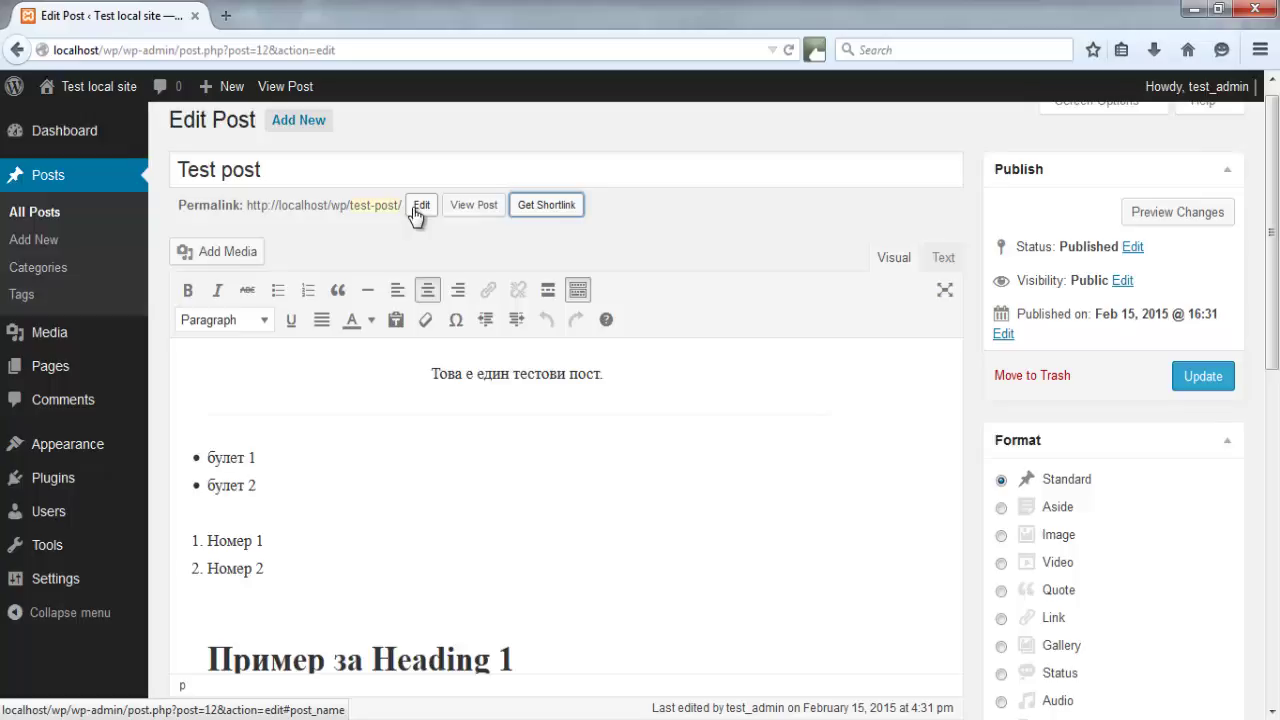
left_click(420, 206)
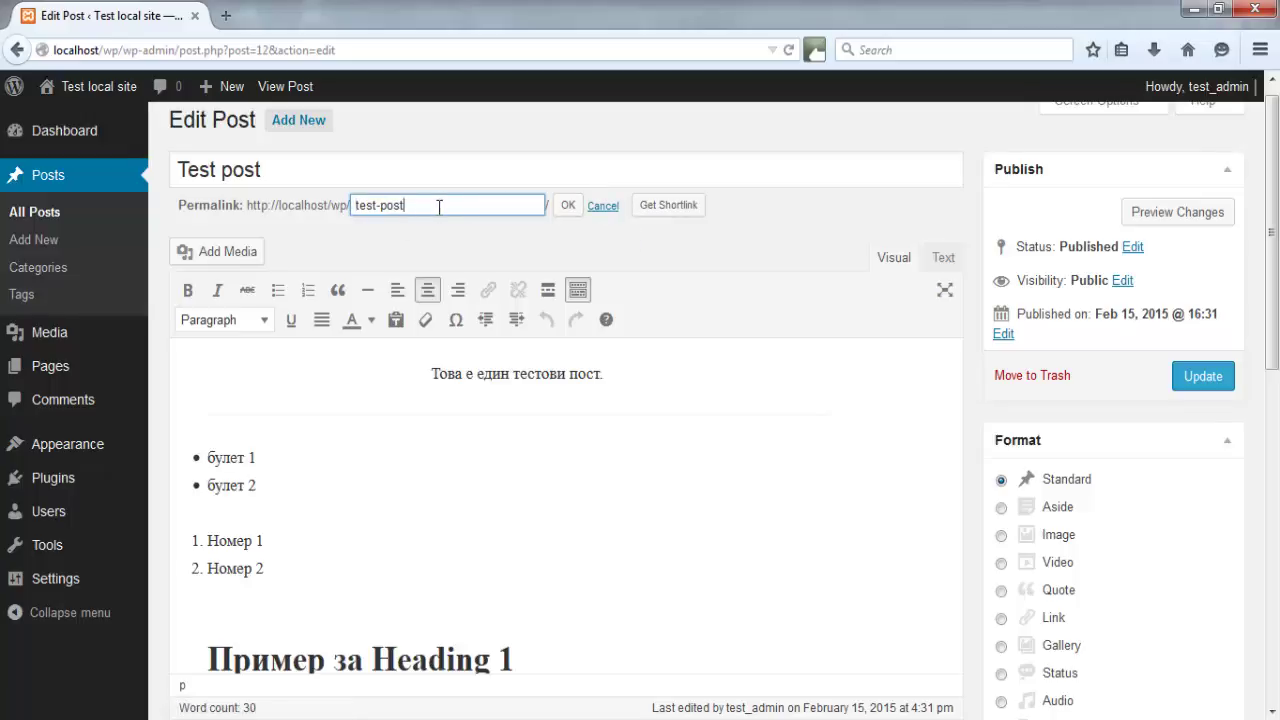
left_click(601, 210)
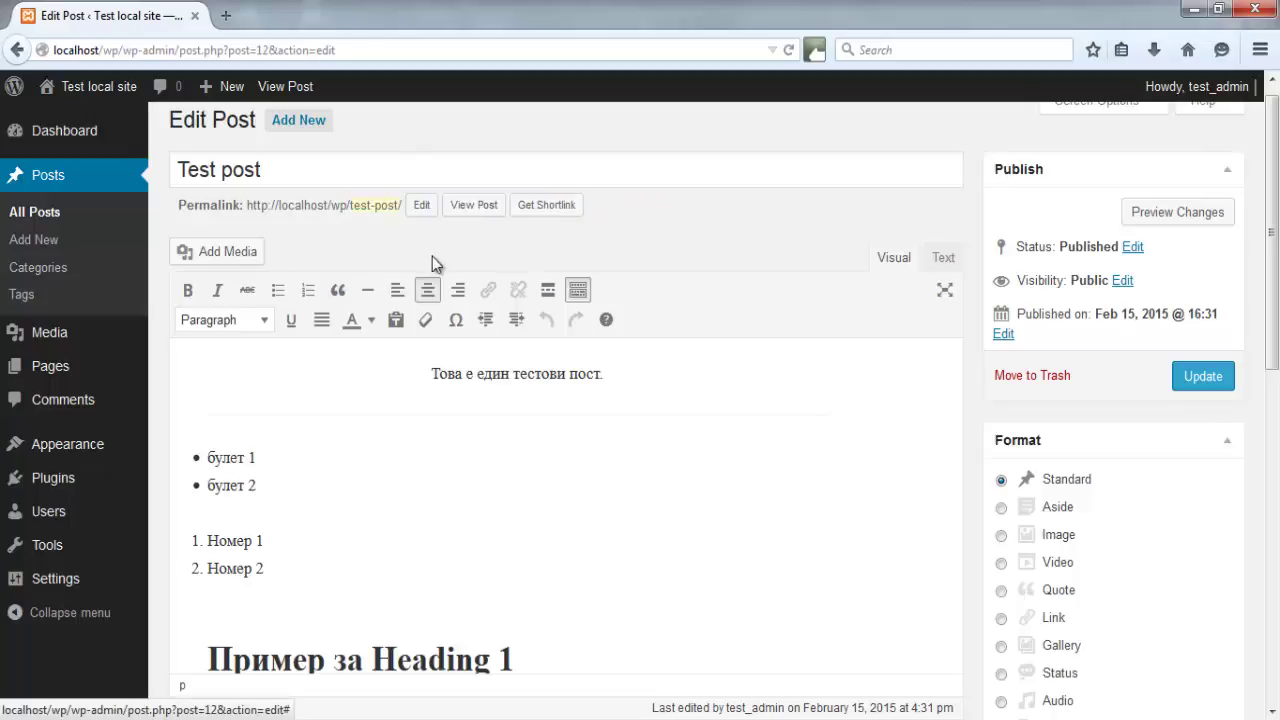
left_click(376, 212)
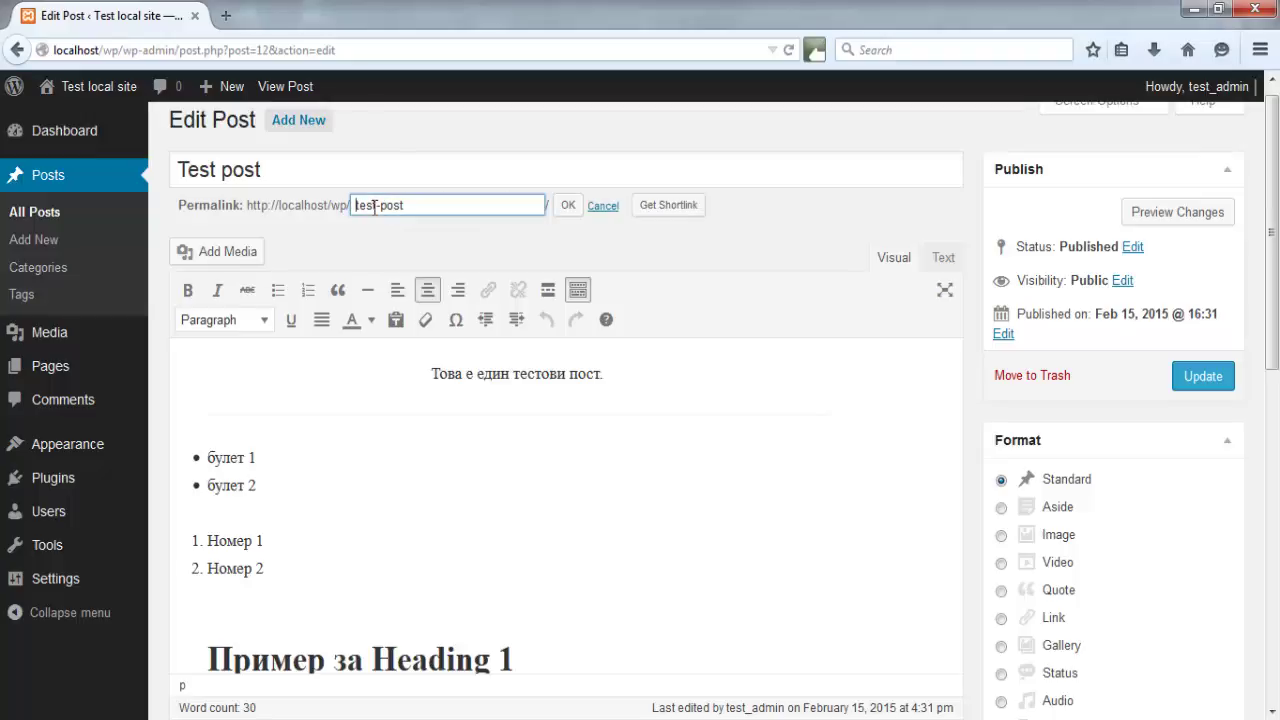
left_click(603, 207)
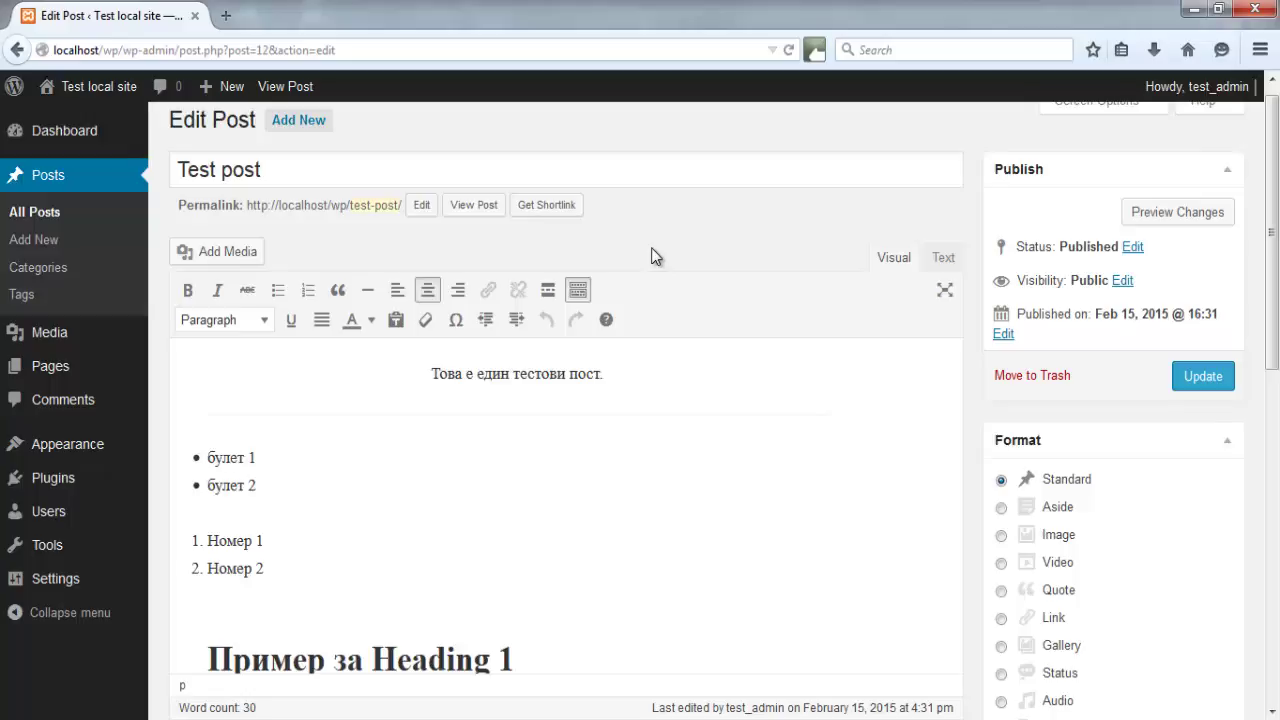
Go to the list of all posts and review the Quick Edit fields and status options of Test post, cancelling without changes
scroll(651, 256, "down", 1)
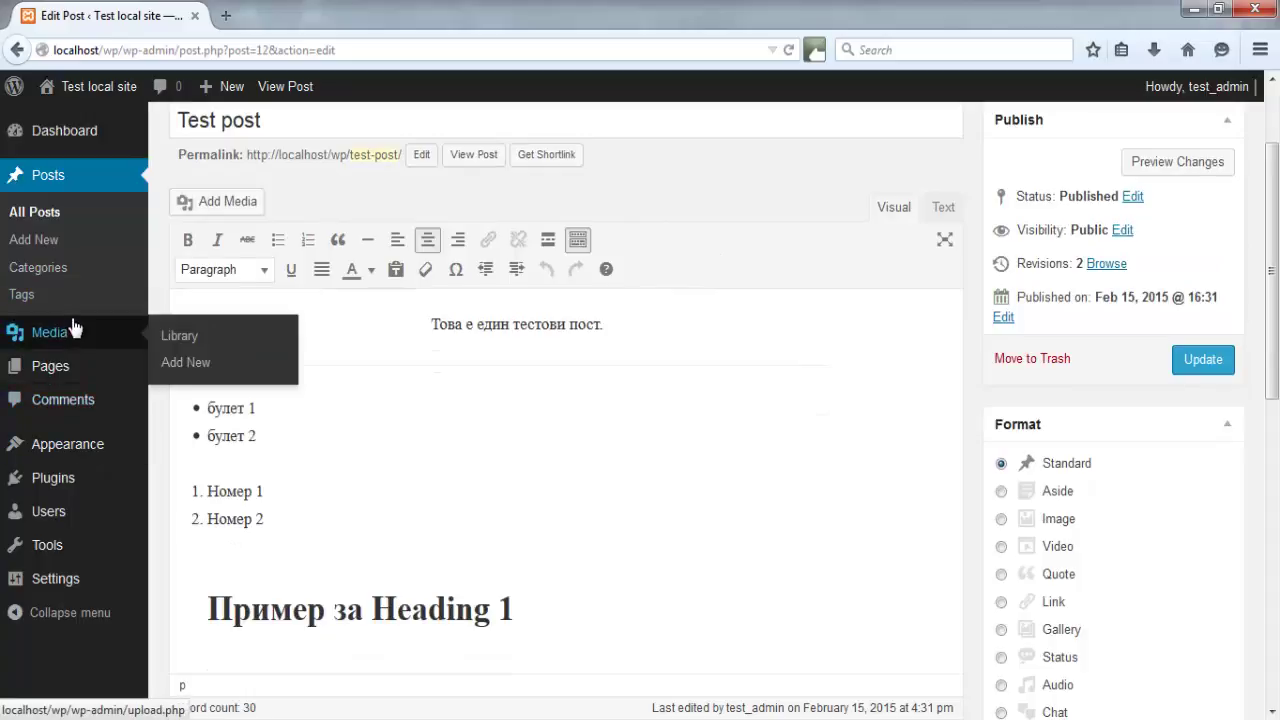
left_click(45, 214)
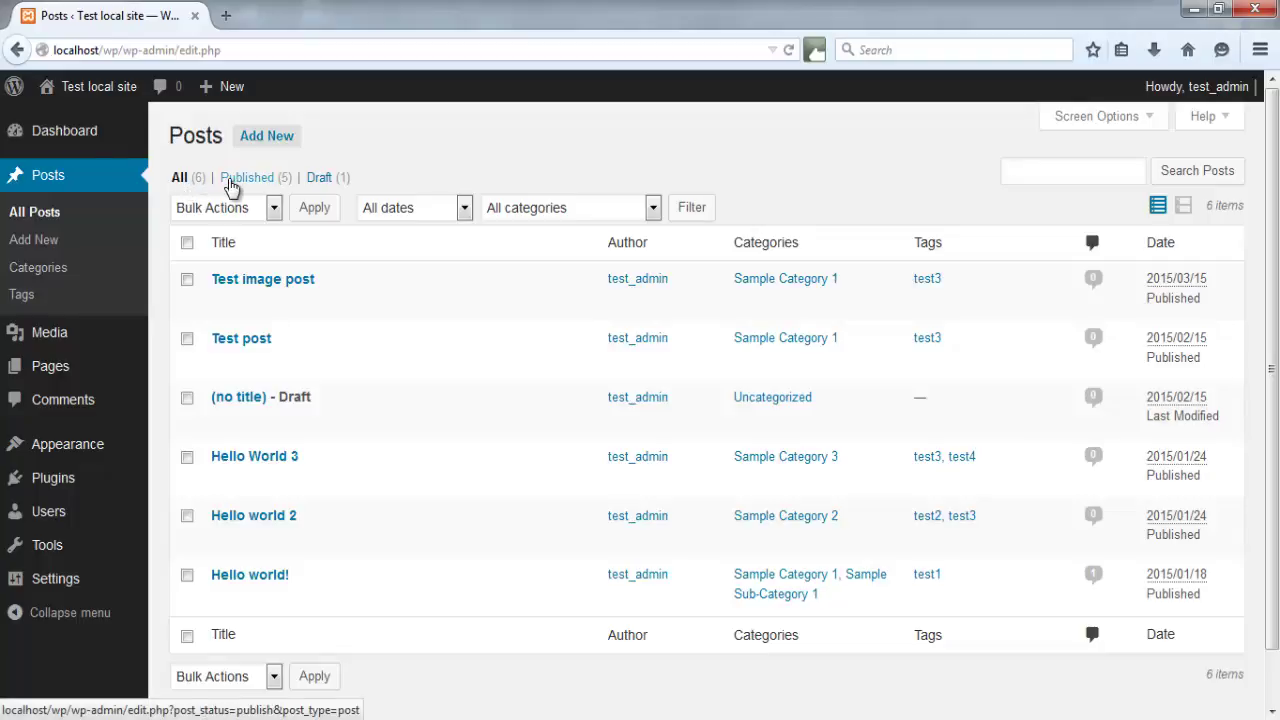
mouse_move(379, 412)
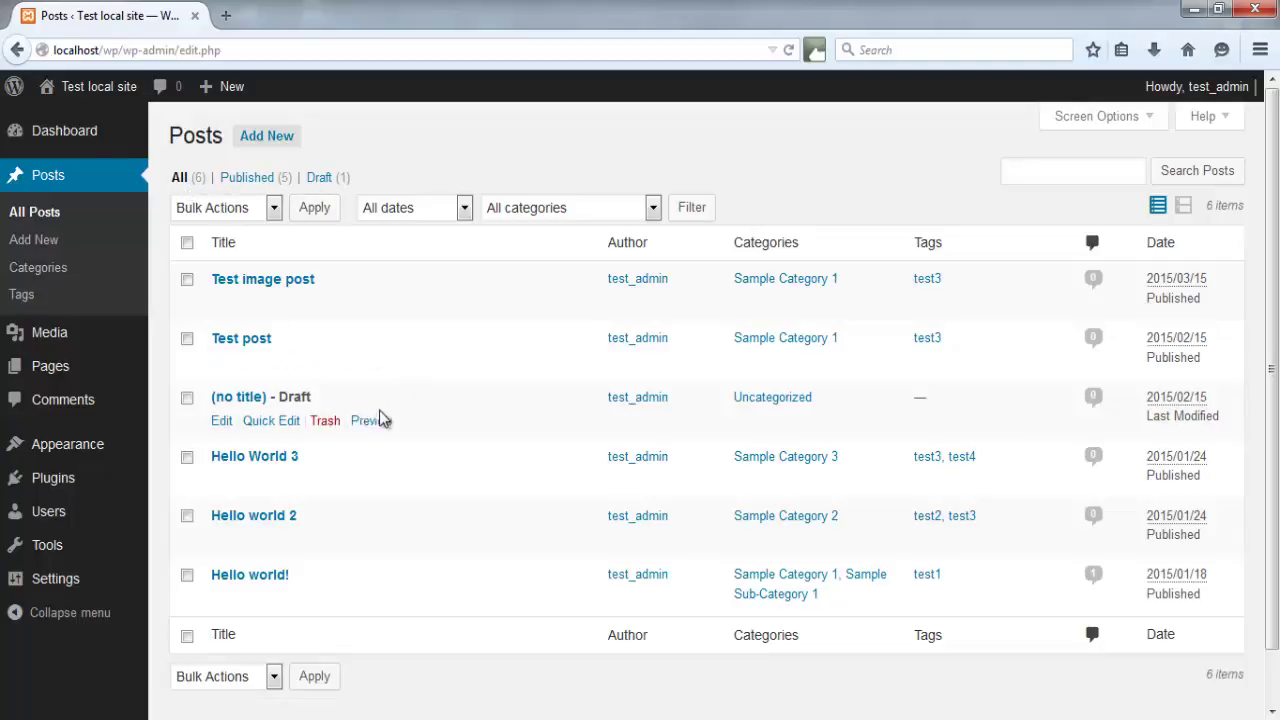
mouse_move(286, 306)
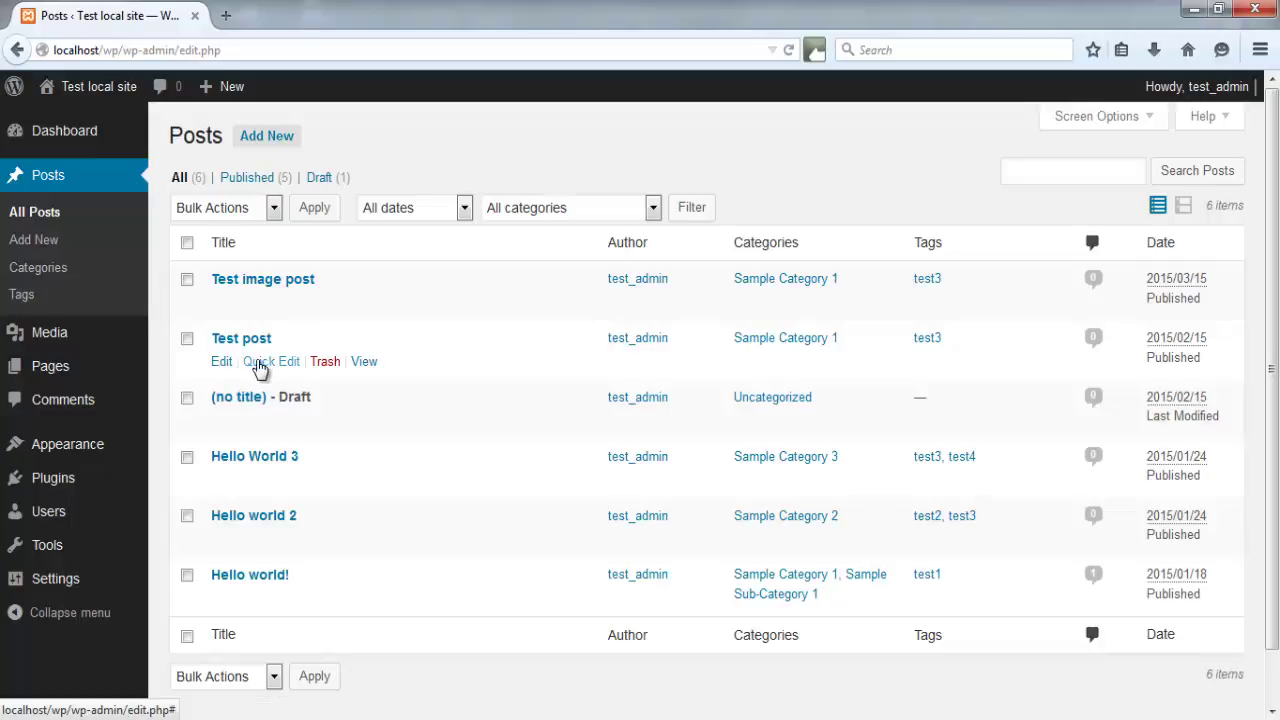
left_click(258, 362)
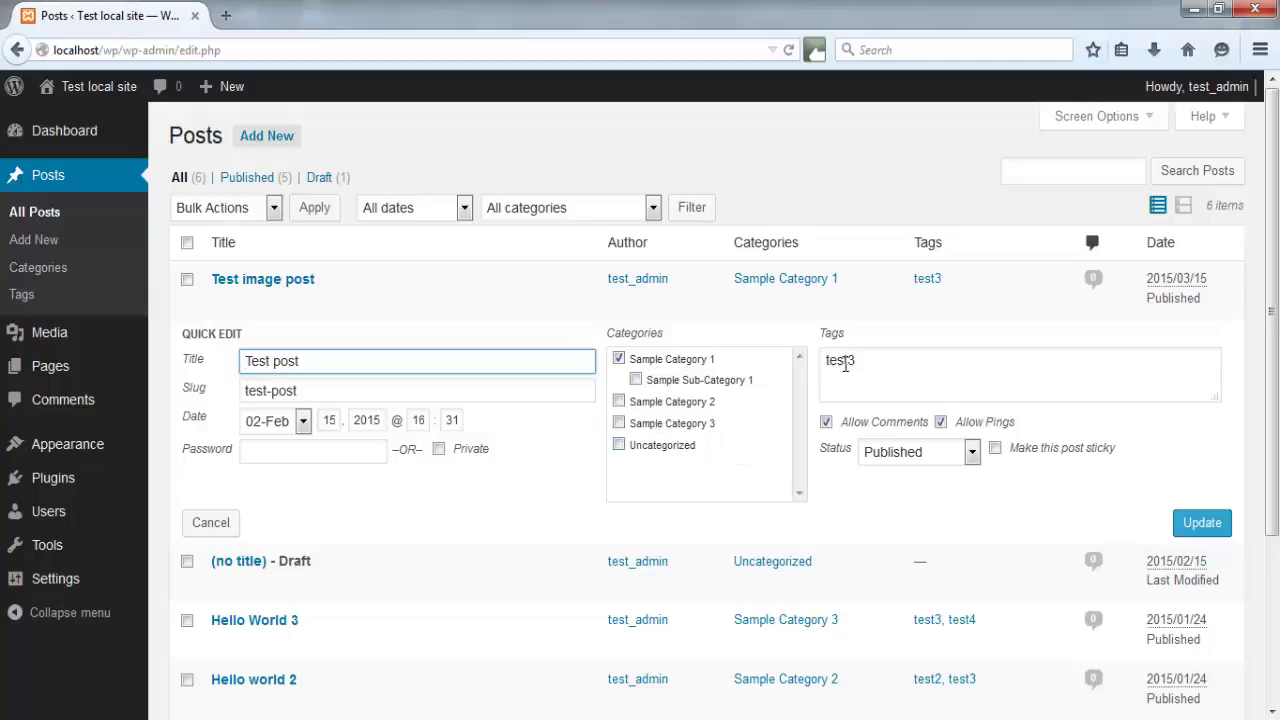
left_click(972, 454)
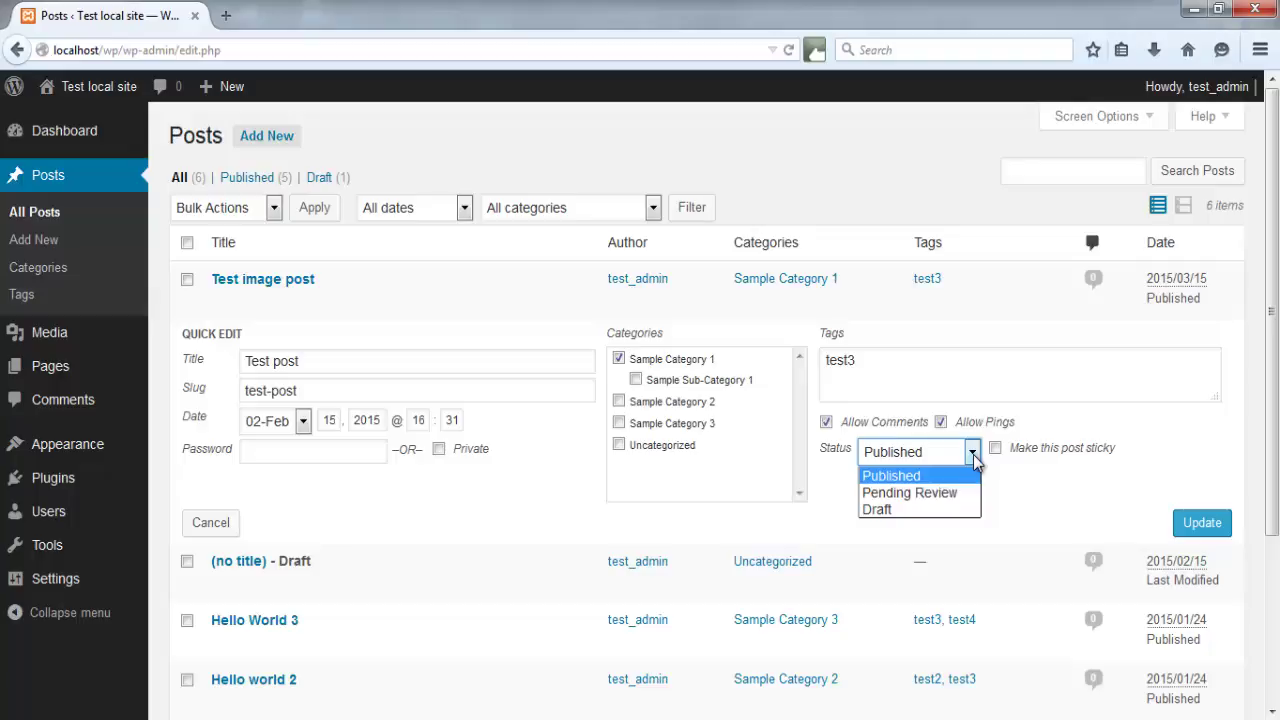
left_click(973, 458)
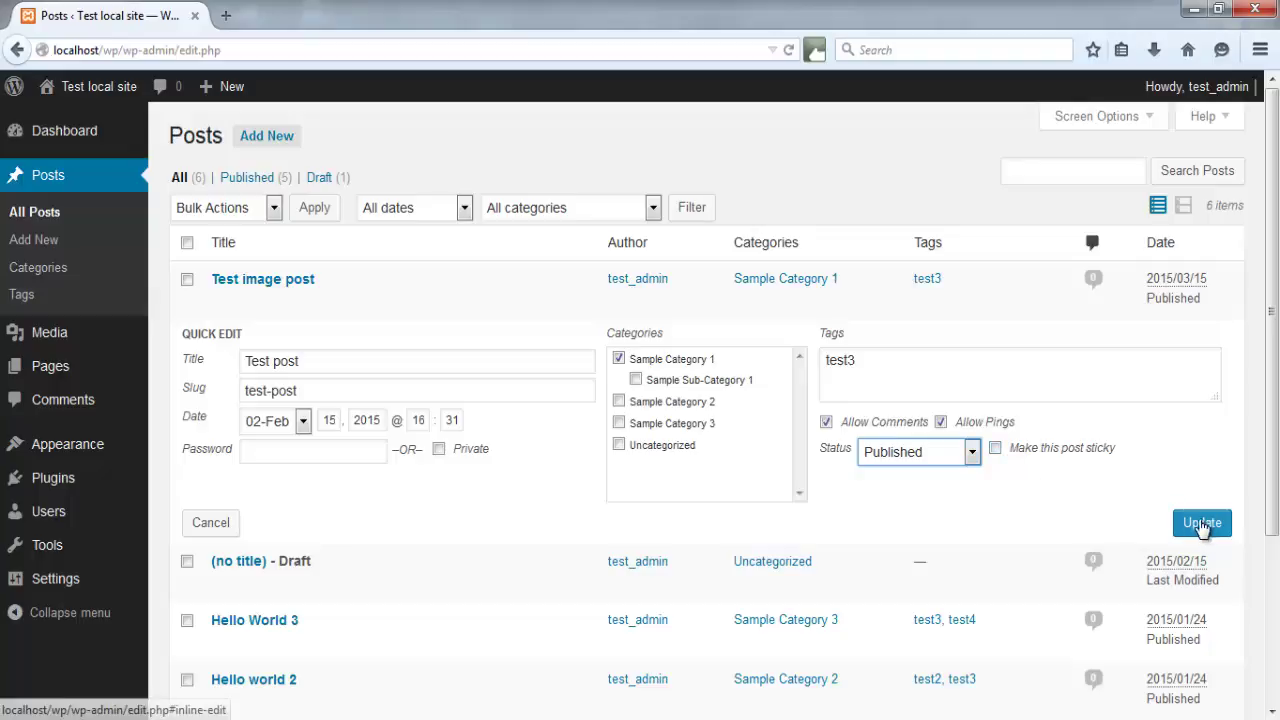
left_click(208, 527)
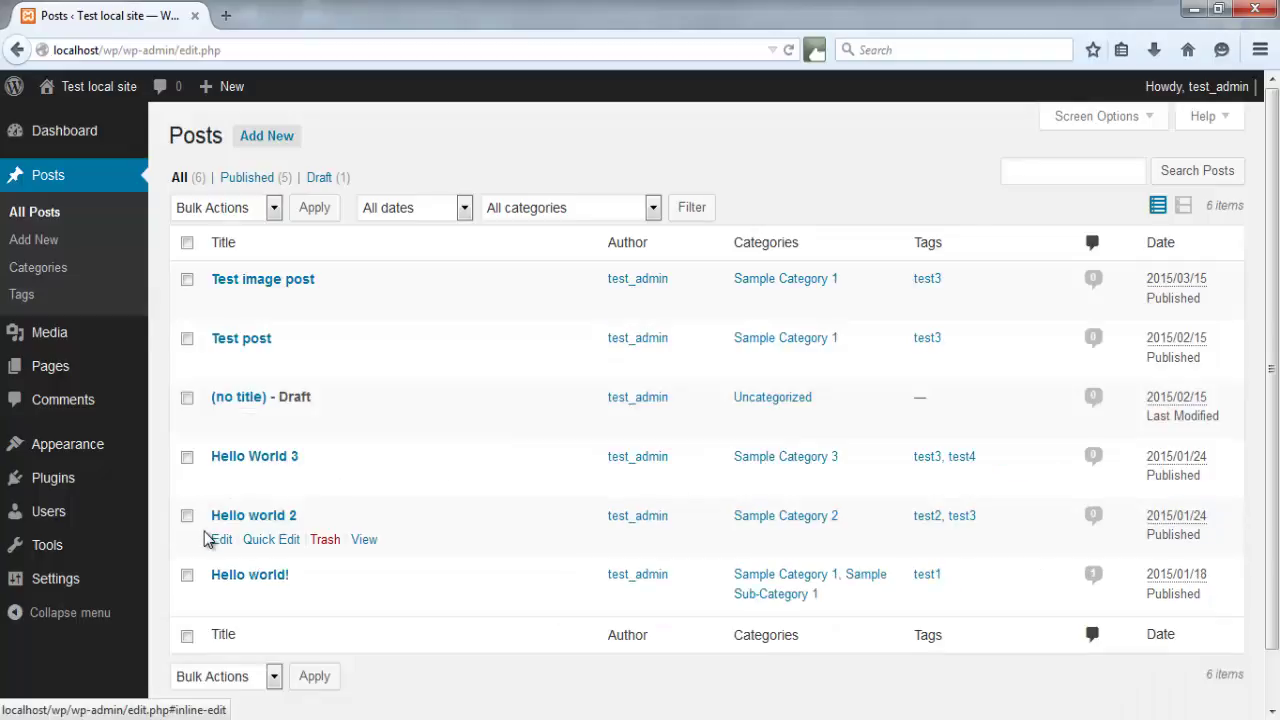
Select all posts, view the available bulk actions without applying one, and clear the selection
left_click(188, 244)
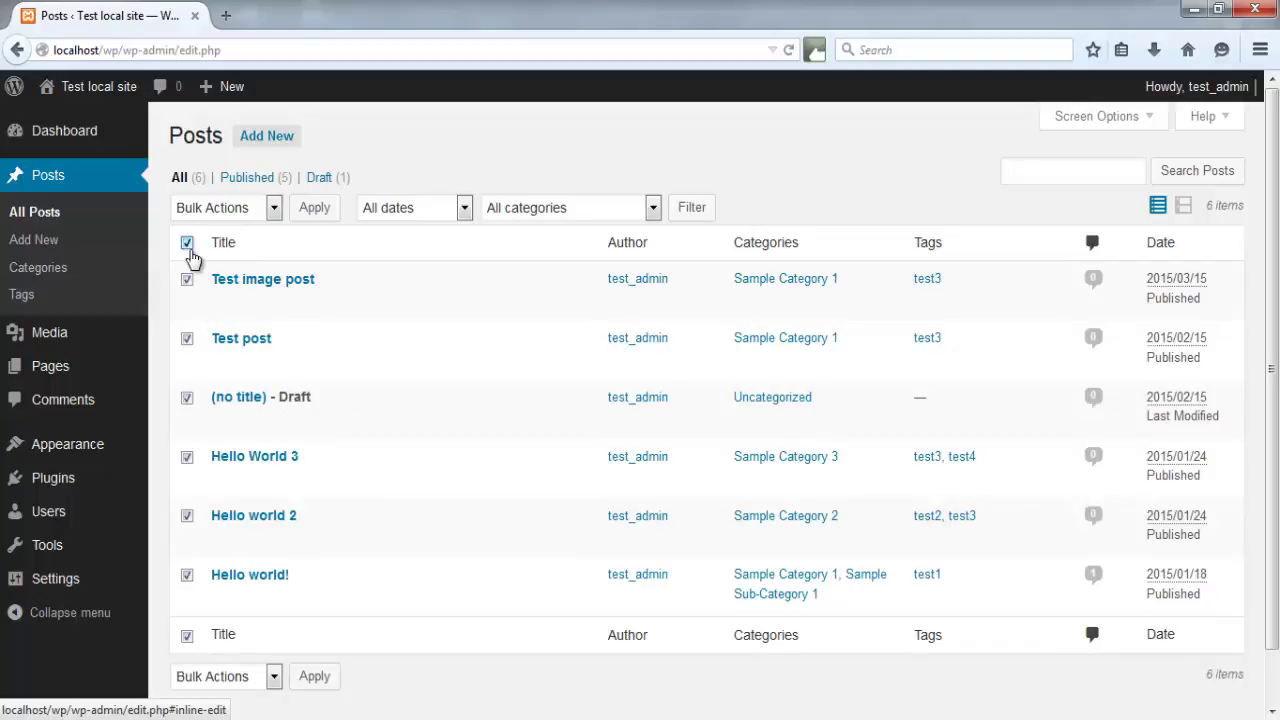
left_click(264, 206)
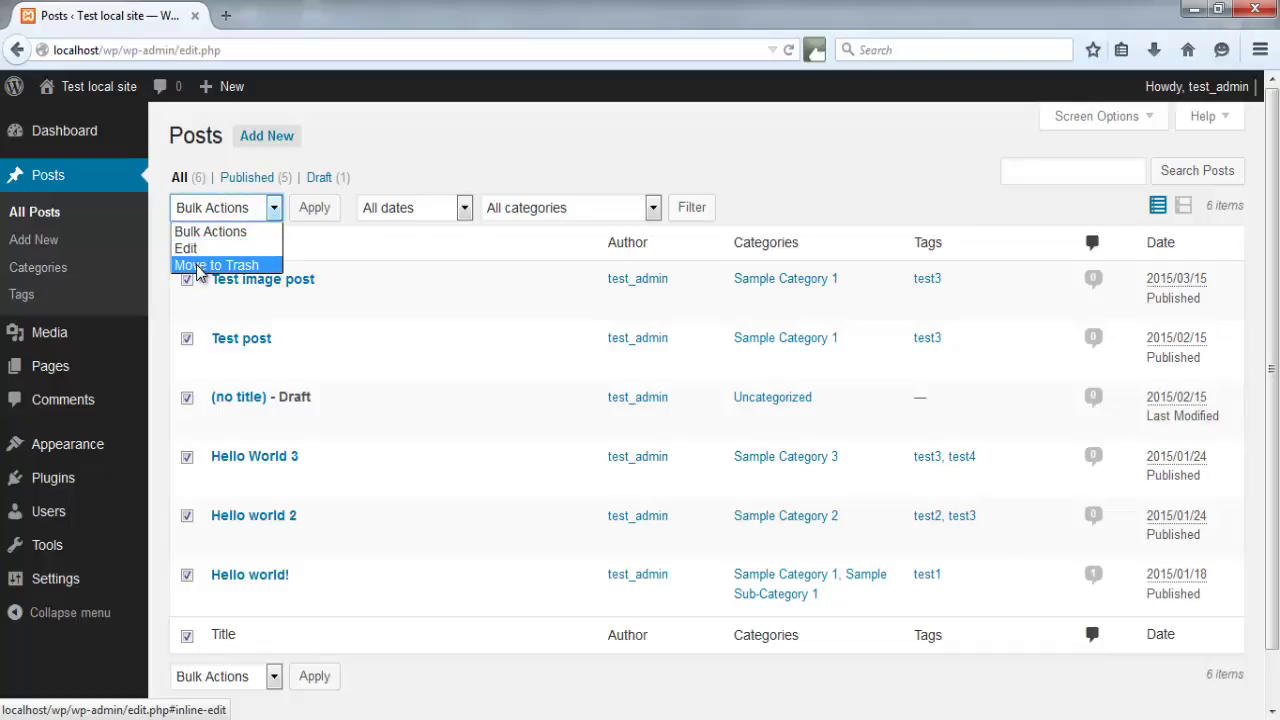
left_click(271, 231)
mouse_move(251, 411)
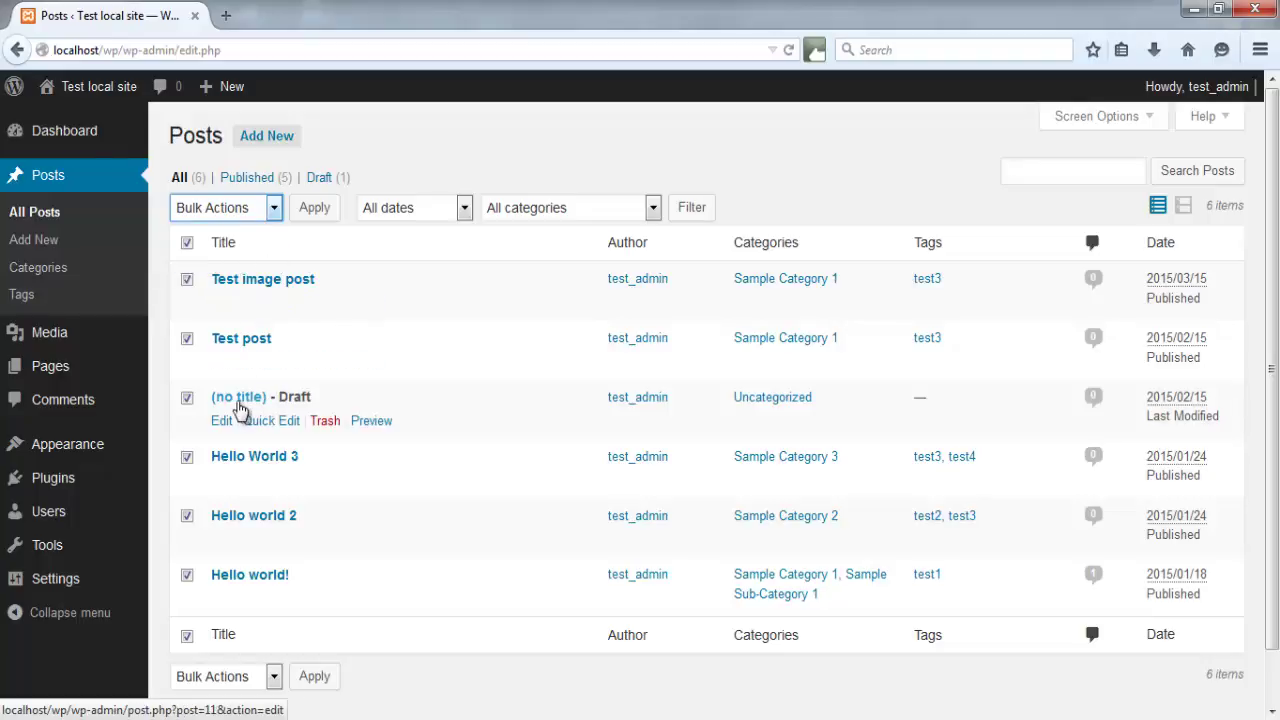
left_click(187, 244)
Move the untitled draft post to the Trash and undo the move
mouse_move(283, 417)
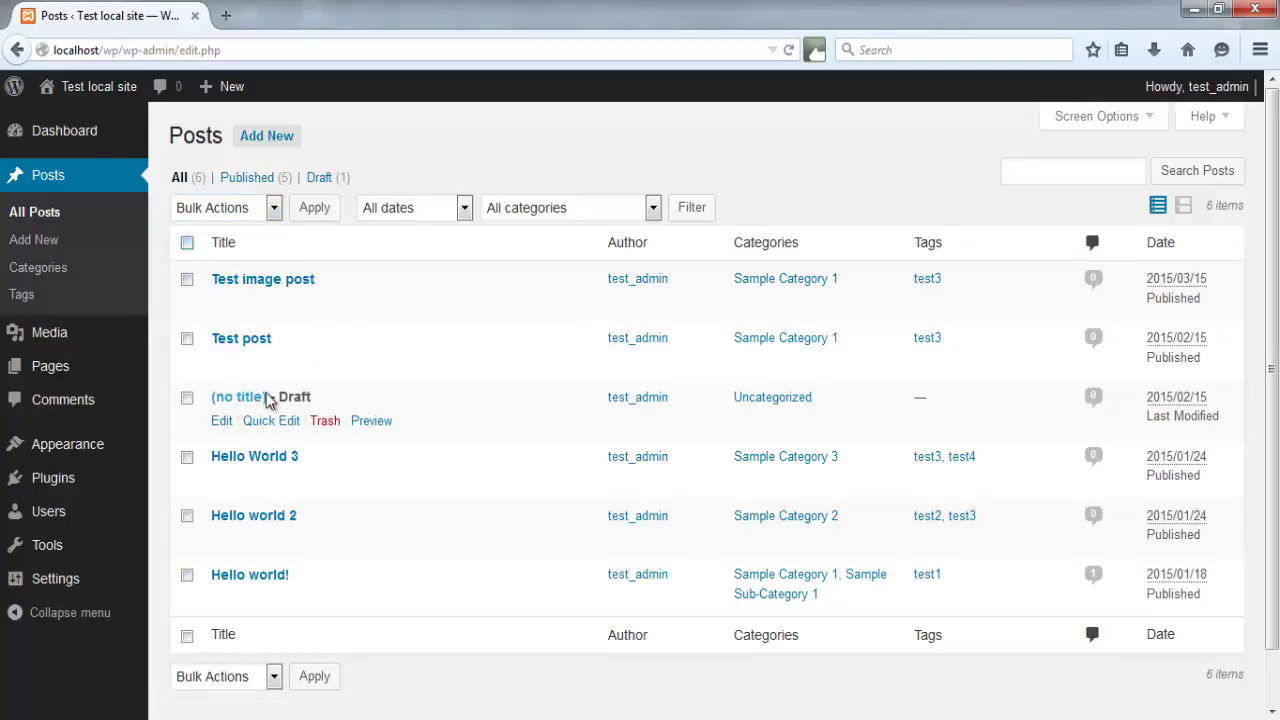
left_click(325, 421)
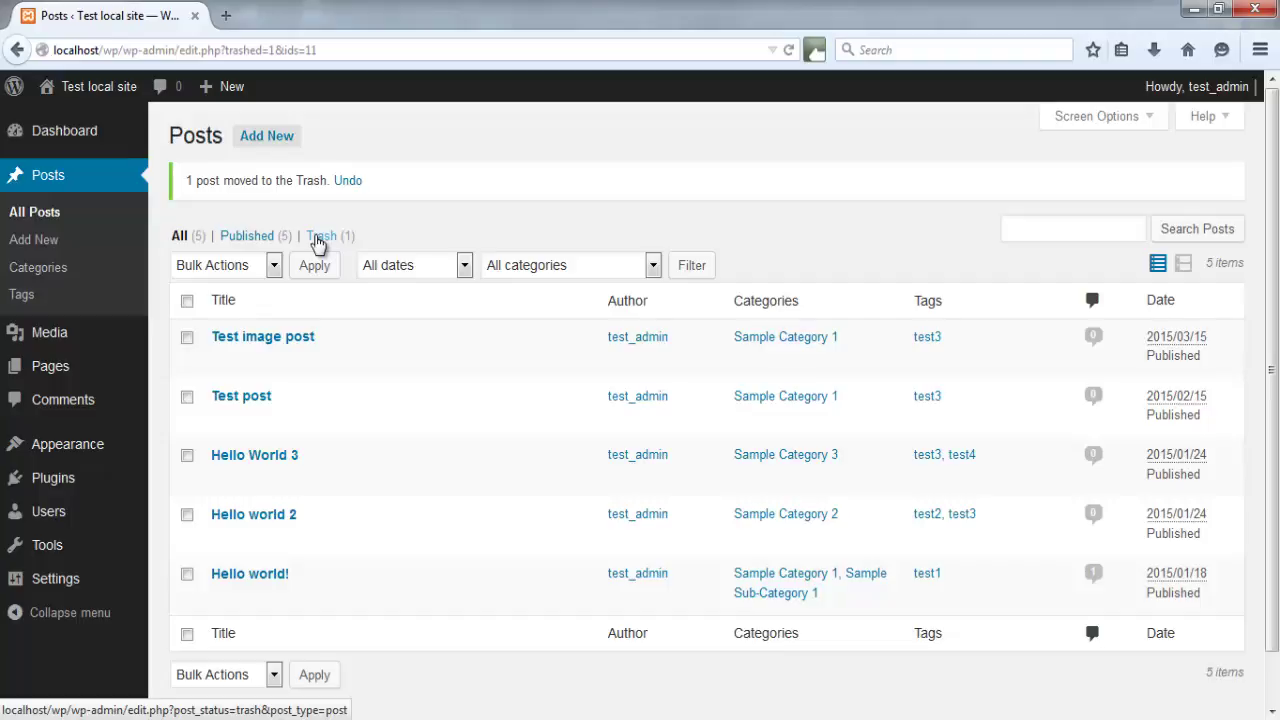
left_click(350, 186)
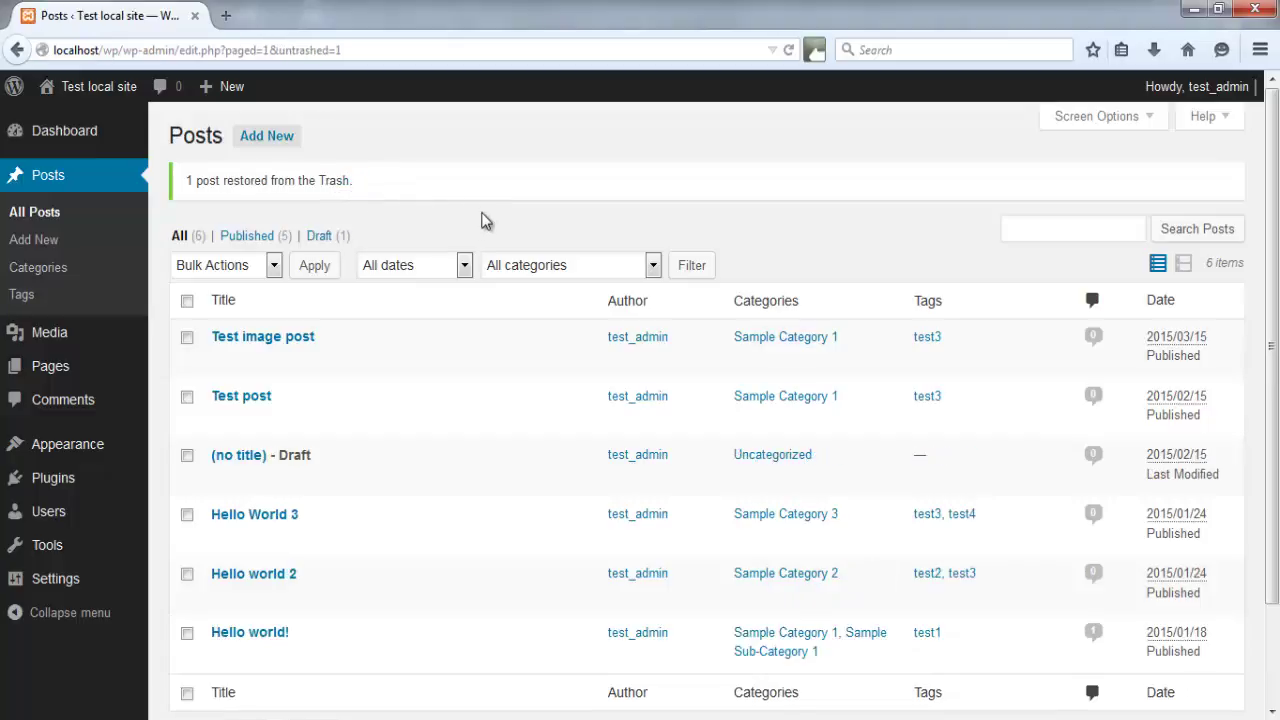
View the date and category filter options of the posts list without applying a filter
left_click(463, 266)
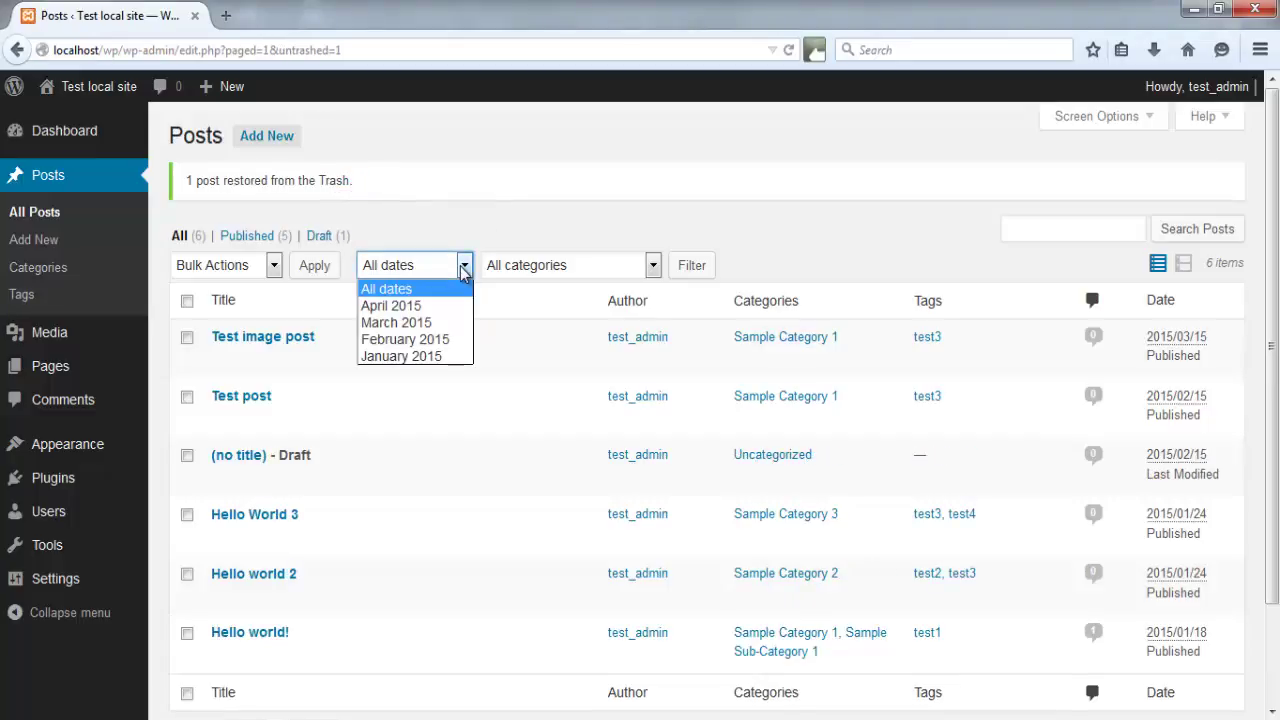
left_click(463, 271)
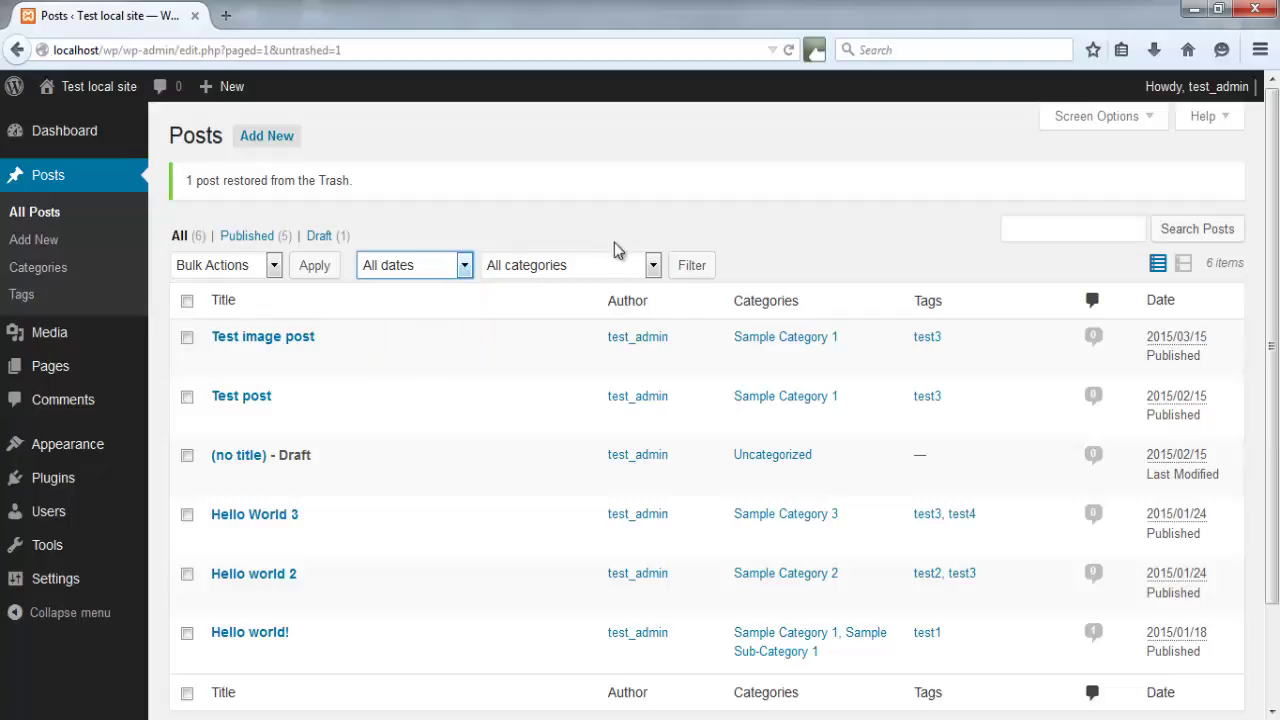
left_click(654, 267)
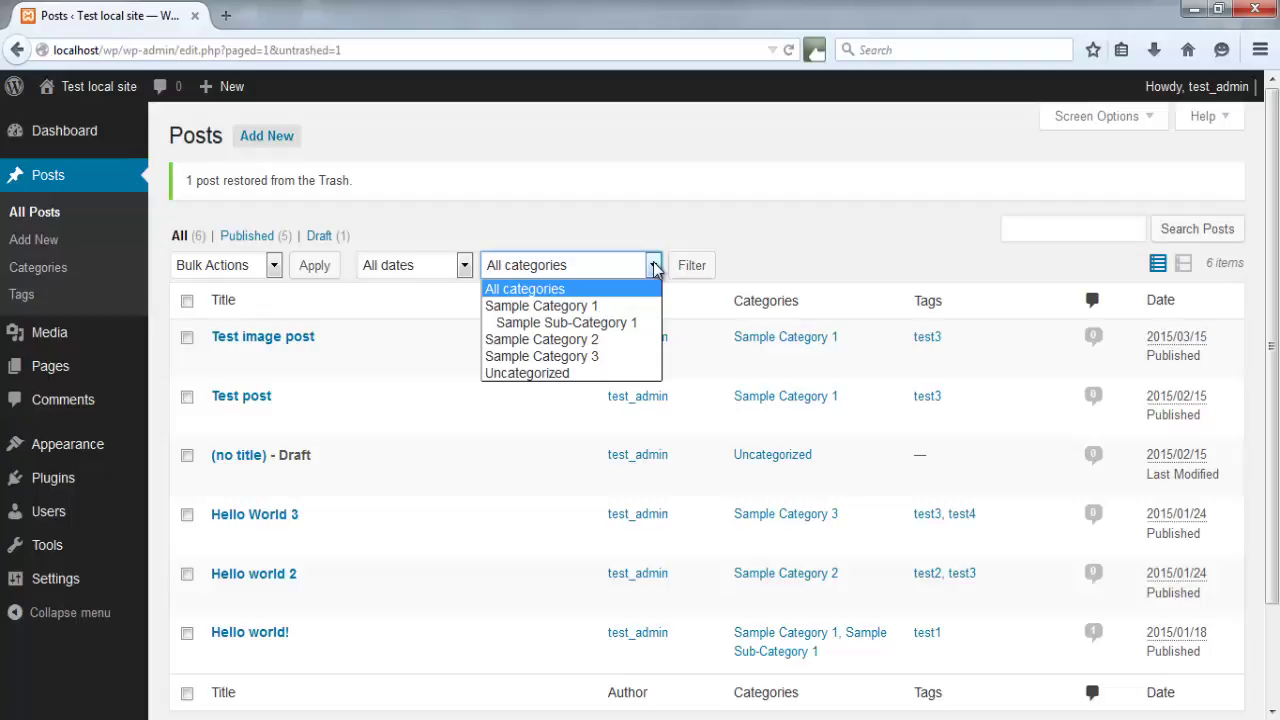
left_click(655, 268)
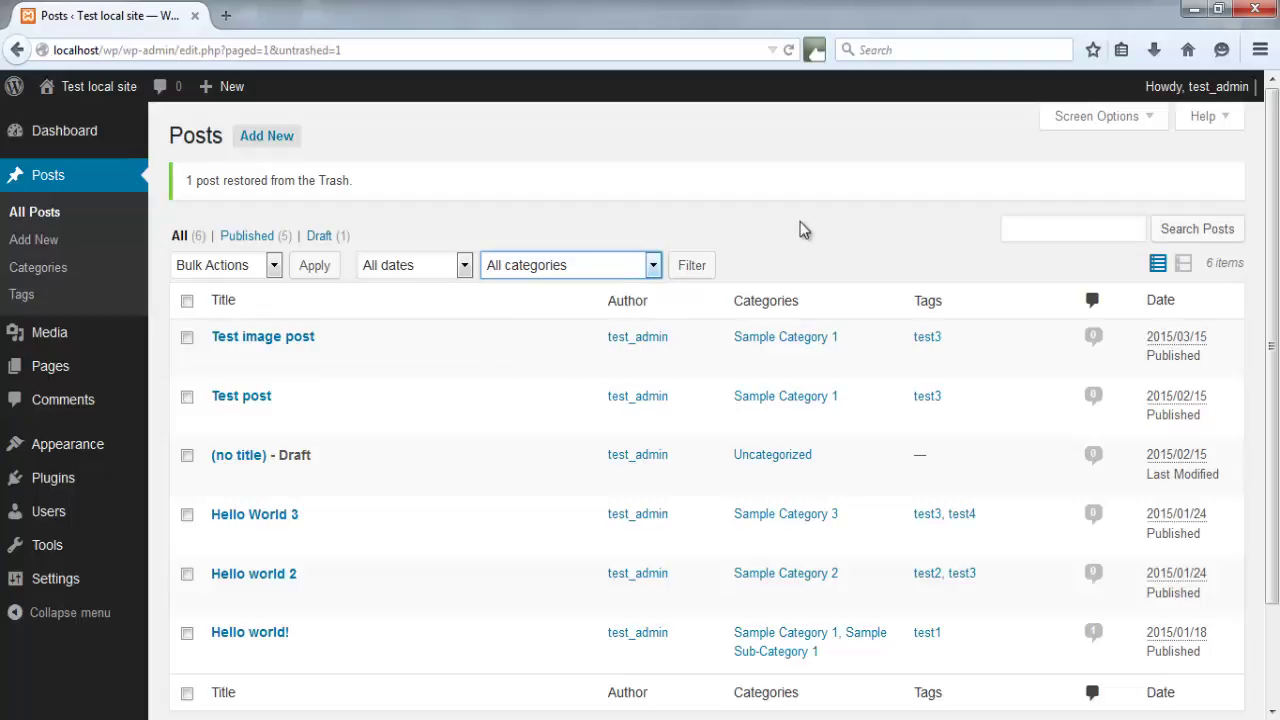
Show the posts in excerpt view, look over their excerpts, and return to list view
middle_click(884, 229)
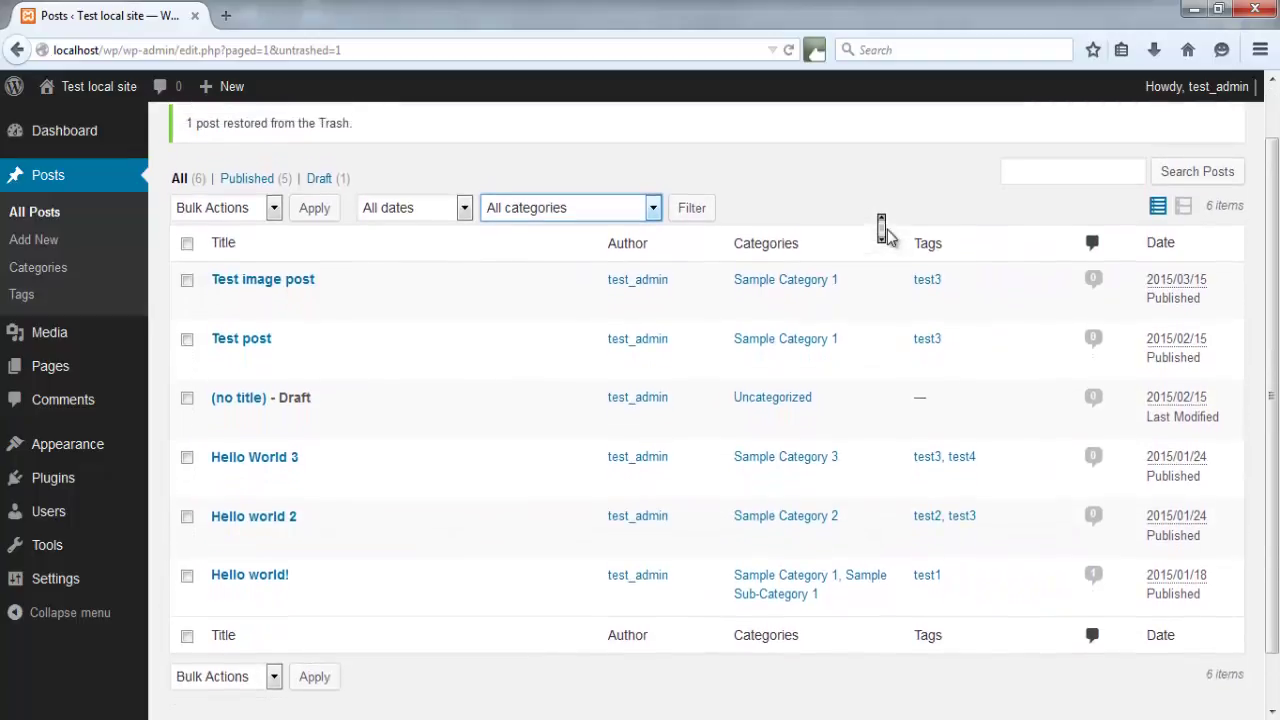
scroll(884, 229, "up", 1)
left_click(1184, 263)
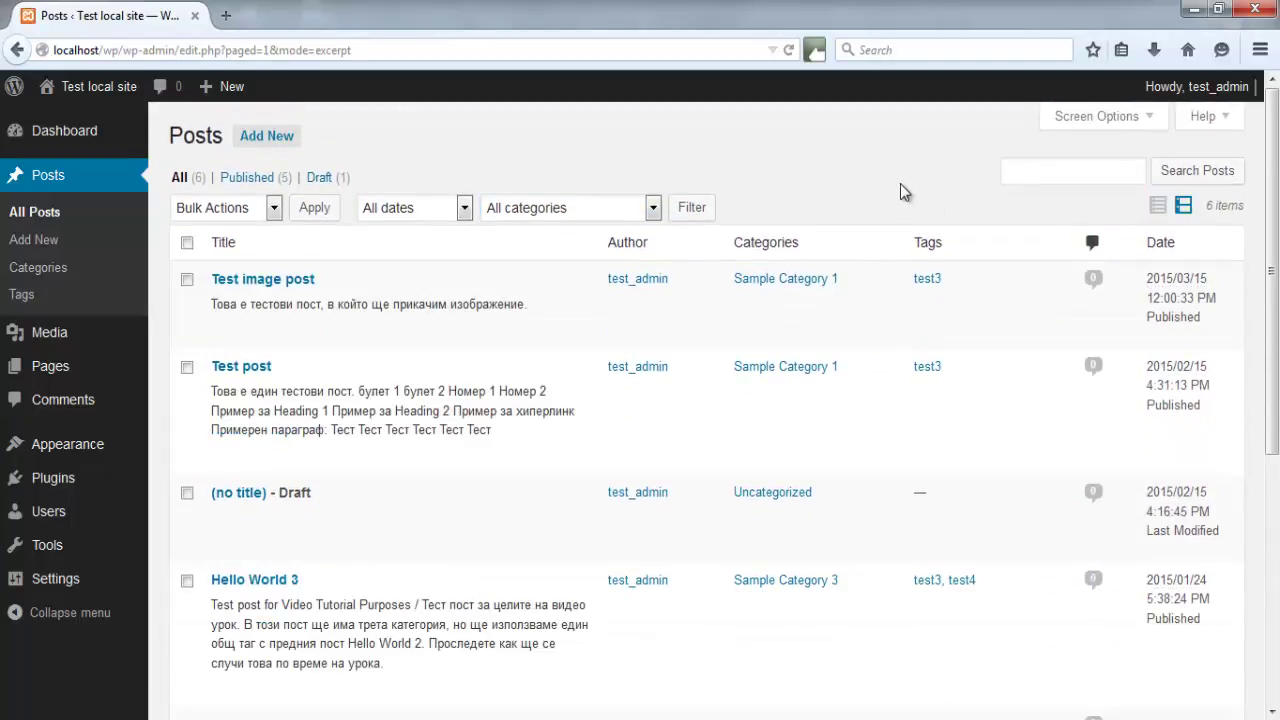
middle_click(876, 170)
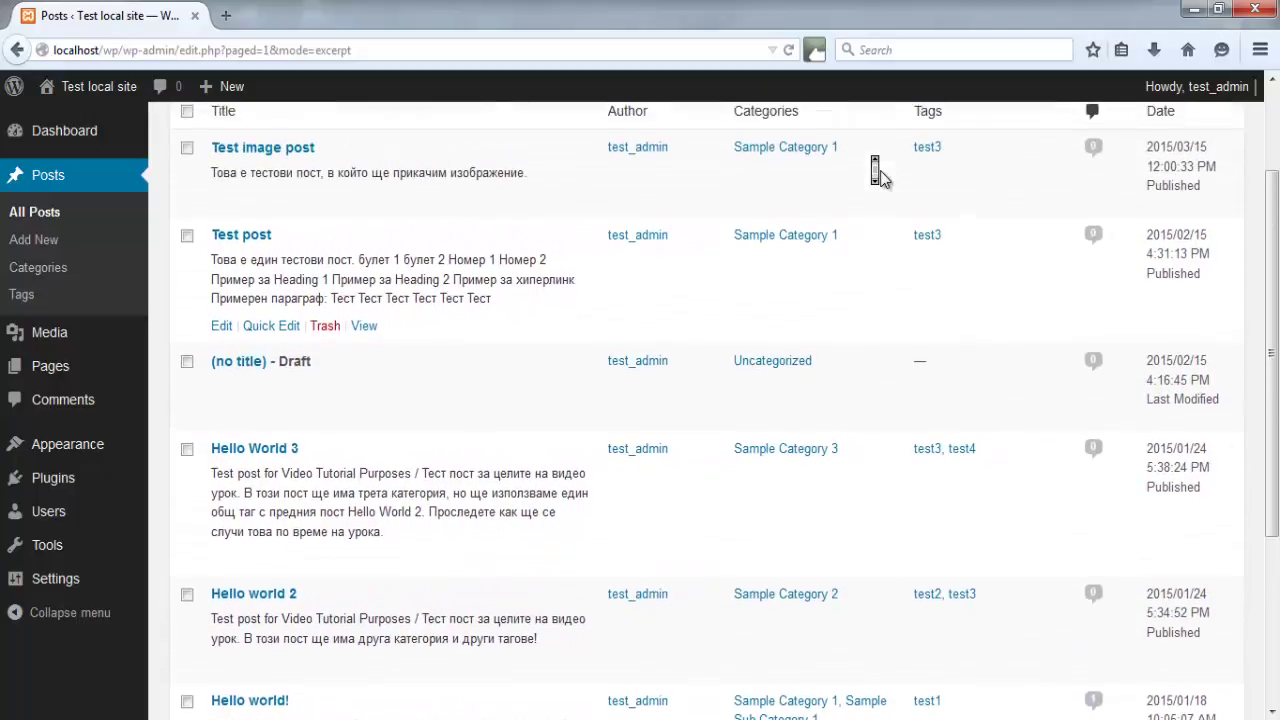
left_click(882, 177)
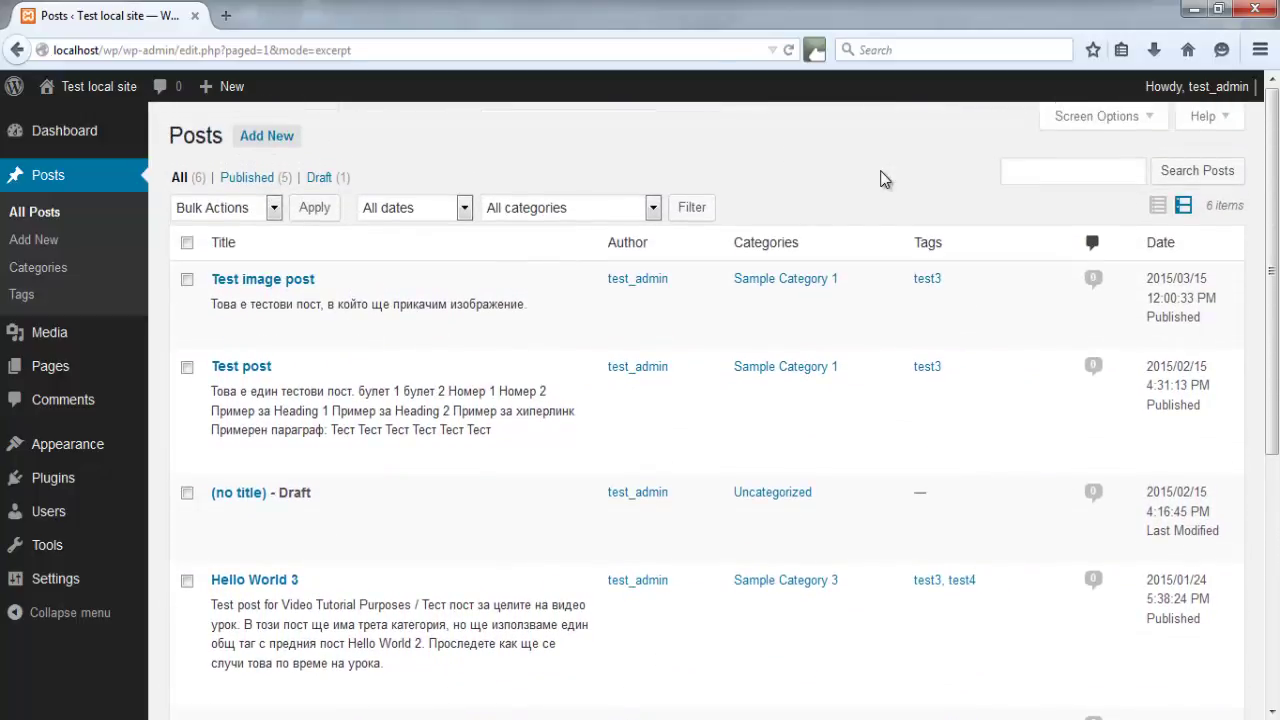
left_click(1157, 207)
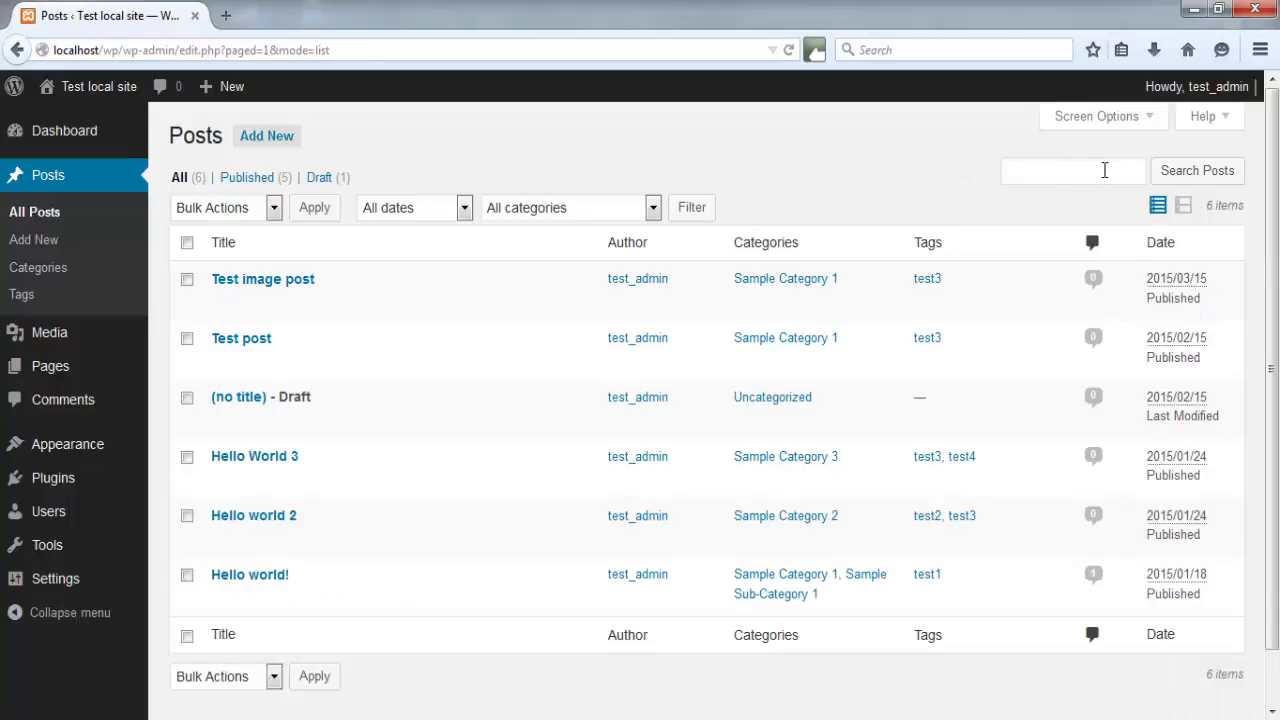
Activate the posts list's search field, then show the list's screen options and hide them without changes
left_click(1104, 170)
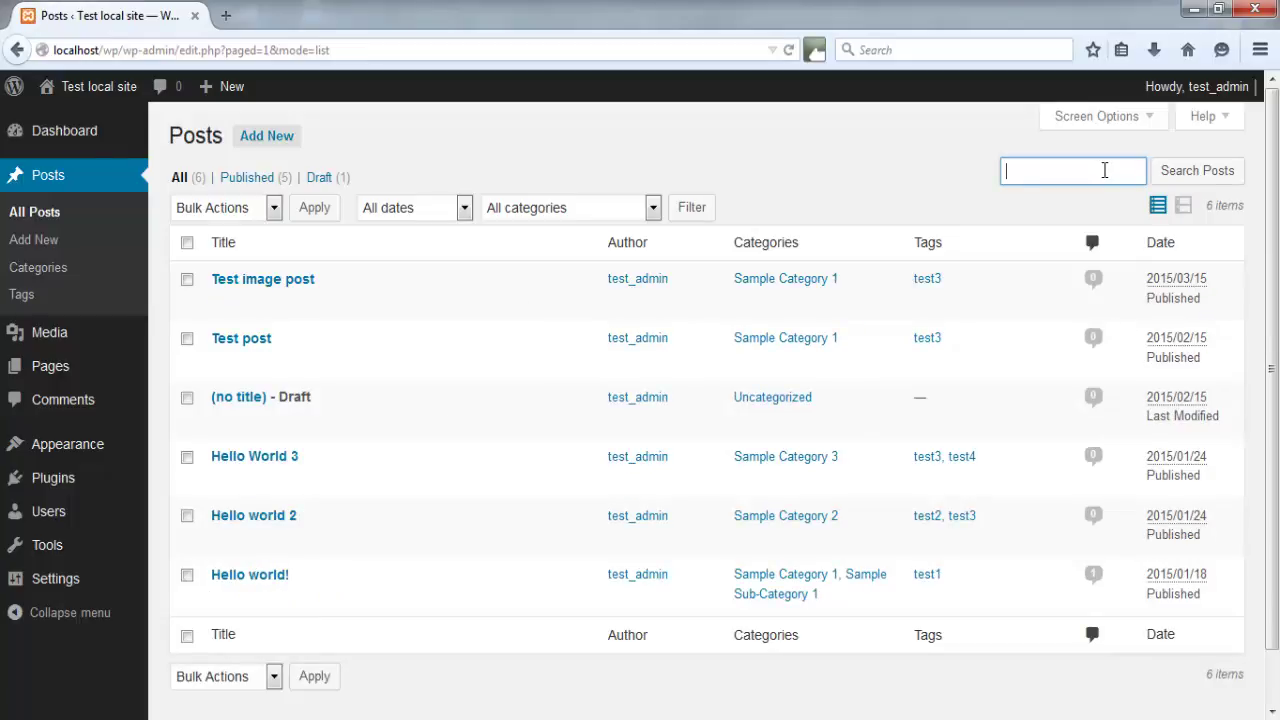
left_click(1152, 122)
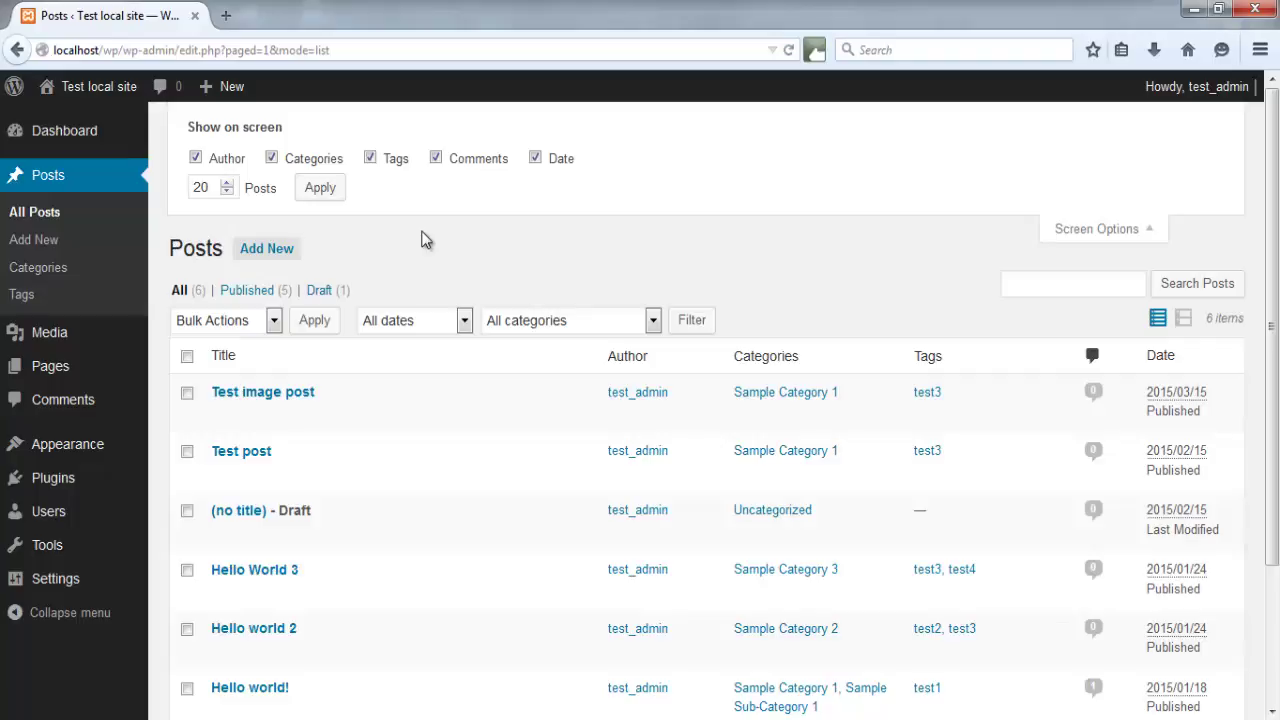
left_click(1075, 236)
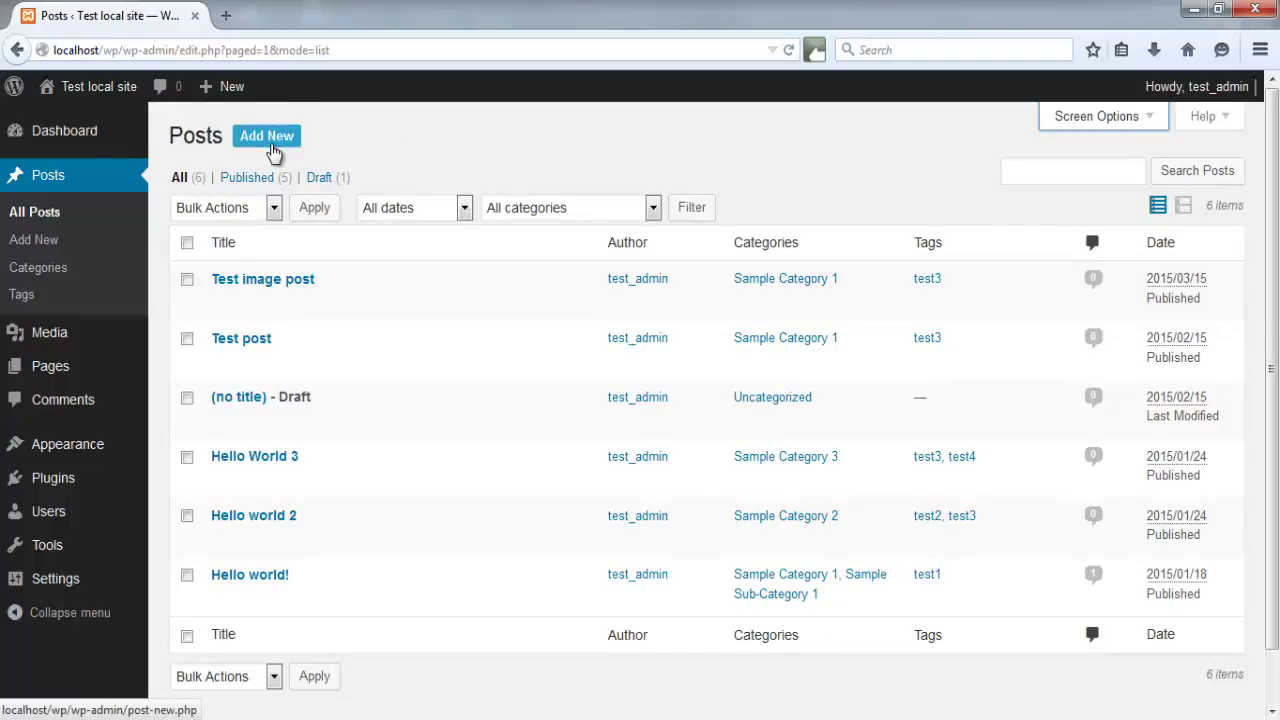
Open the list of all pages, view its screen options, and hide them again without changes
mouse_move(236, 92)
mouse_move(90, 382)
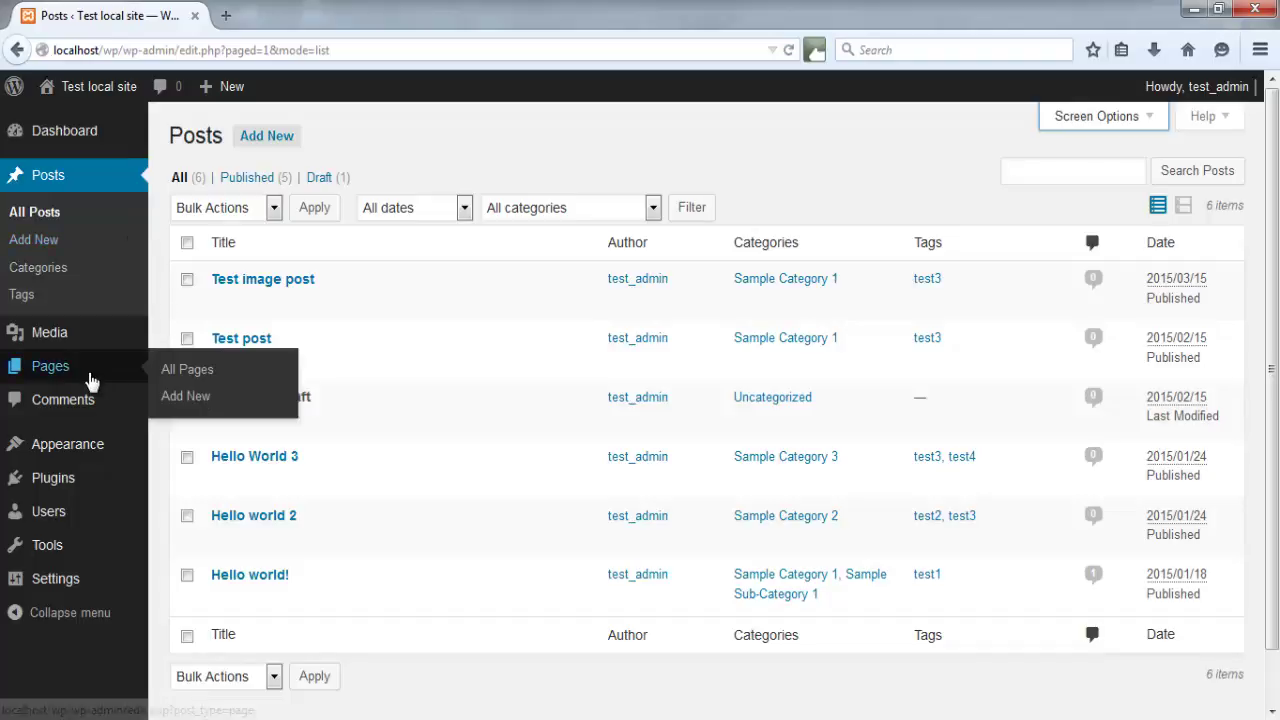
left_click(169, 372)
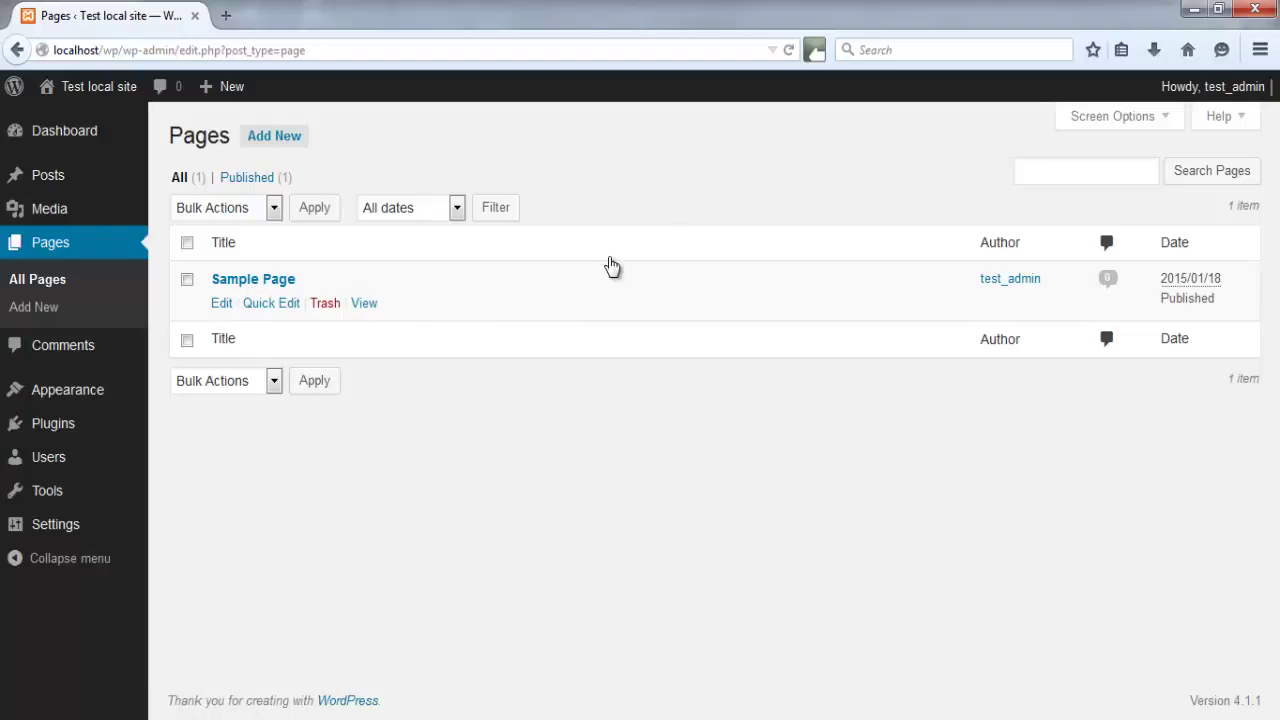
left_click(1101, 123)
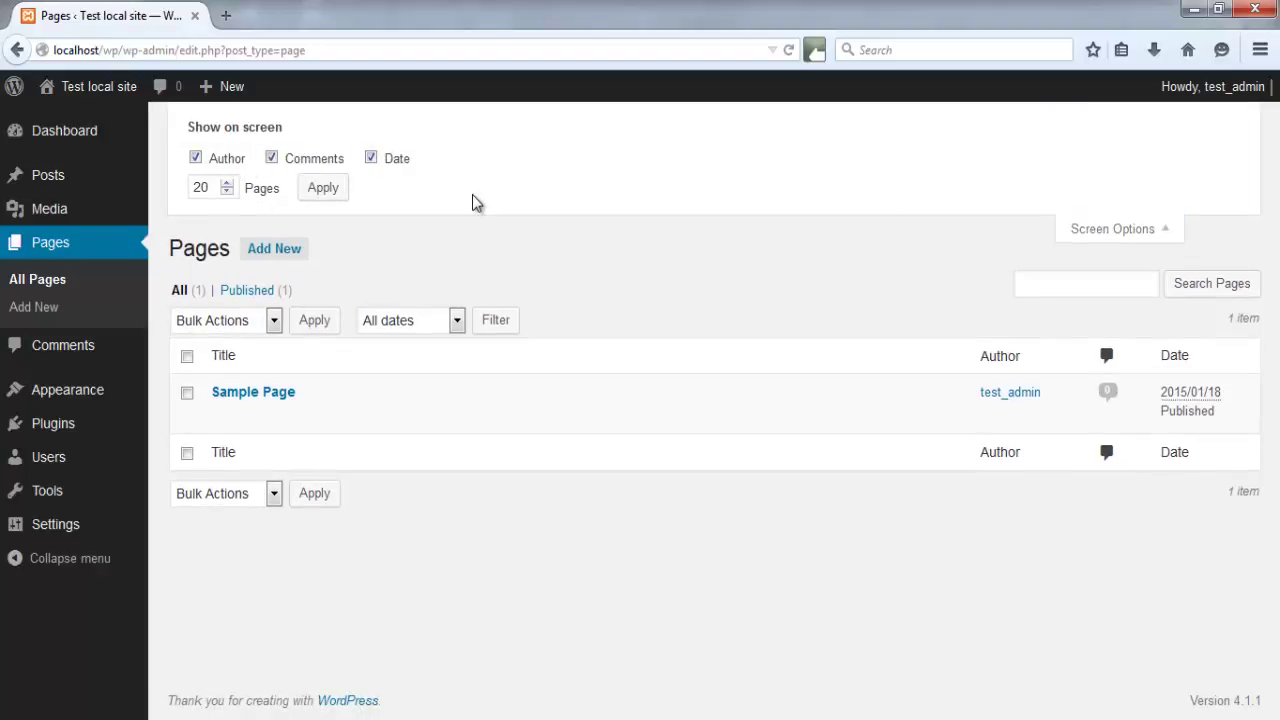
left_click(1095, 235)
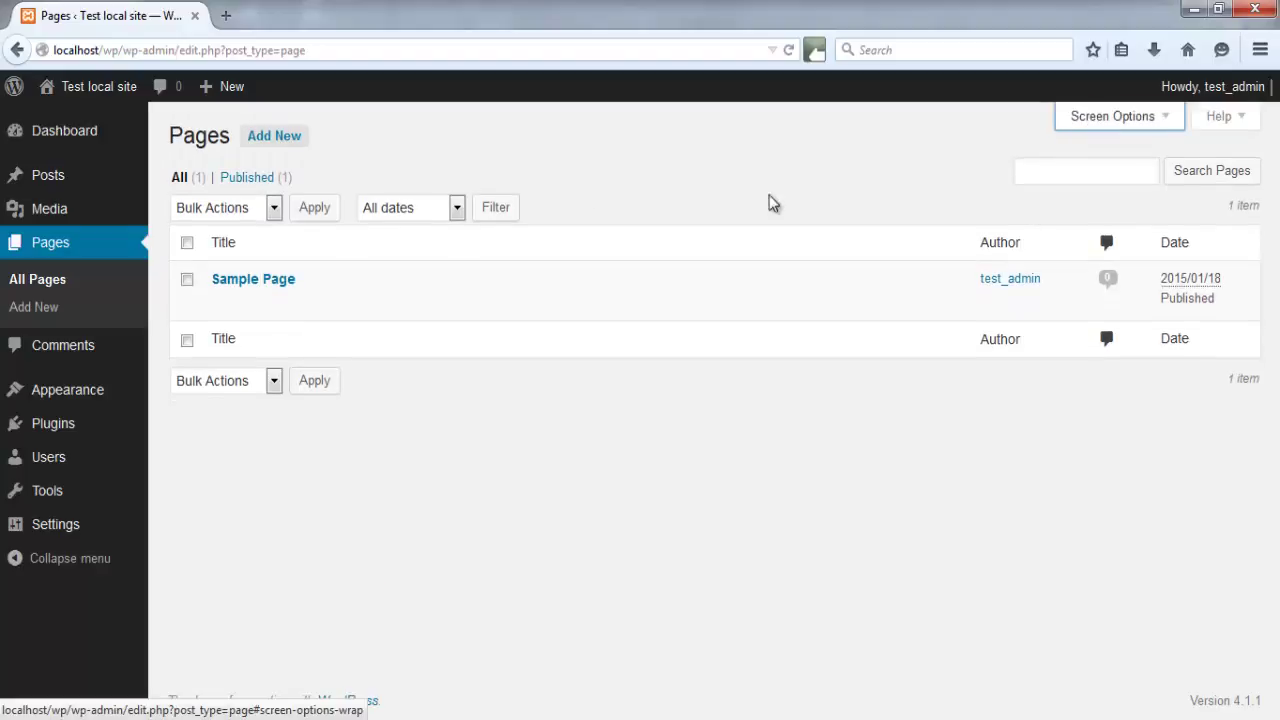
Start a new page and view the parent choices in its page attributes, keeping "(no parent)"
left_click(274, 141)
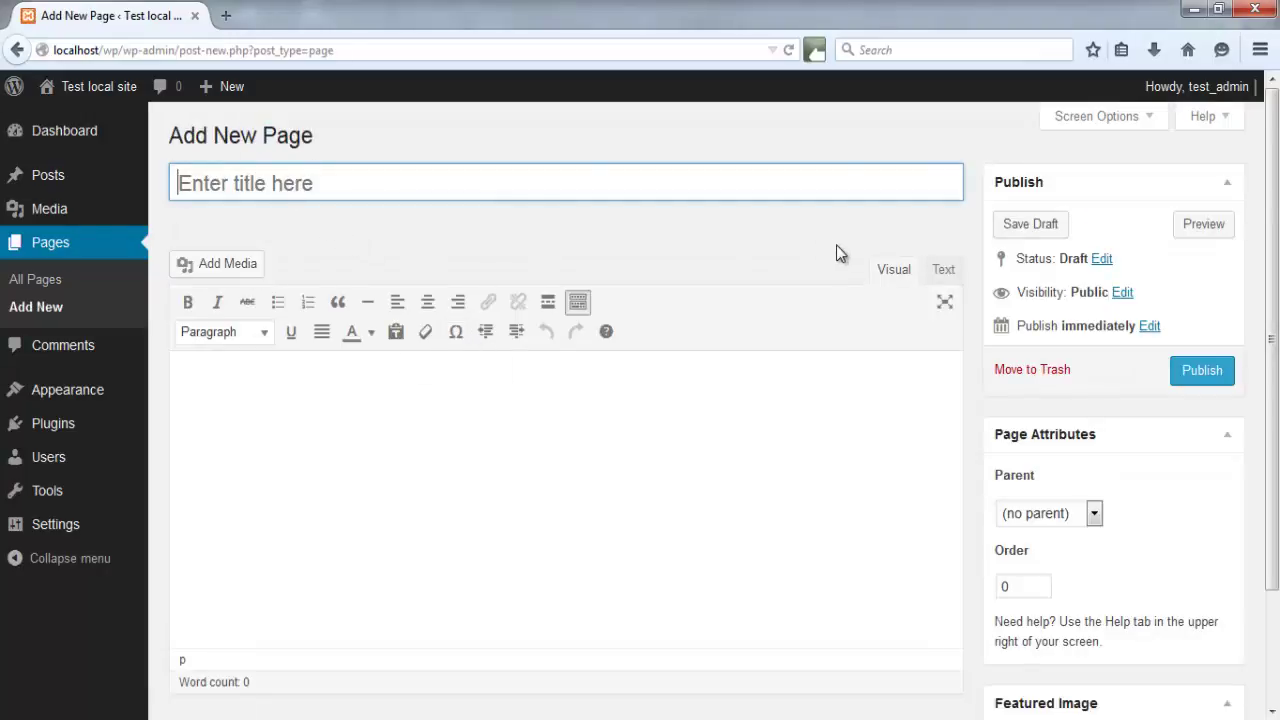
scroll(983, 291, "down", 3)
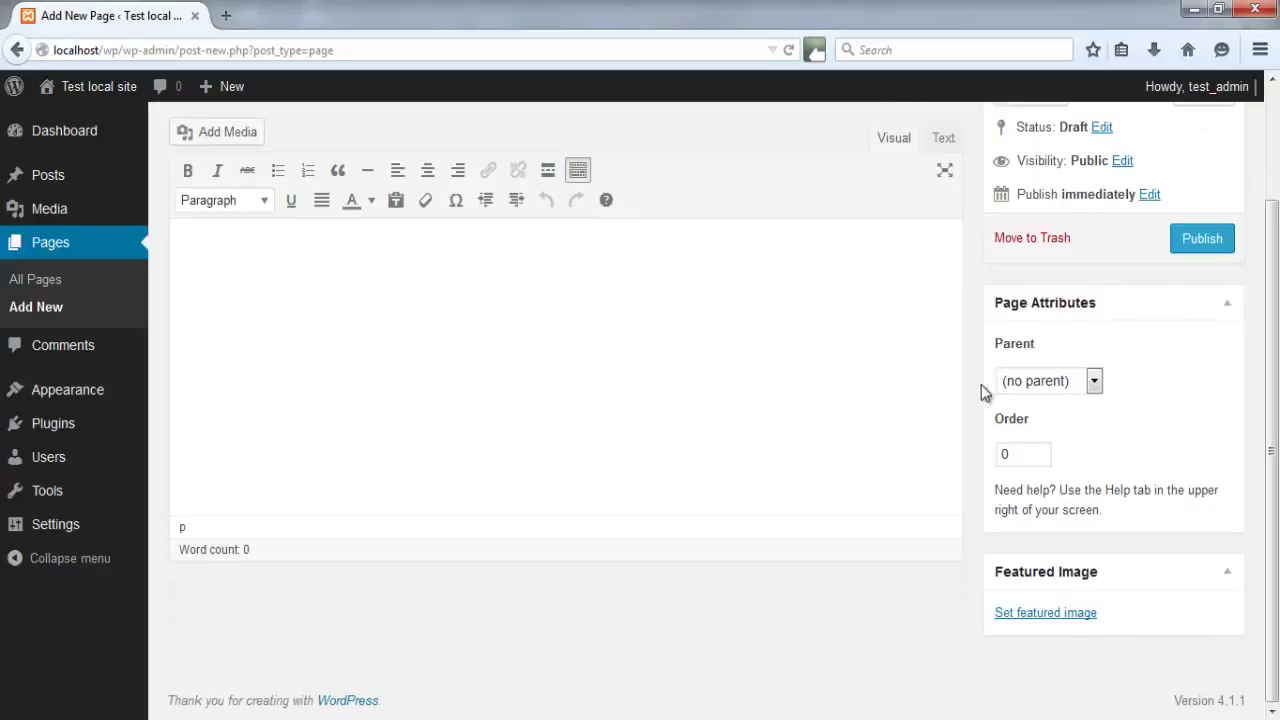
left_click(1094, 381)
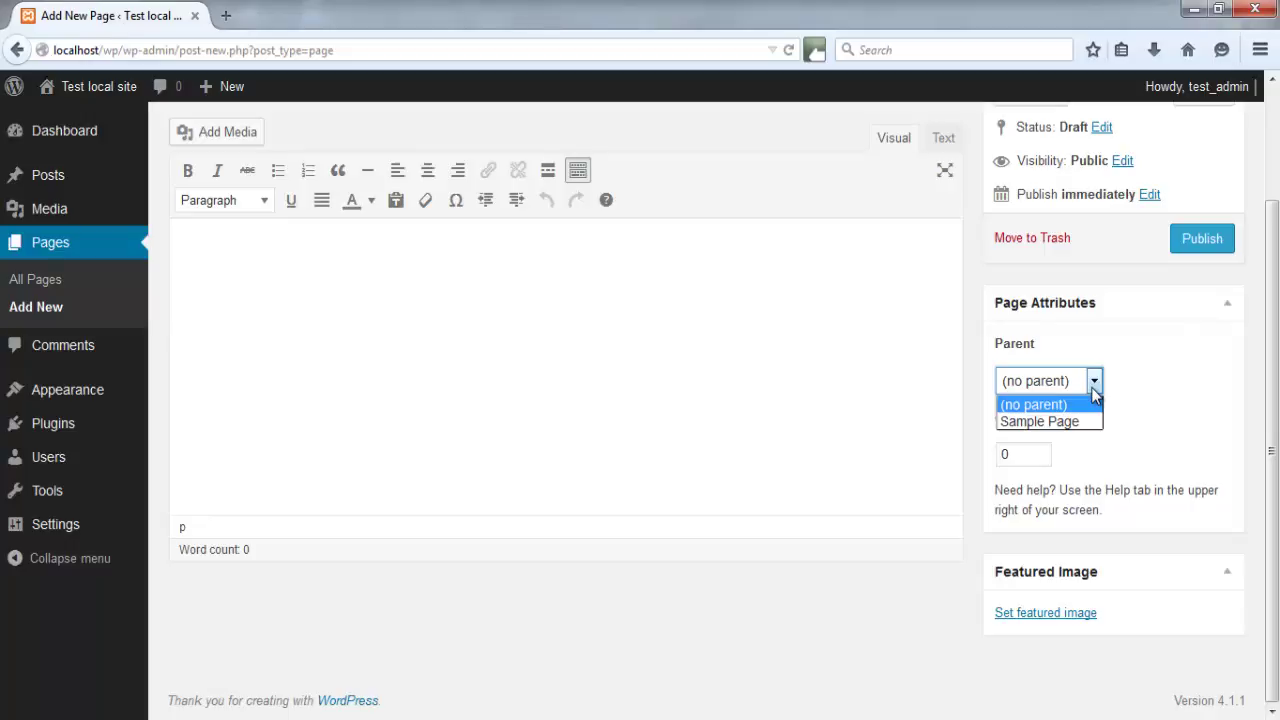
left_click(1094, 387)
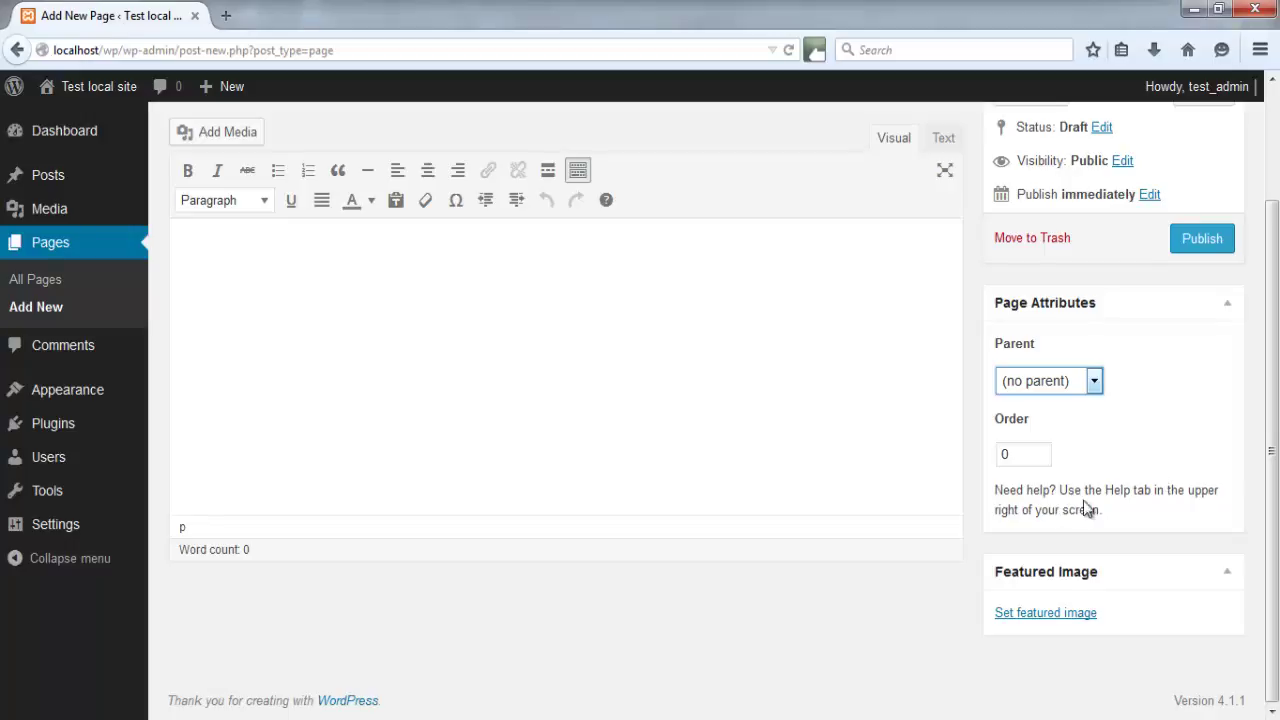
scroll(950, 490, "up", 3)
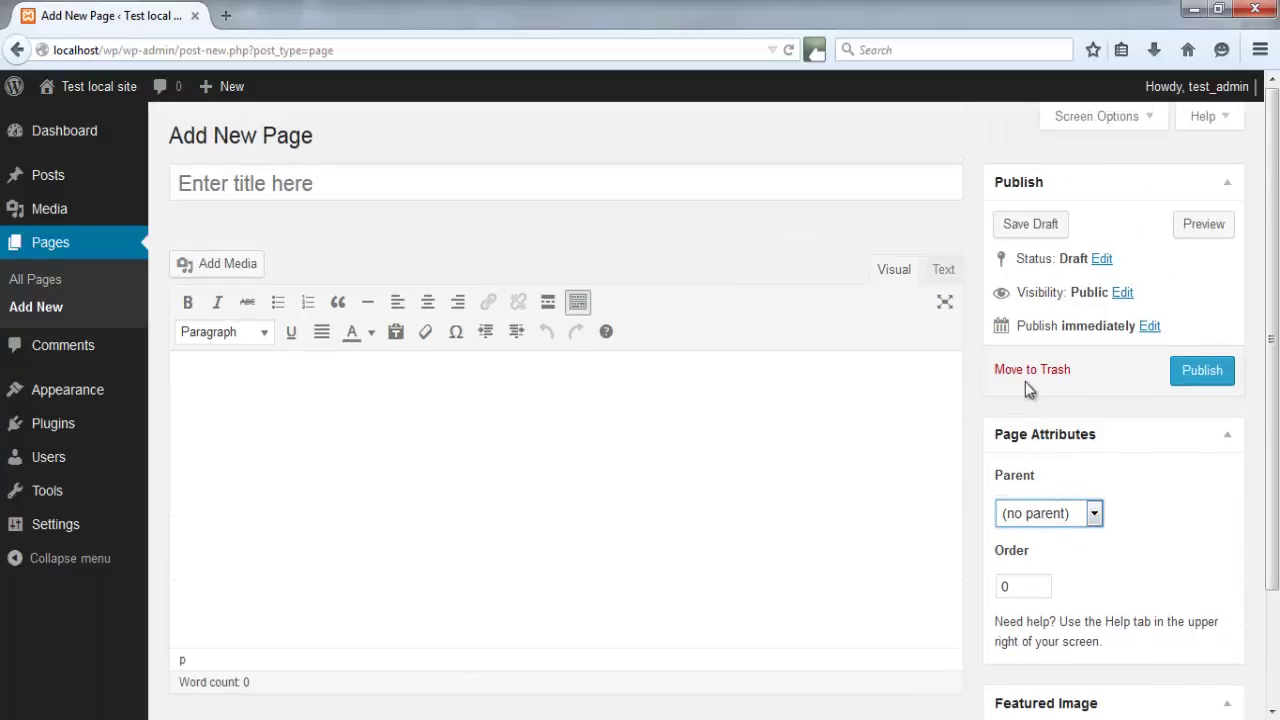
View the new page editor's screen options, hide them unchanged, and look over the editor's sections
left_click(1128, 118)
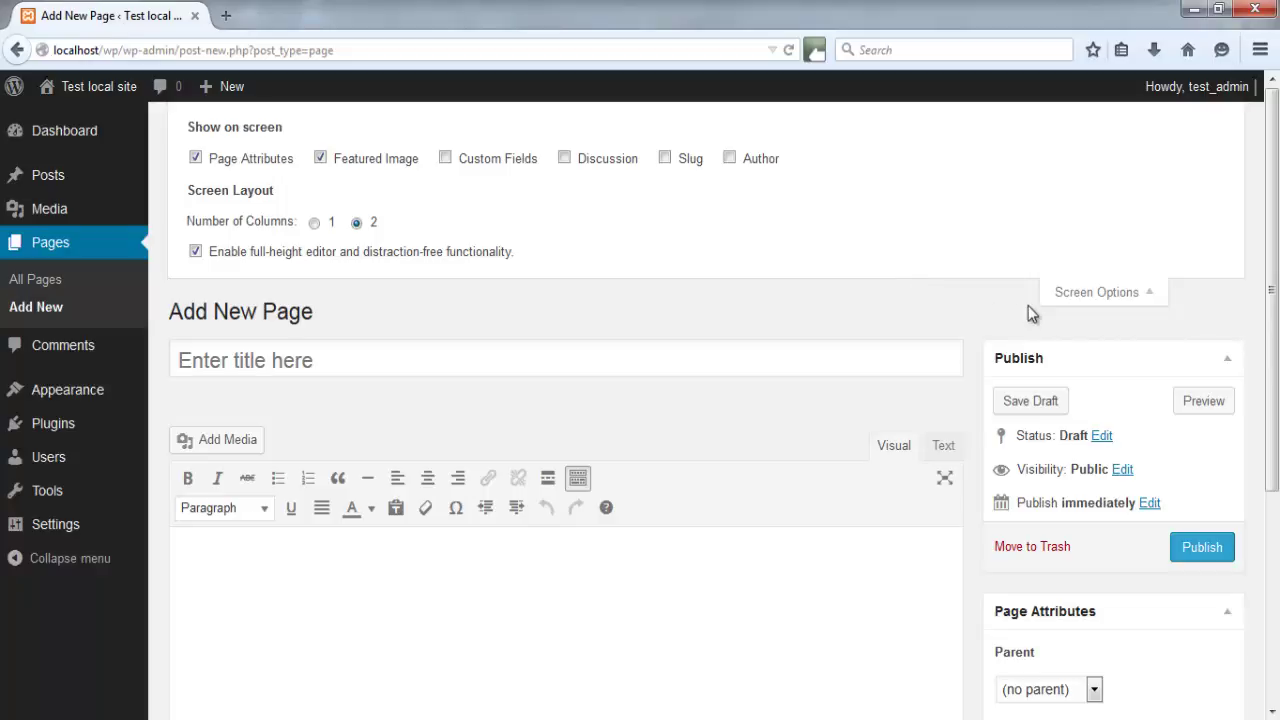
left_click(1095, 293)
scroll(894, 233, "down", 3)
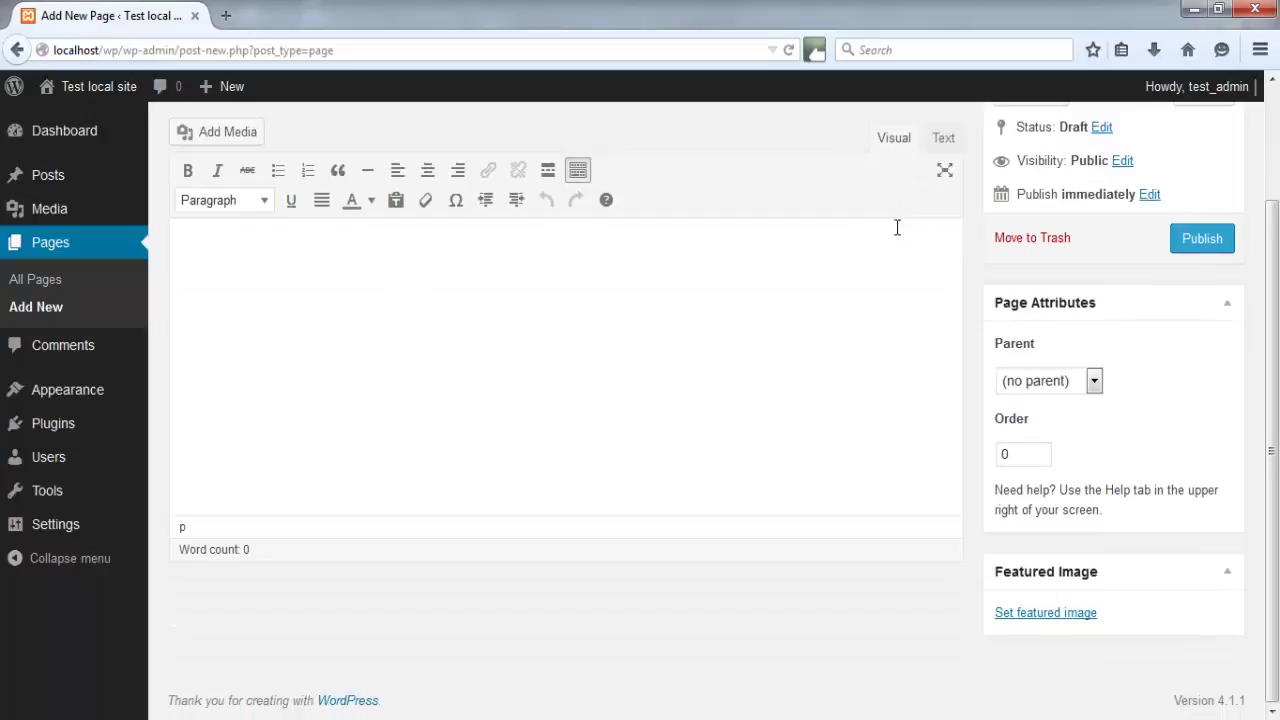
scroll(895, 226, "up", 3)
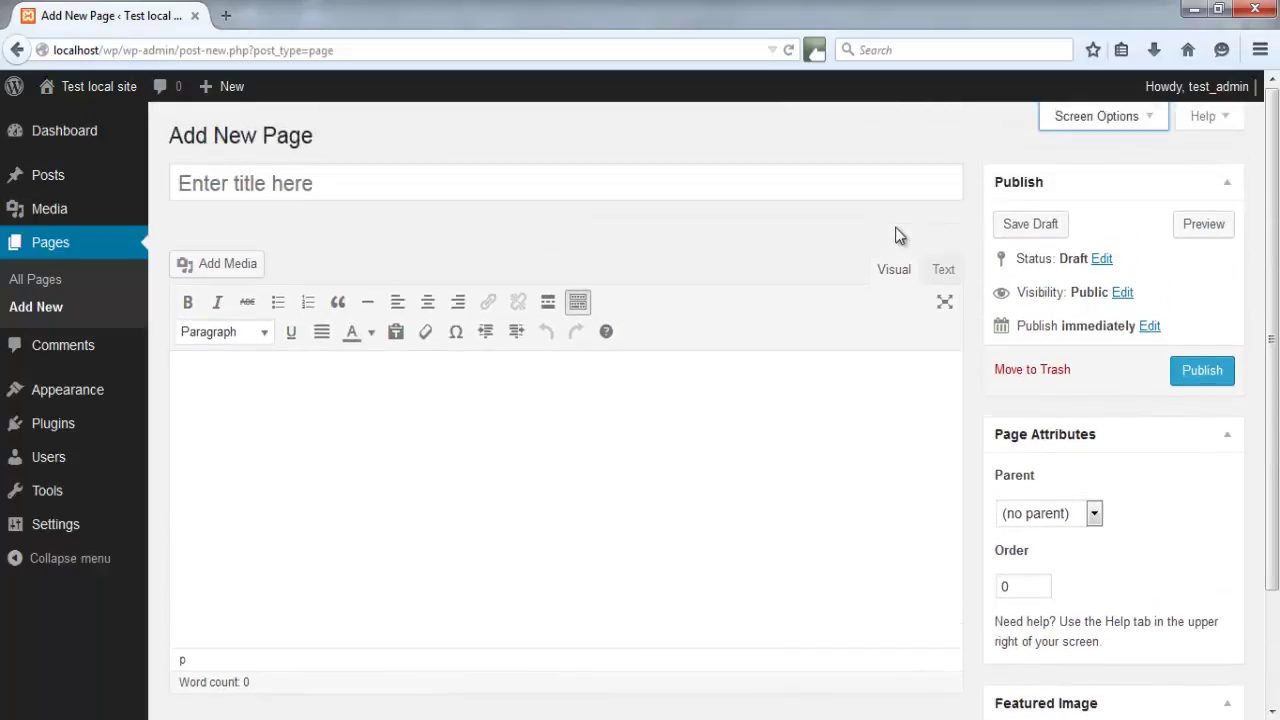
Start a new post, view the post editor's screen options for comparison, and hide them without changes
mouse_move(24, 181)
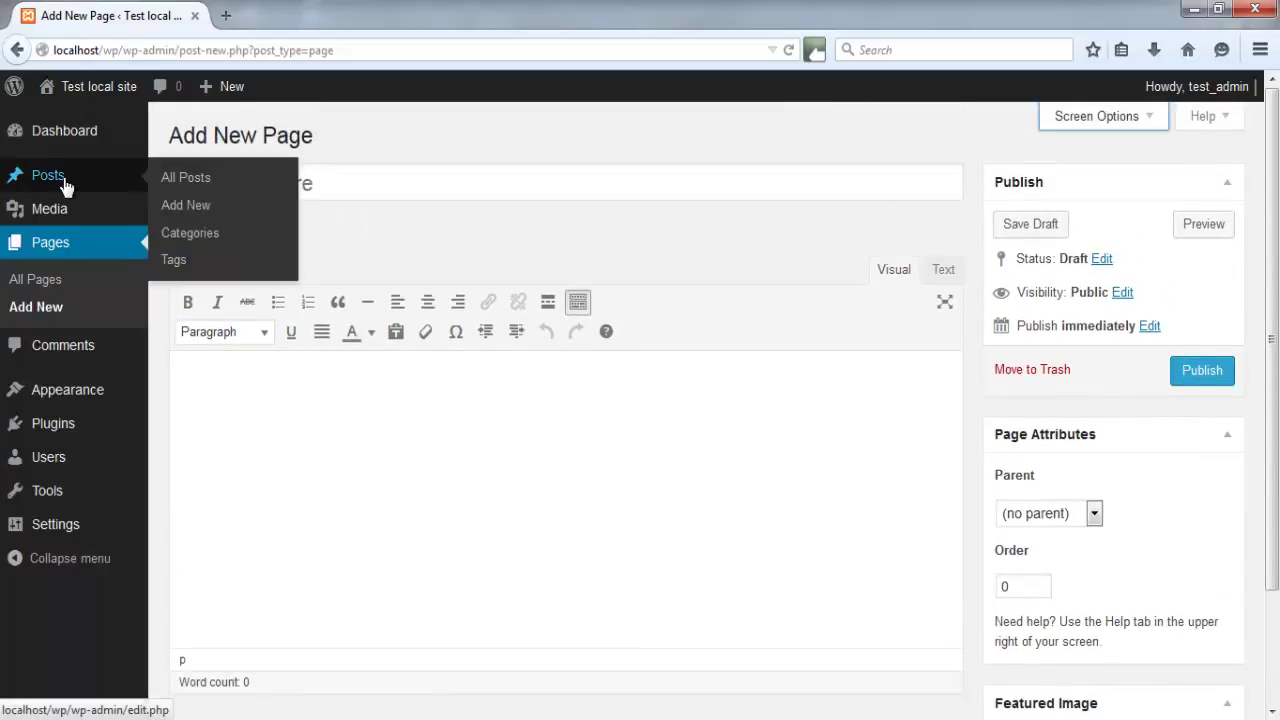
left_click(200, 213)
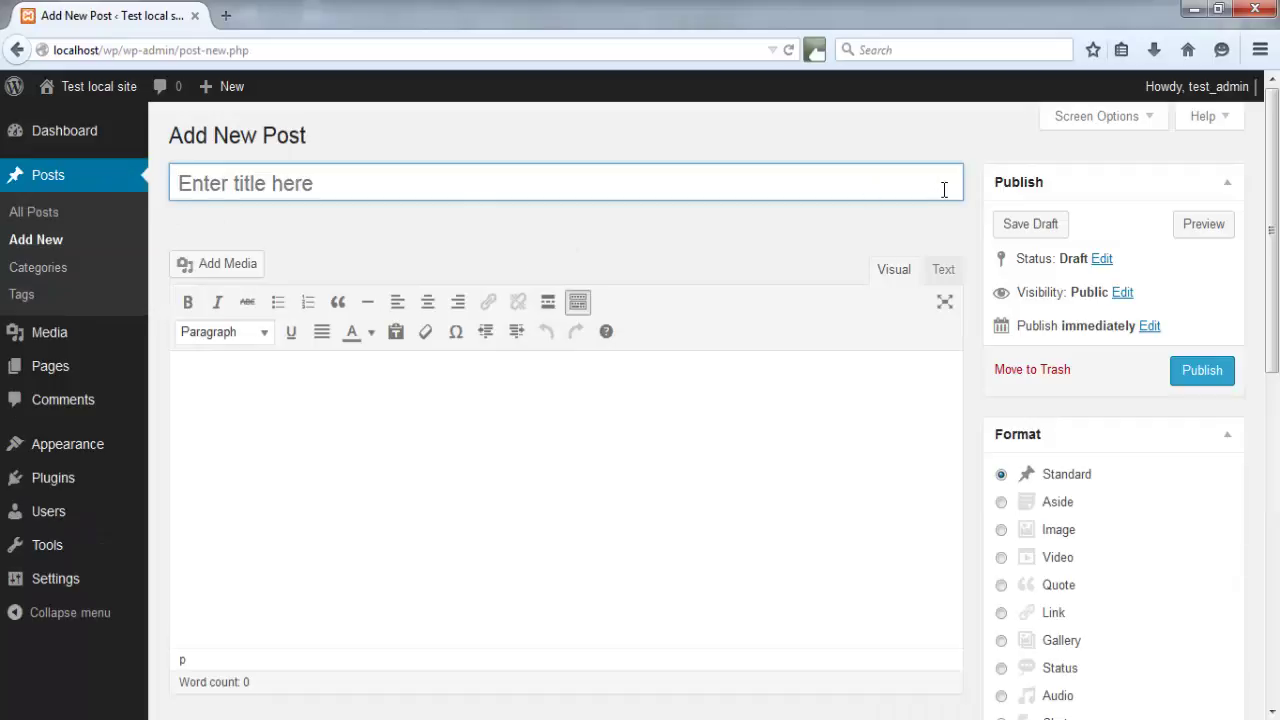
left_click(1109, 120)
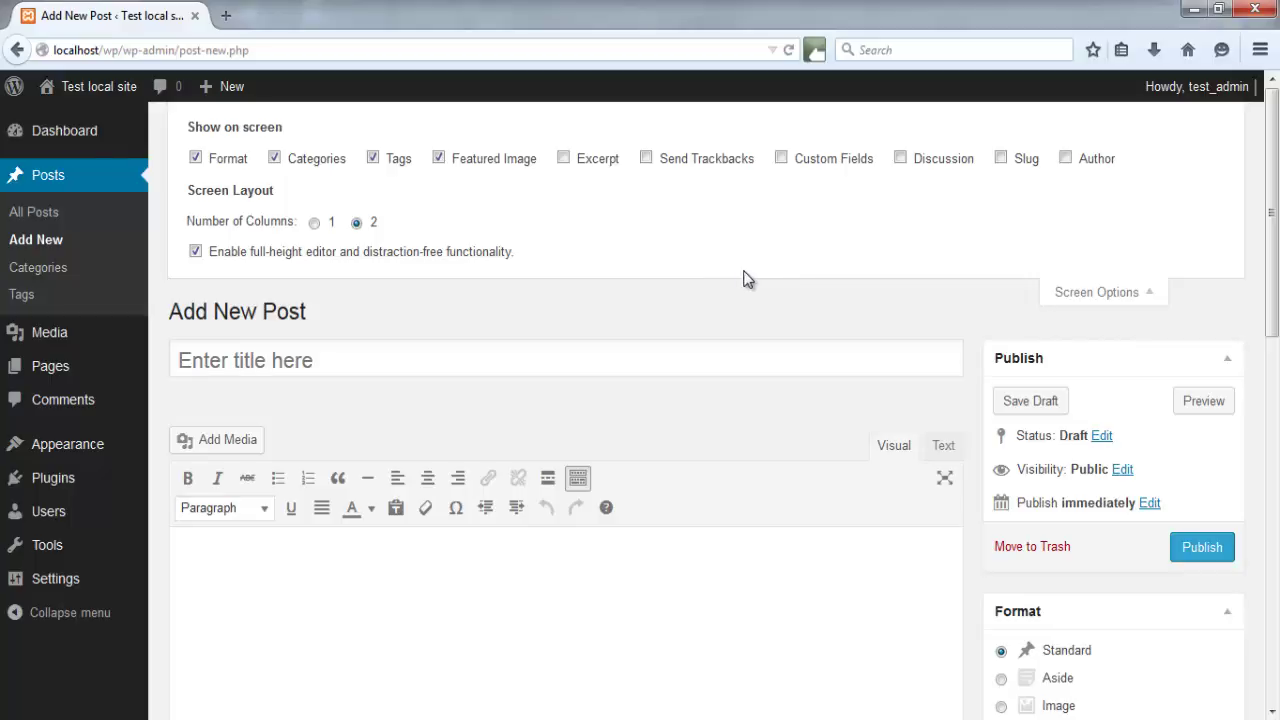
left_click(1069, 297)
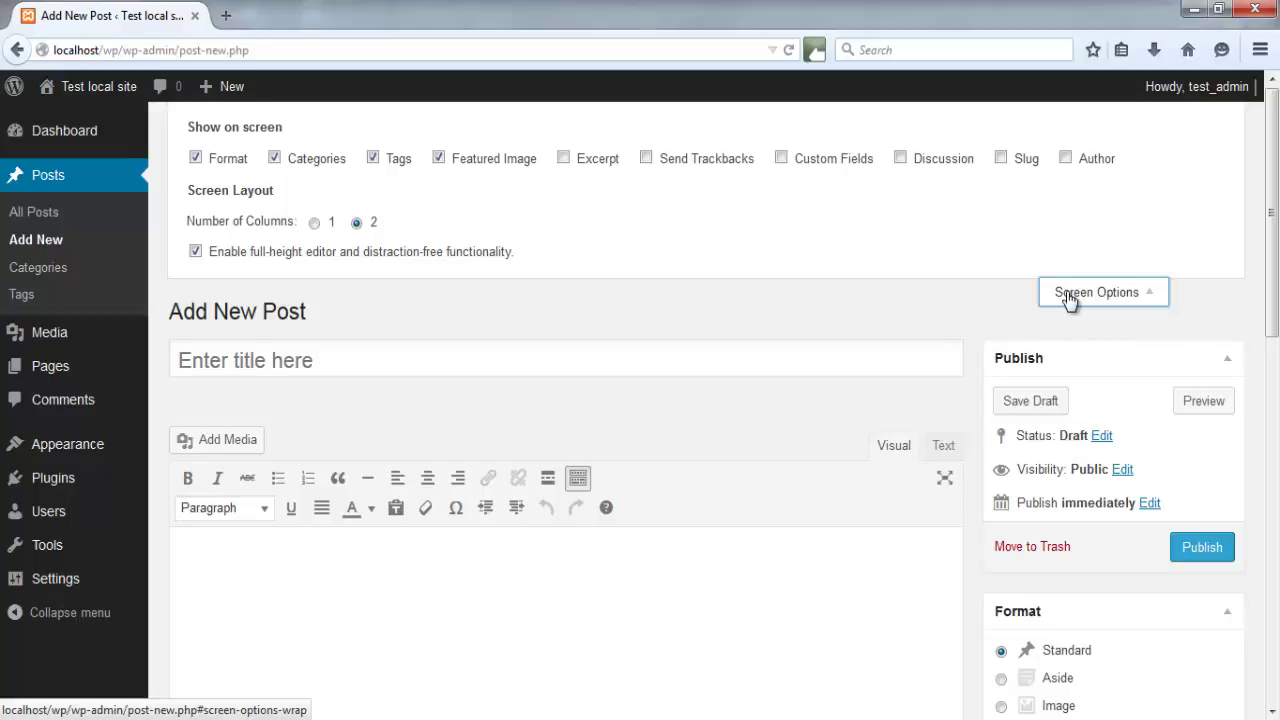
left_click(1068, 293)
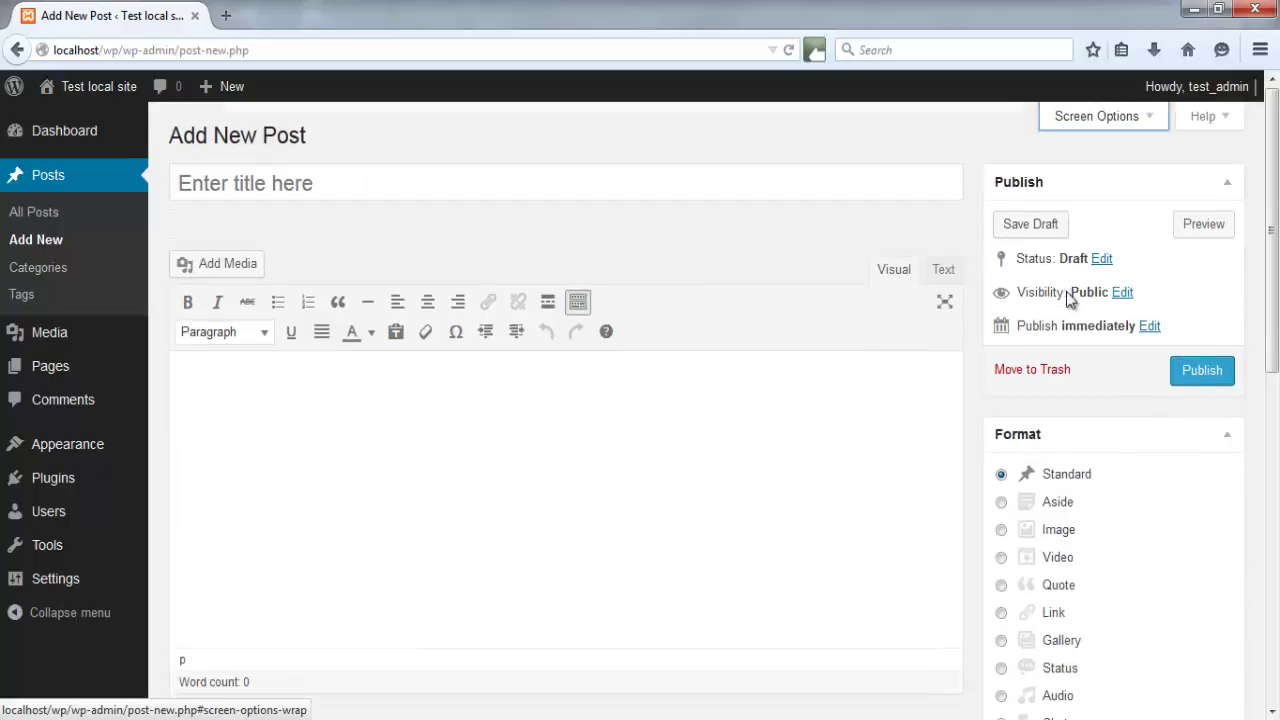